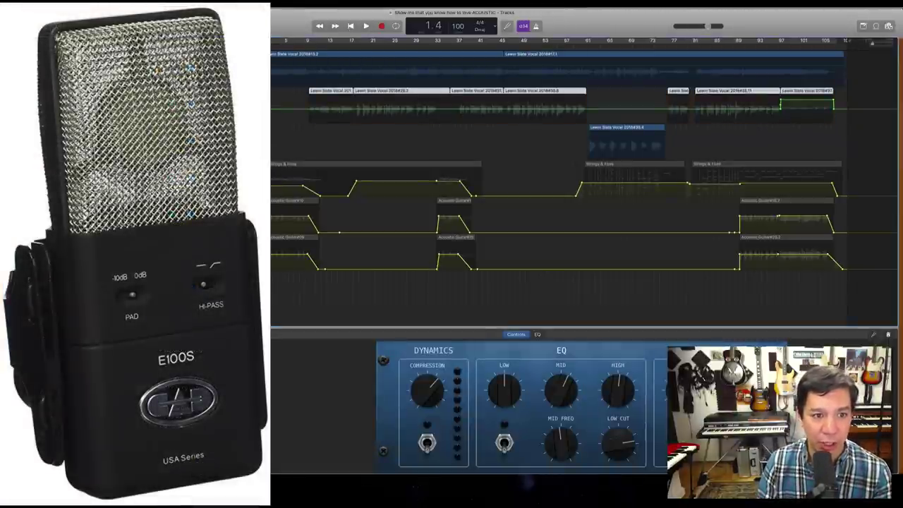
On the top Acoustic Guitar track, audition the acoustic guitar patches from Echo Strum through Sharp Chorus.
{"action": "key", "text": "space"}
{"action": "key", "text": "Up"}
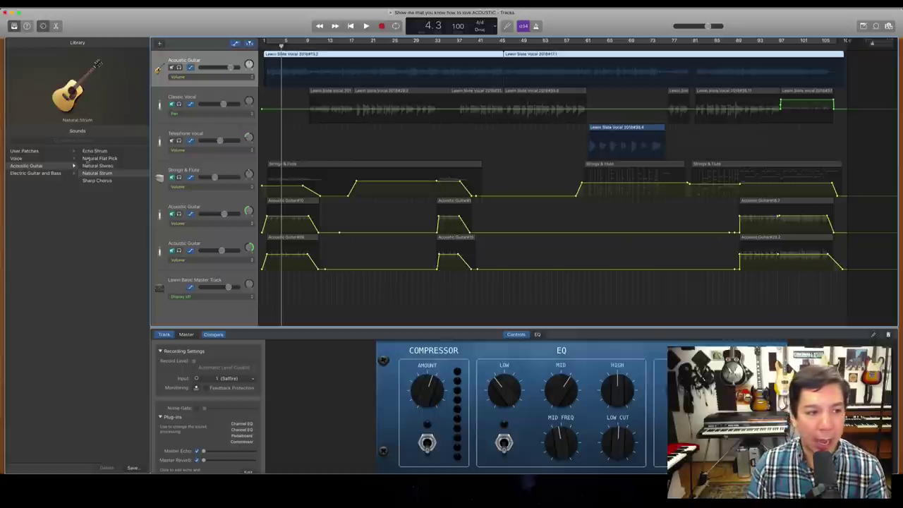
{"action": "left_click", "coordinate": [112, 152]}
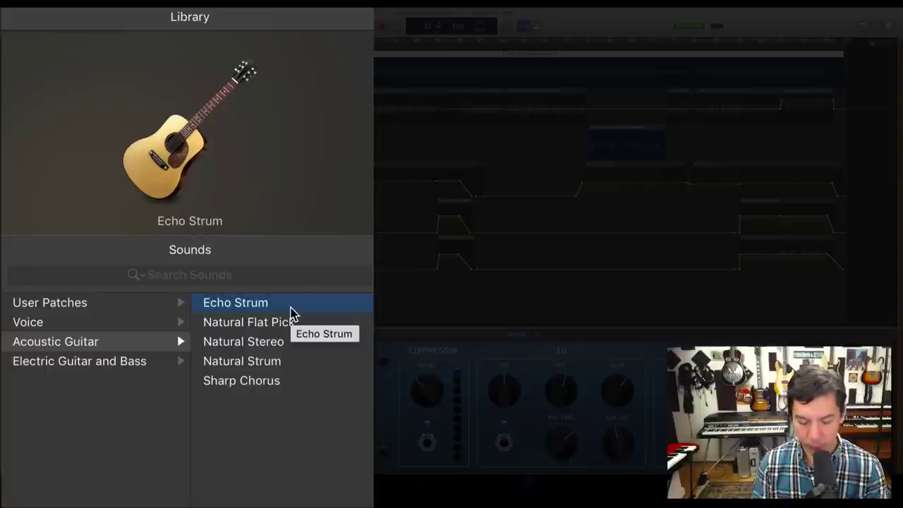
{"action": "key", "text": "Down"}
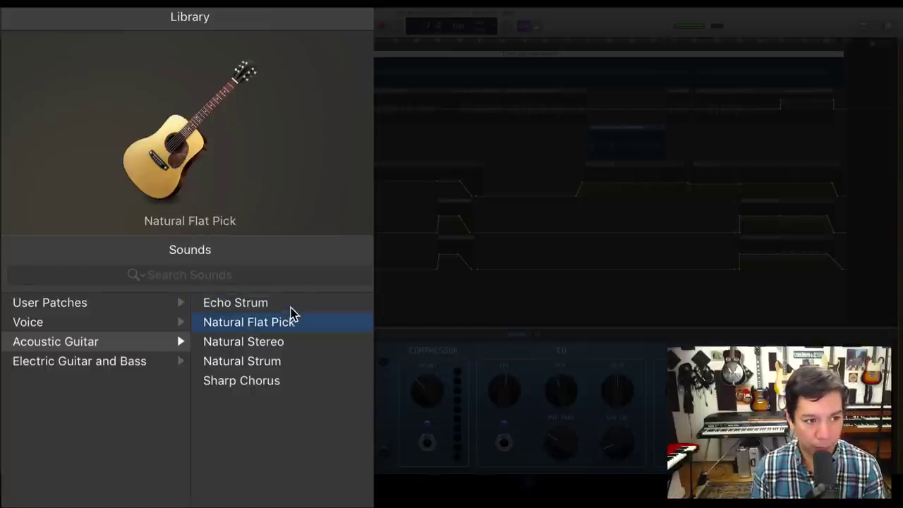
{"action": "key", "text": "Down"}
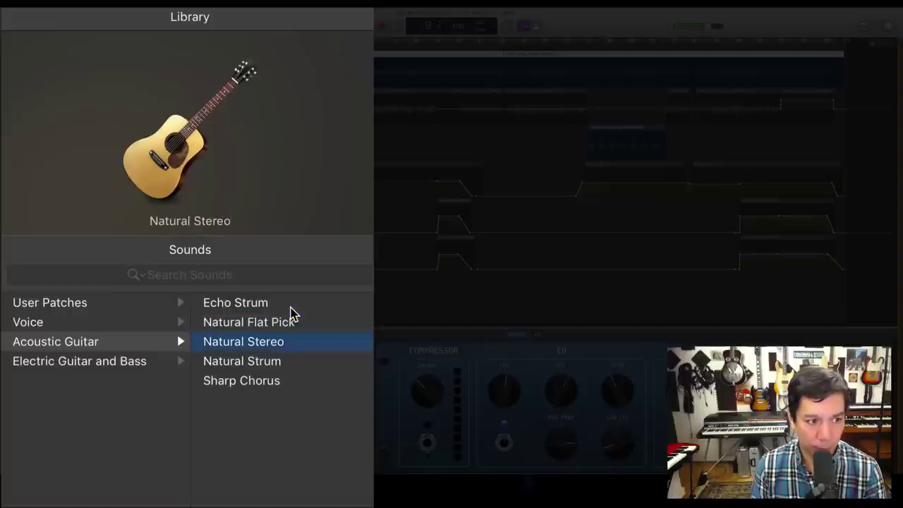
{"action": "key", "text": "Down"}
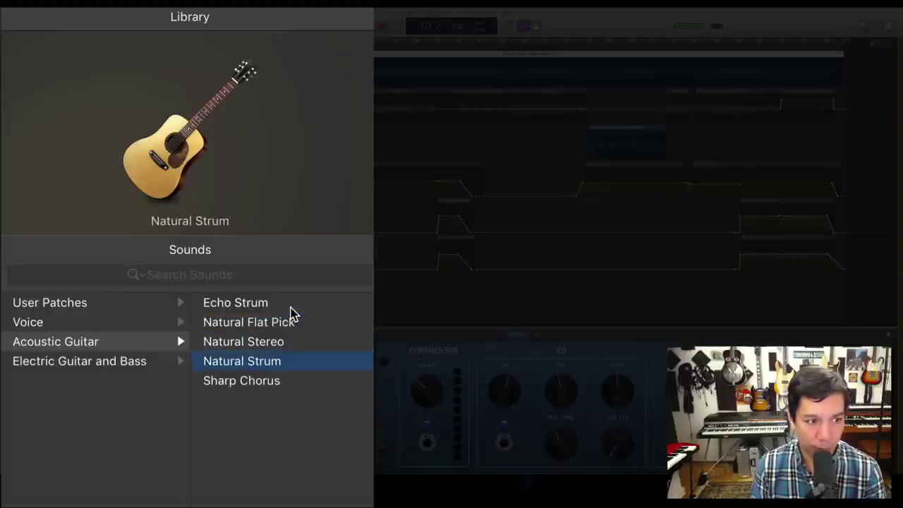
{"action": "key", "text": "Down"}
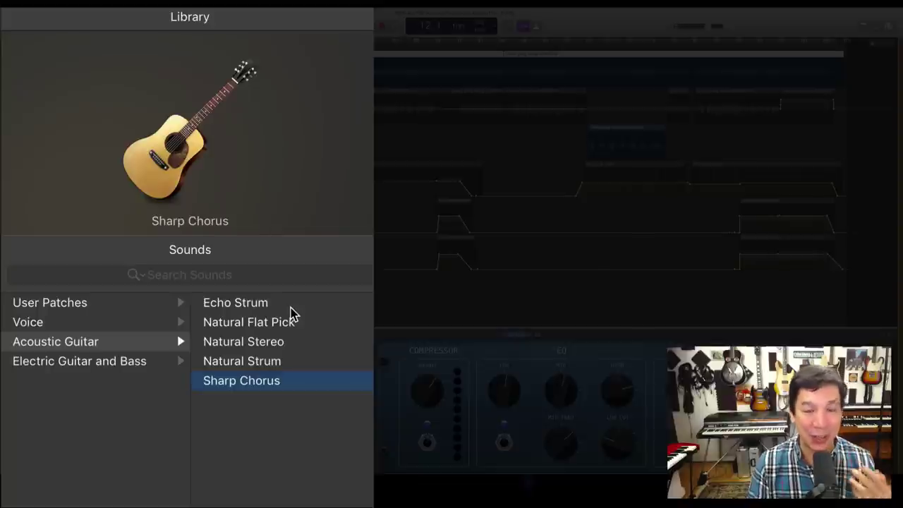
Compare the Echo Strum, Natural Stereo, Natural Strum and Sharp Chorus patches again and settle on Natural Stereo.
{"action": "left_click", "coordinate": [290, 308]}
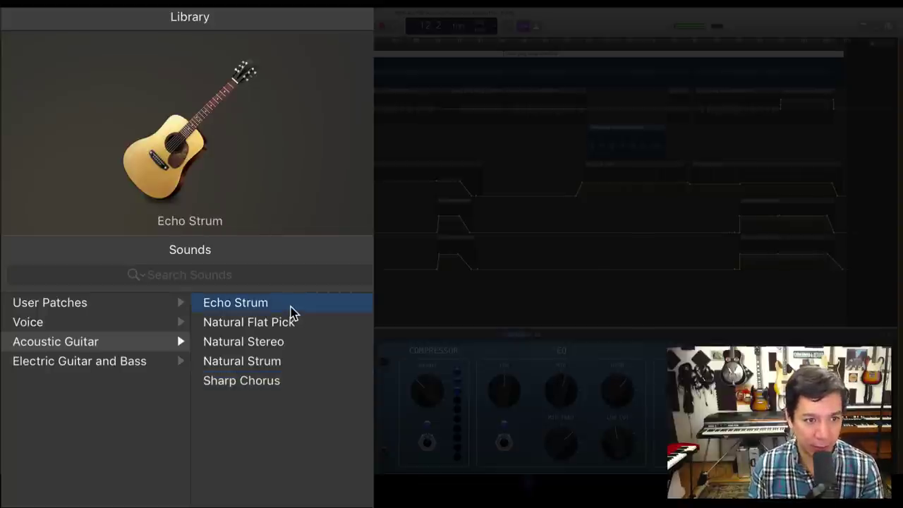
{"action": "left_click", "coordinate": [280, 343]}
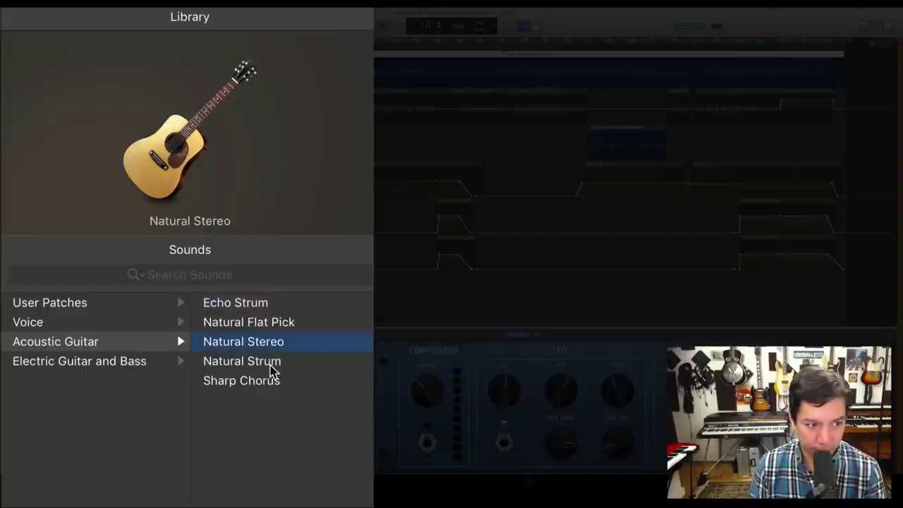
{"action": "left_click", "coordinate": [272, 369]}
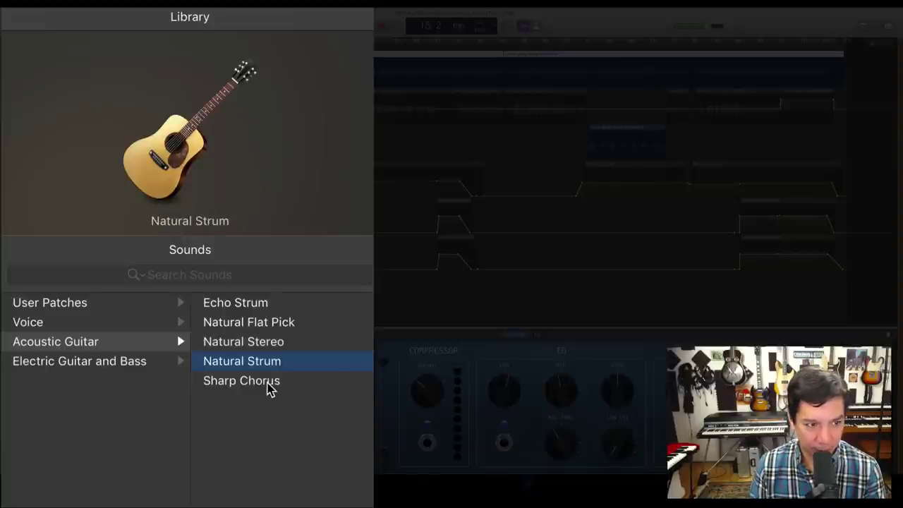
{"action": "left_click", "coordinate": [271, 389]}
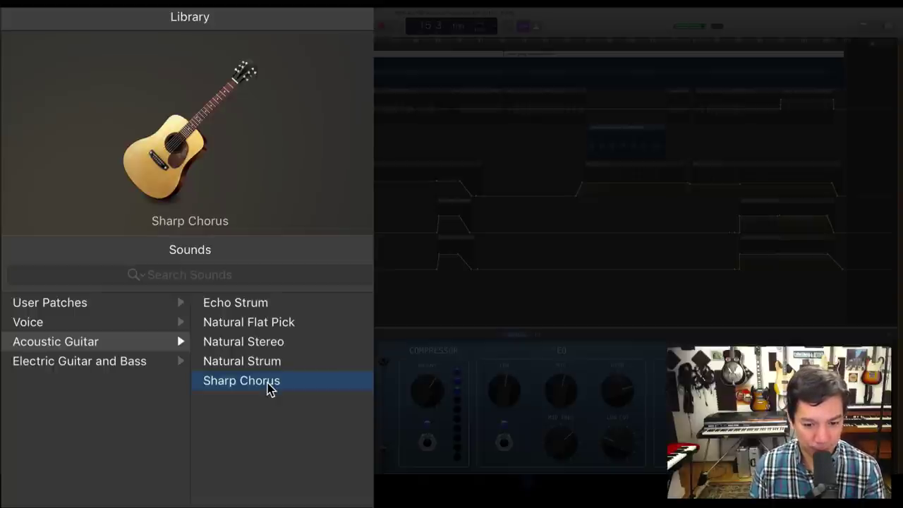
{"action": "left_click", "coordinate": [256, 340]}
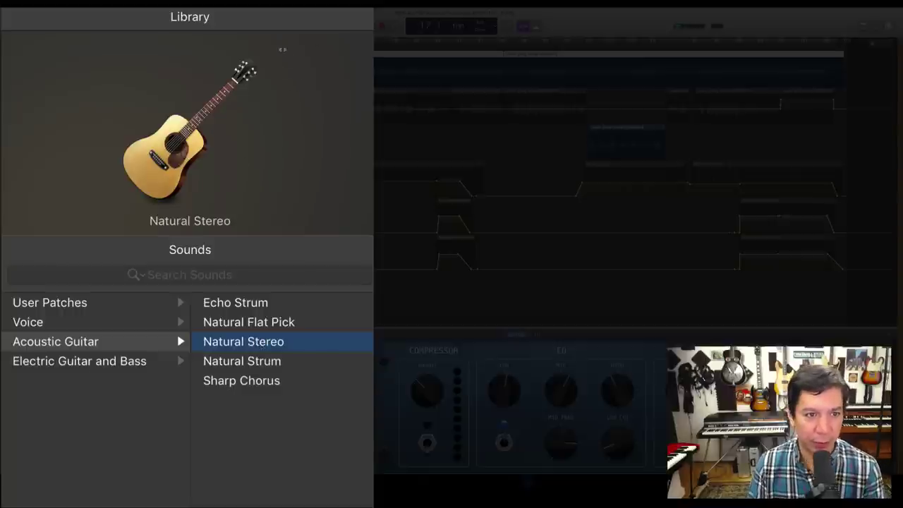
Return the playhead to the song's beginning and load the Acoustic Guitar preset in the track's first Channel EQ.
{"action": "left_click", "coordinate": [282, 48]}
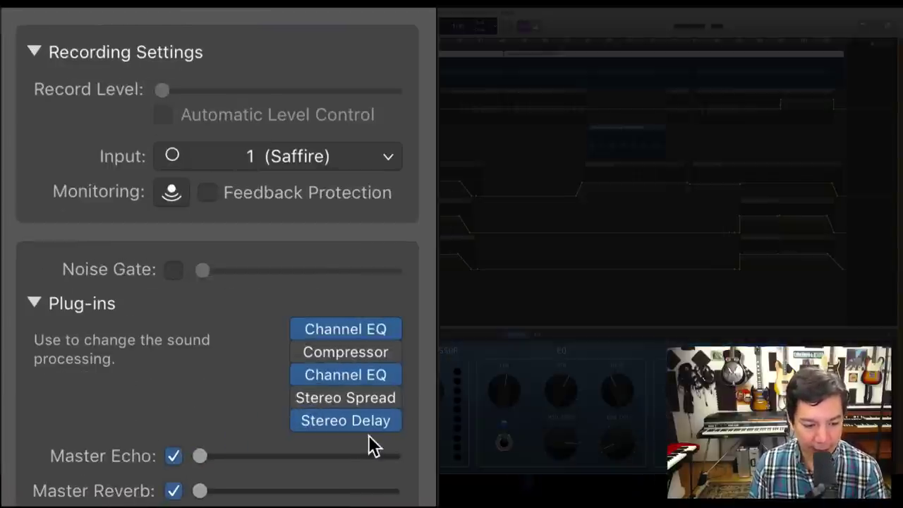
{"action": "mouse_move", "coordinate": [350, 331]}
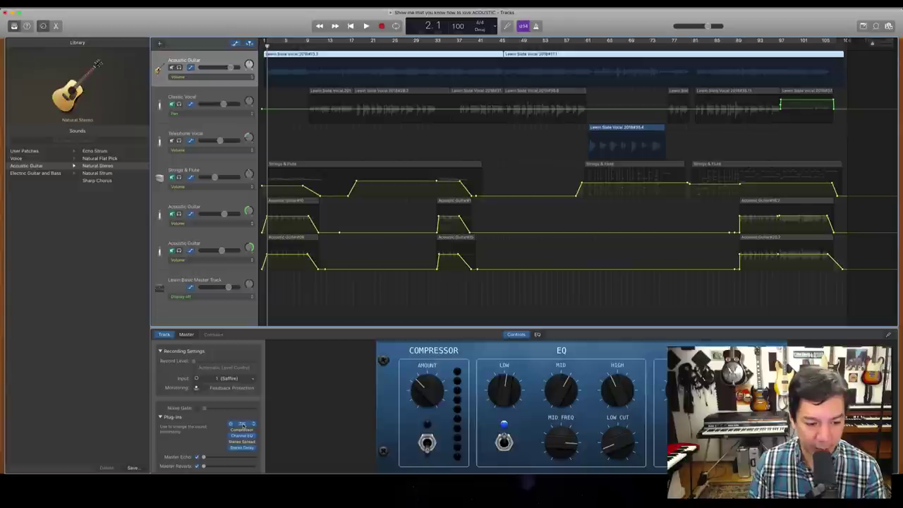
{"action": "left_click", "coordinate": [306, 374]}
{"action": "left_click", "coordinate": [86, 57]}
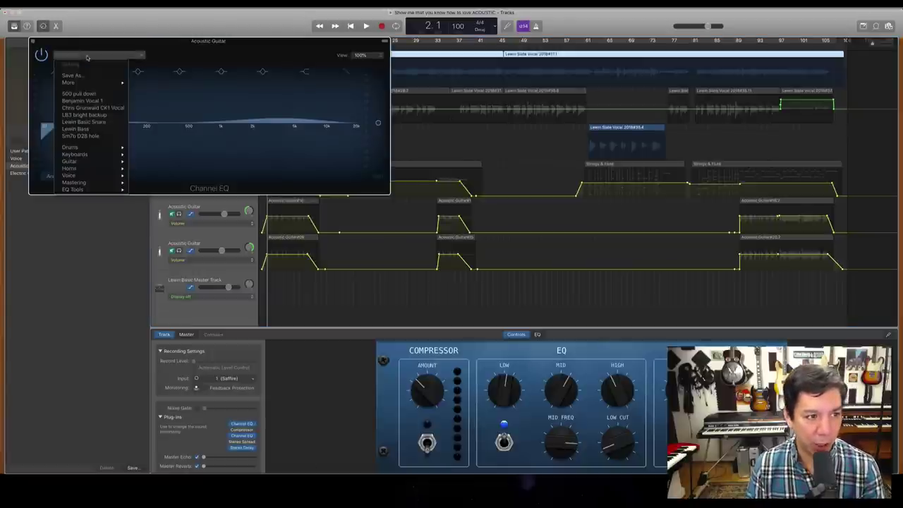
{"action": "mouse_move", "coordinate": [83, 158]}
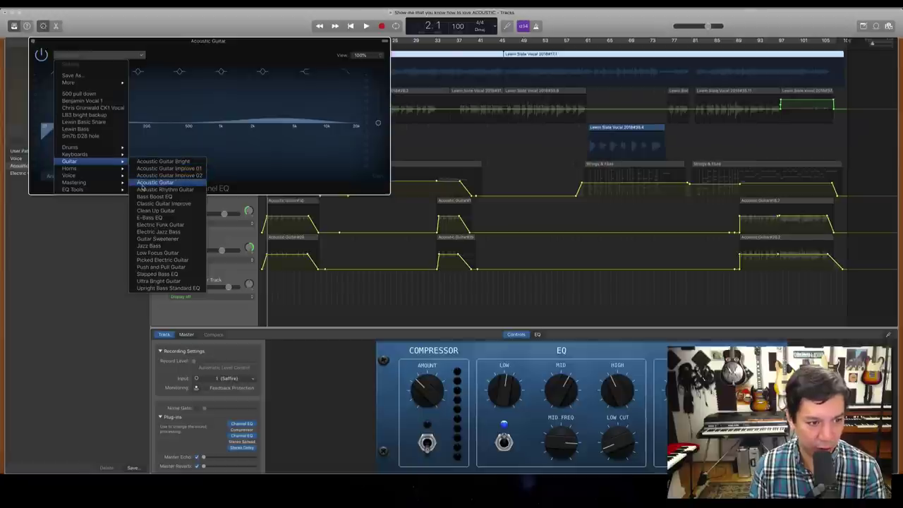
{"action": "left_click", "coordinate": [148, 183]}
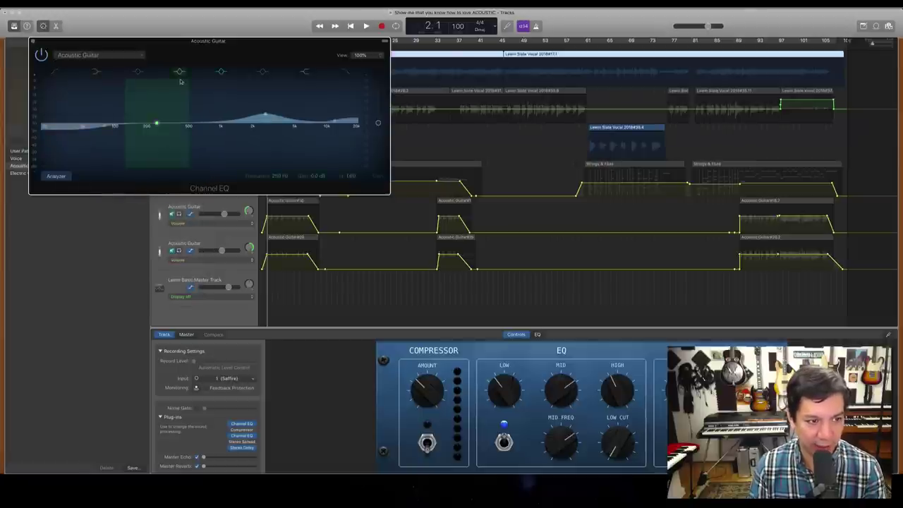
Play the guitar with the Channel EQ in view and enable its high cut band at about 10000 Hz.
{"action": "left_click_drag", "start_coordinate": [185, 44], "coordinate": [240, 151]}
{"action": "key", "text": "space"}
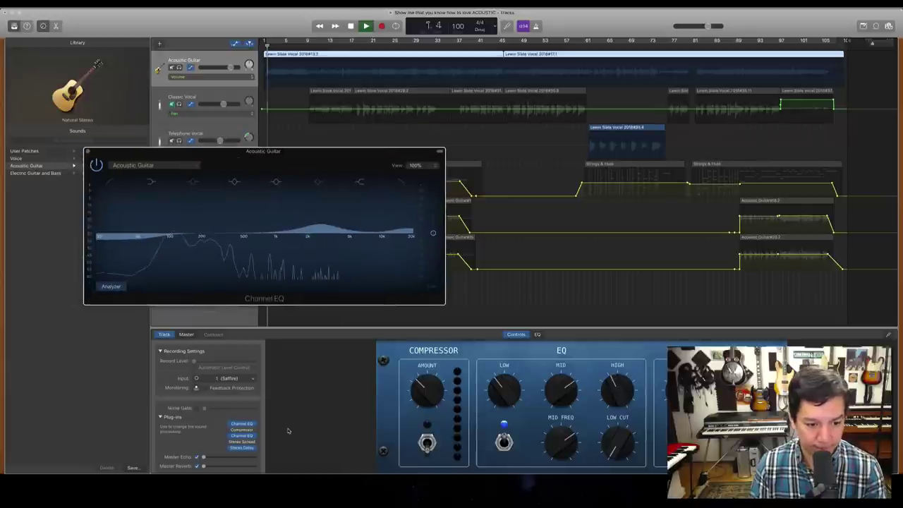
{"action": "key", "text": "space"}
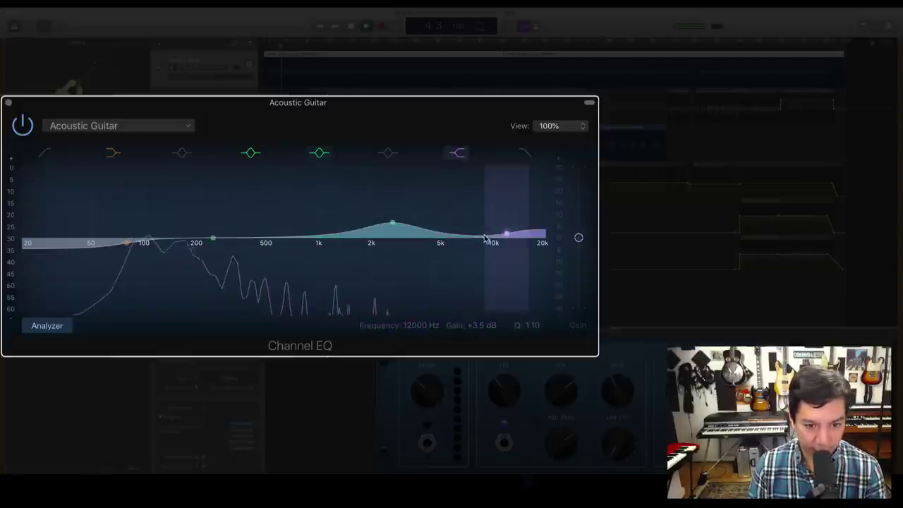
{"action": "left_click", "coordinate": [524, 154]}
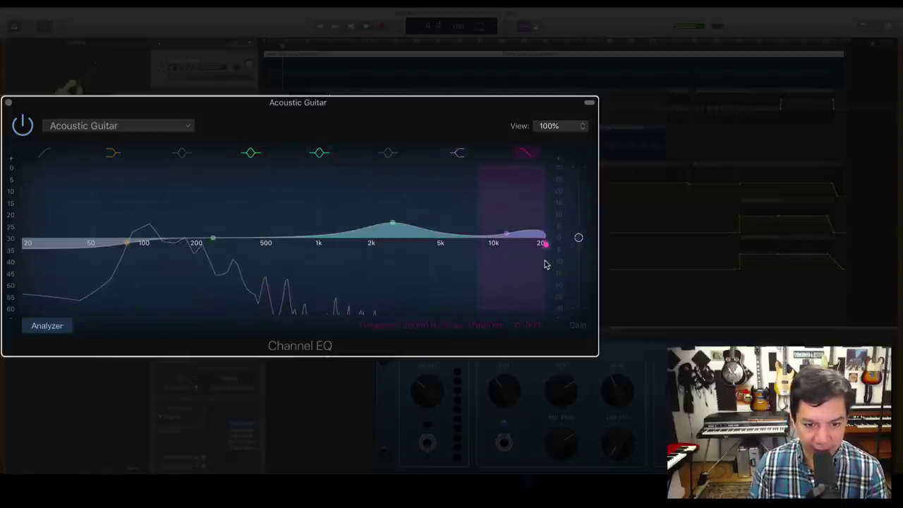
{"action": "left_click_drag", "start_coordinate": [544, 246], "coordinate": [488, 251]}
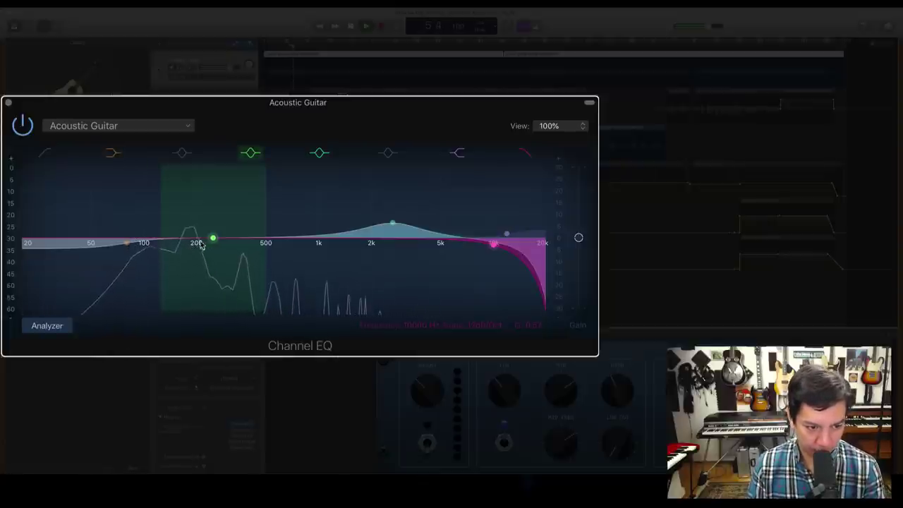
Enable the first bell band as a -6.0 dB cut at 190 Hz with Q 4.00, and raise the low shelf's frequency.
{"action": "left_click", "coordinate": [185, 152]}
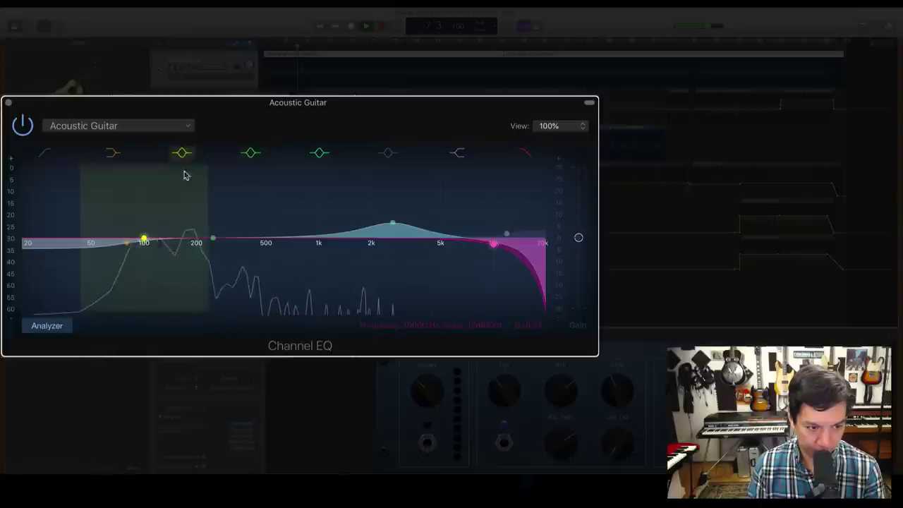
{"action": "mouse_move", "coordinate": [145, 229]}
{"action": "left_mouse_down"}
{"action": "mouse_move", "coordinate": [146, 238]}
{"action": "mouse_move", "coordinate": [190, 247]}
{"action": "left_mouse_up"}
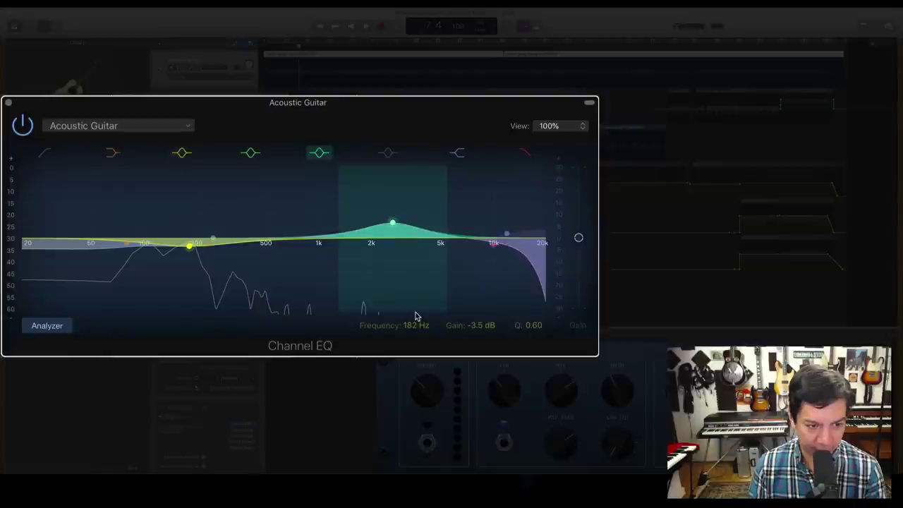
{"action": "left_click_drag", "start_coordinate": [538, 329], "coordinate": [536, 324]}
{"action": "left_click_drag", "start_coordinate": [536, 324], "coordinate": [536, 296]}
{"action": "left_click_drag", "start_coordinate": [190, 250], "coordinate": [192, 255]}
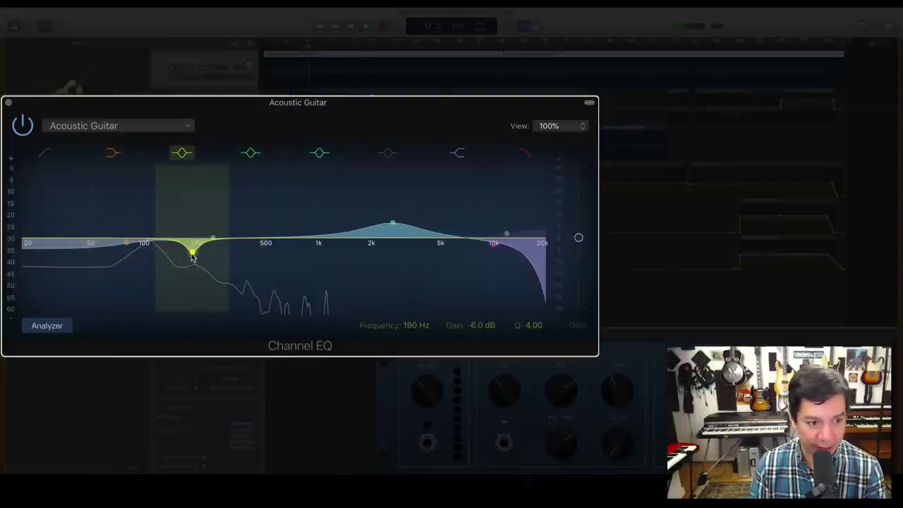
{"action": "left_click_drag", "start_coordinate": [127, 244], "coordinate": [158, 246]}
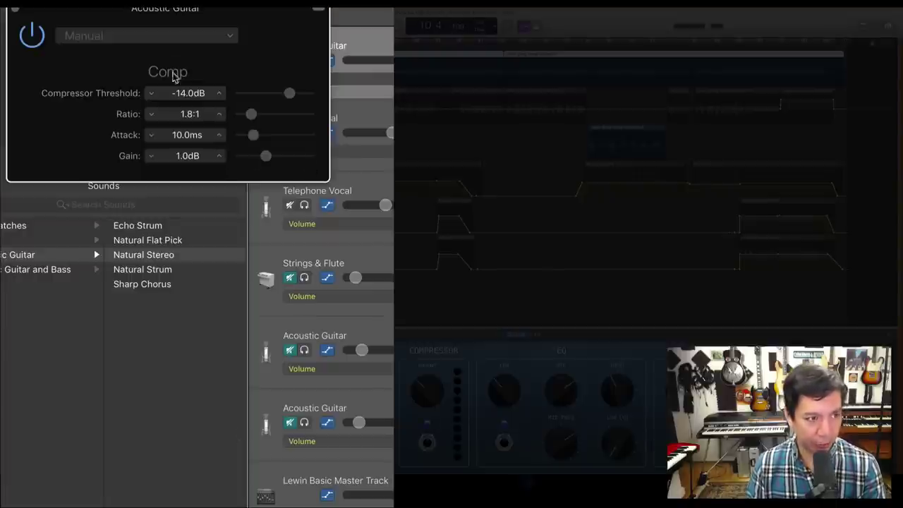
Load the Acoustic Guitar preset from the guitar presets in the track's Compressor.
{"action": "left_click", "coordinate": [154, 36]}
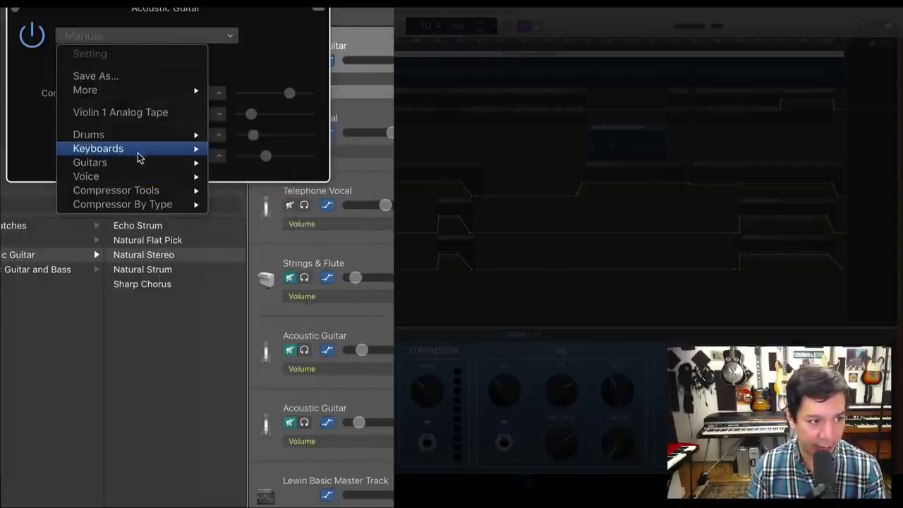
{"action": "mouse_move", "coordinate": [138, 164]}
{"action": "left_click", "coordinate": [259, 162]}
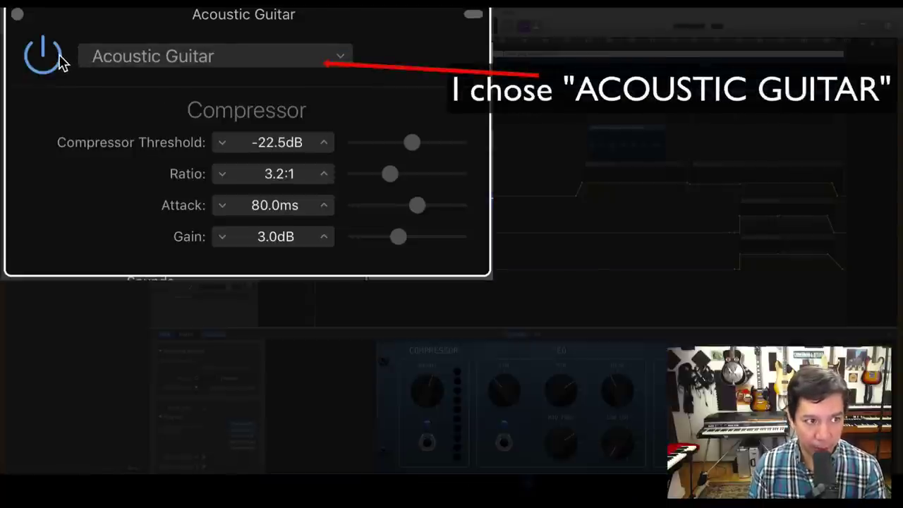
Compare the guitar with the Compressor on and bypassed, leaving the Compressor switched off.
{"action": "left_click", "coordinate": [52, 58]}
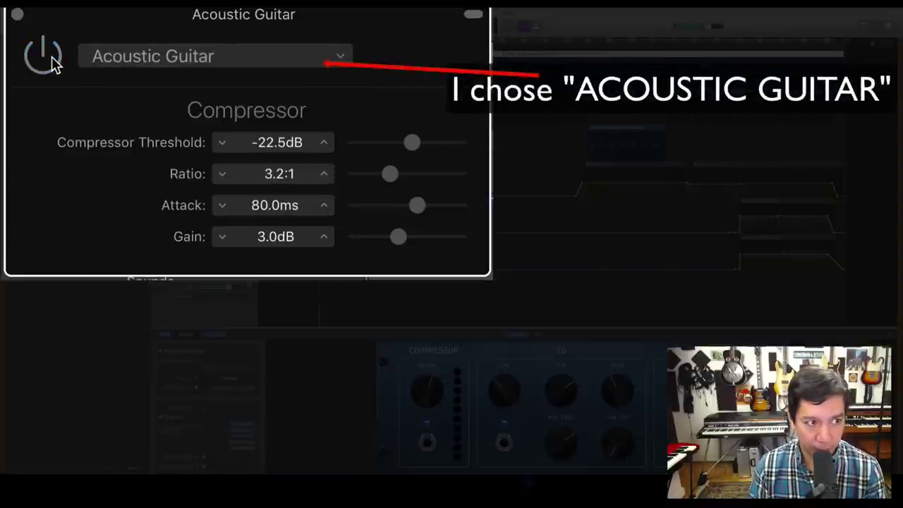
{"action": "left_click", "coordinate": [53, 59]}
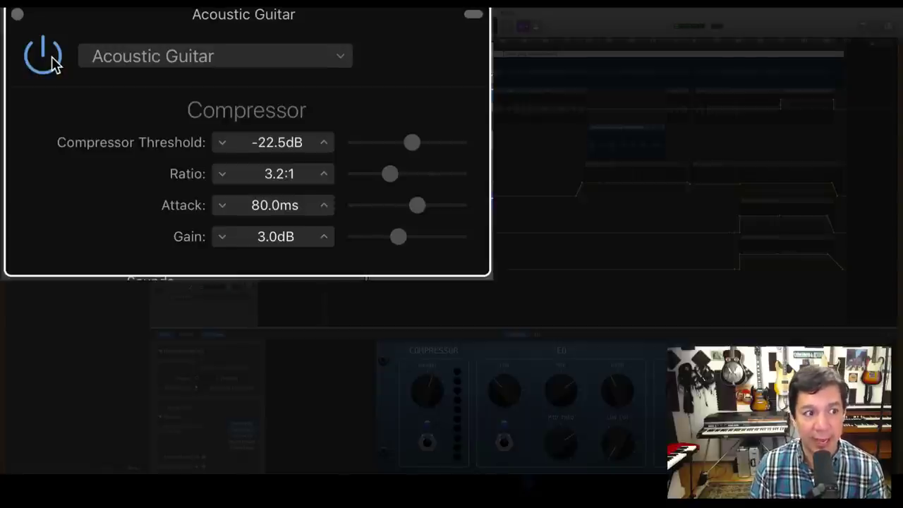
{"action": "left_click", "coordinate": [53, 63]}
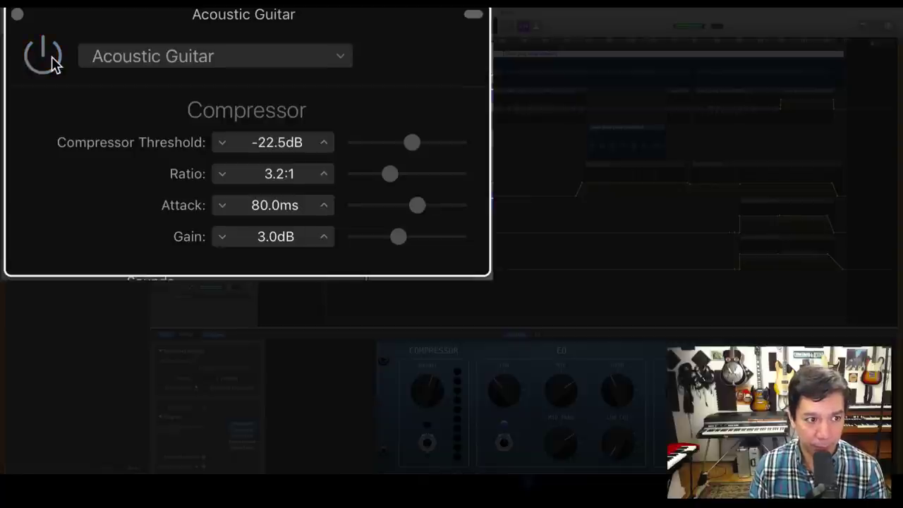
{"action": "left_click", "coordinate": [53, 63]}
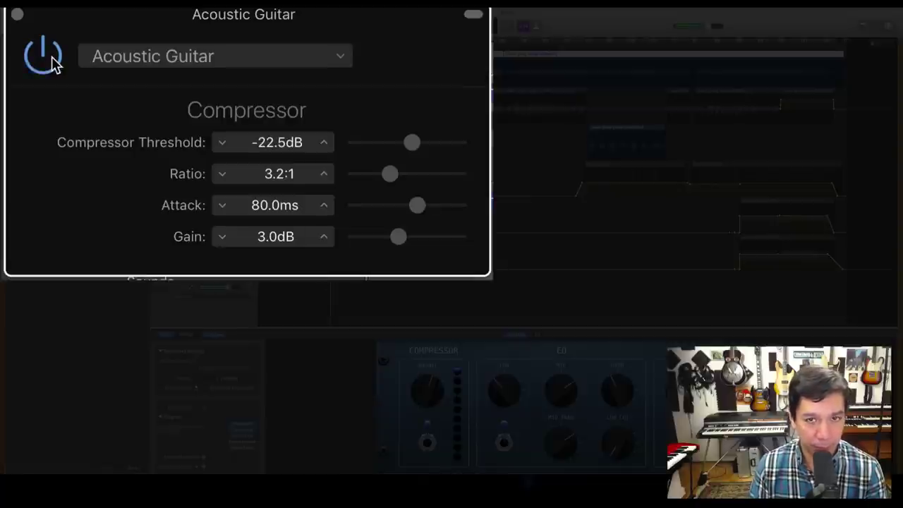
{"action": "left_click", "coordinate": [53, 62]}
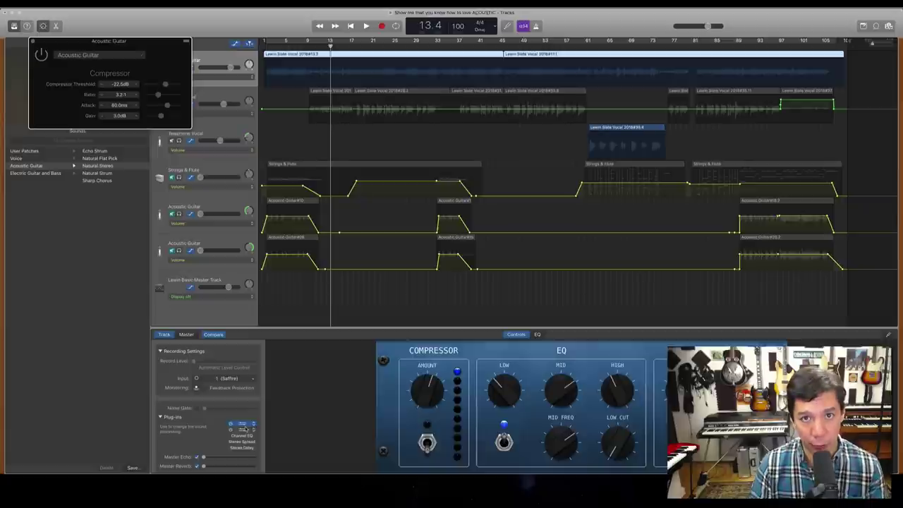
Open the Acoustic Guitar region in the audio editor and examine the peak levels along its waveform.
{"action": "left_click", "coordinate": [54, 26]}
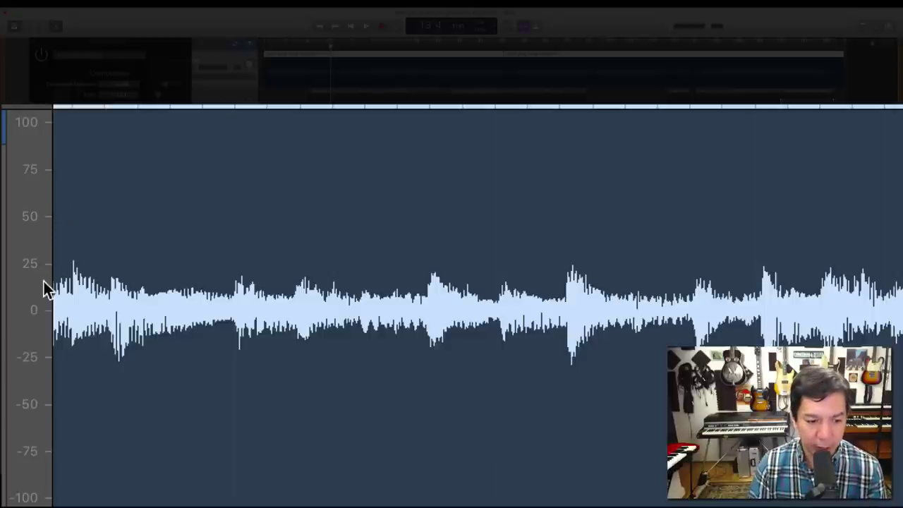
{"action": "scroll", "coordinate": [119, 302], "scroll_direction": "right", "scroll_amount": 5}
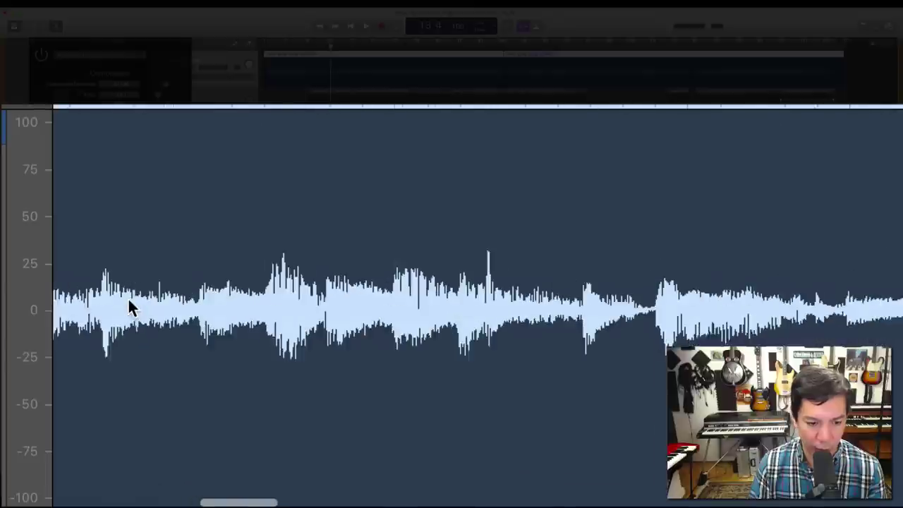
{"action": "scroll", "coordinate": [127, 305], "scroll_direction": "right", "scroll_amount": 5}
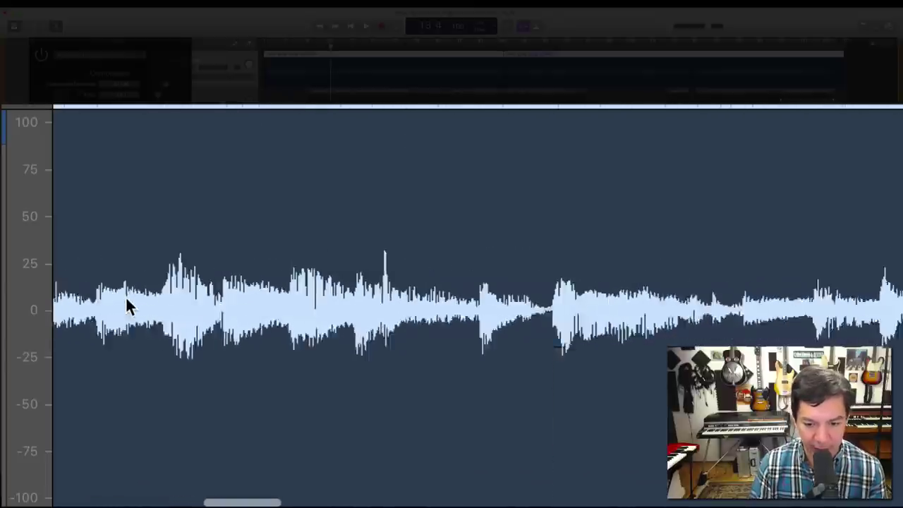
{"action": "scroll", "coordinate": [127, 304], "scroll_direction": "right", "scroll_amount": 1}
{"action": "scroll", "coordinate": [134, 303], "scroll_direction": "right", "scroll_amount": 5}
{"action": "scroll", "coordinate": [144, 305], "scroll_direction": "right", "scroll_amount": 4}
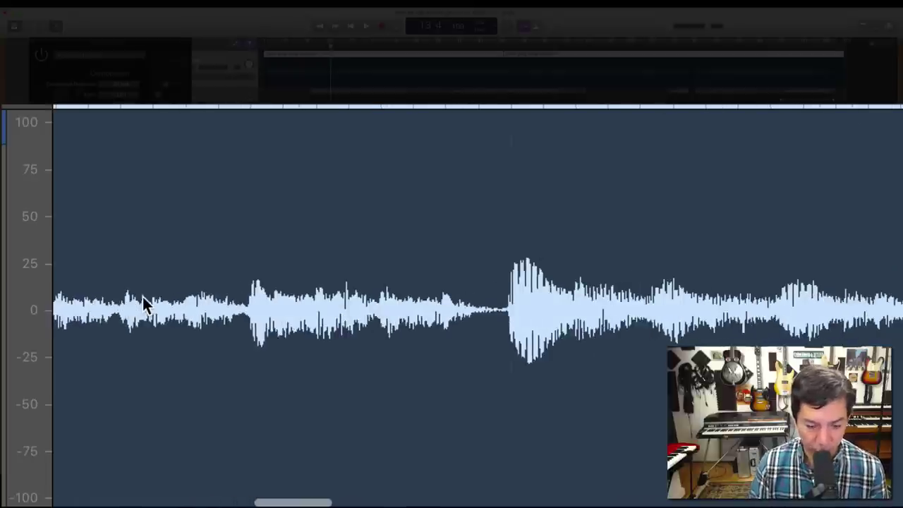
Examine the remaining peaks further along the Acoustic Guitar region's waveform.
{"action": "scroll", "coordinate": [141, 299], "scroll_direction": "right", "scroll_amount": 4}
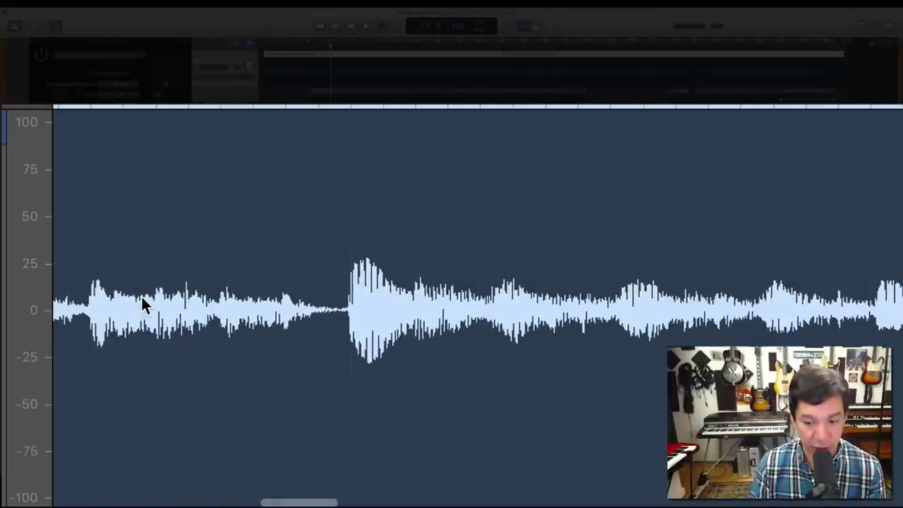
{"action": "scroll", "coordinate": [144, 299], "scroll_direction": "right", "scroll_amount": 5}
{"action": "scroll", "coordinate": [144, 295], "scroll_direction": "left", "scroll_amount": 2}
{"action": "scroll", "coordinate": [141, 296], "scroll_direction": "right", "scroll_amount": 5}
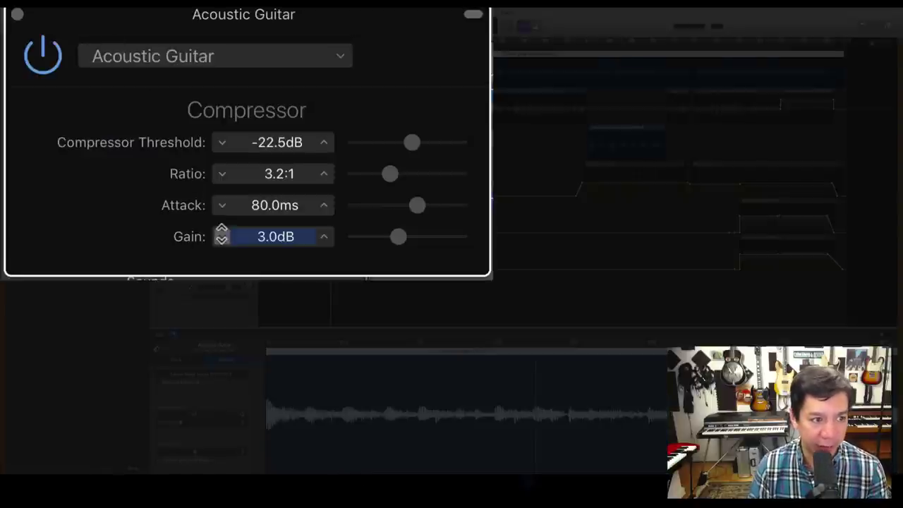
Compare the guitar's level with the Compressor on and bypassed while the track plays.
{"action": "left_click", "coordinate": [44, 56]}
{"action": "left_click", "coordinate": [45, 57]}
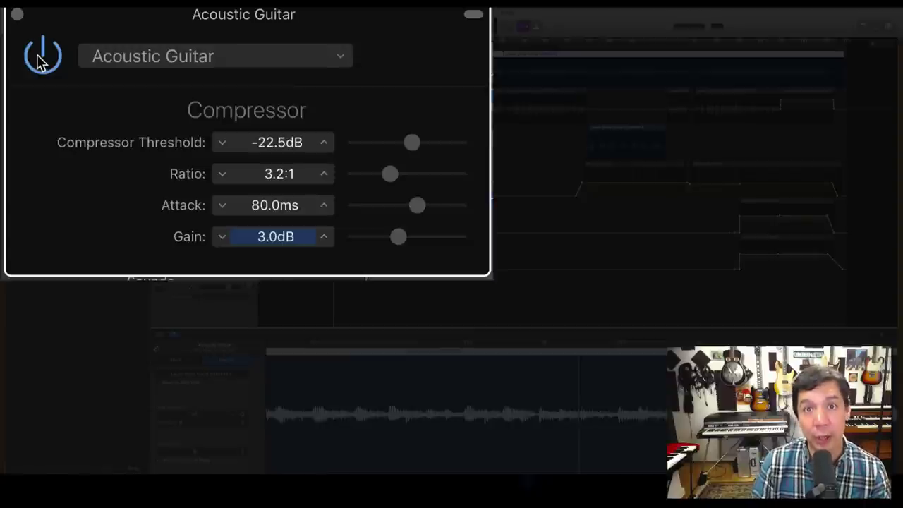
{"action": "left_click", "coordinate": [41, 57]}
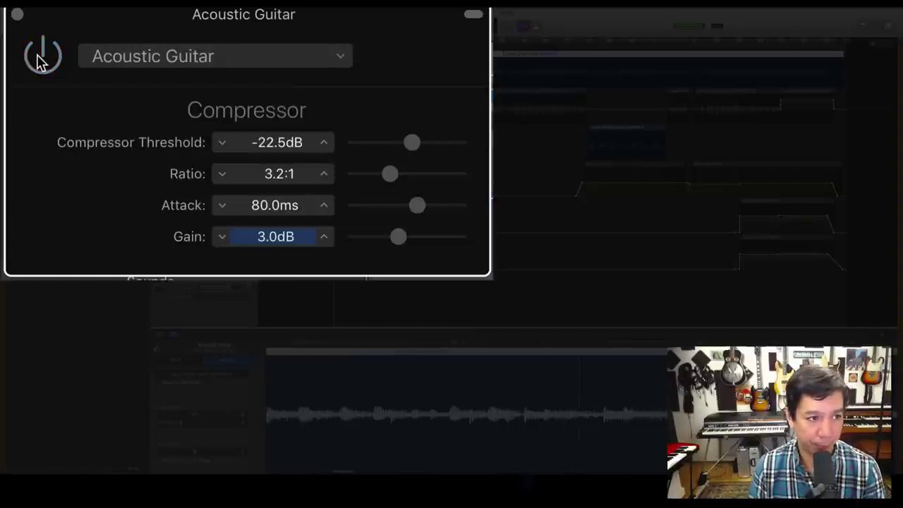
{"action": "left_click", "coordinate": [41, 58]}
{"action": "left_click", "coordinate": [41, 58]}
Lower the Compressor's gain to 0.0 dB, comparing the guitar with the effect on and bypassed along the way.
{"action": "left_click", "coordinate": [222, 237]}
{"action": "left_click", "coordinate": [221, 237]}
{"action": "left_click", "coordinate": [221, 237]}
{"action": "left_click", "coordinate": [222, 237]}
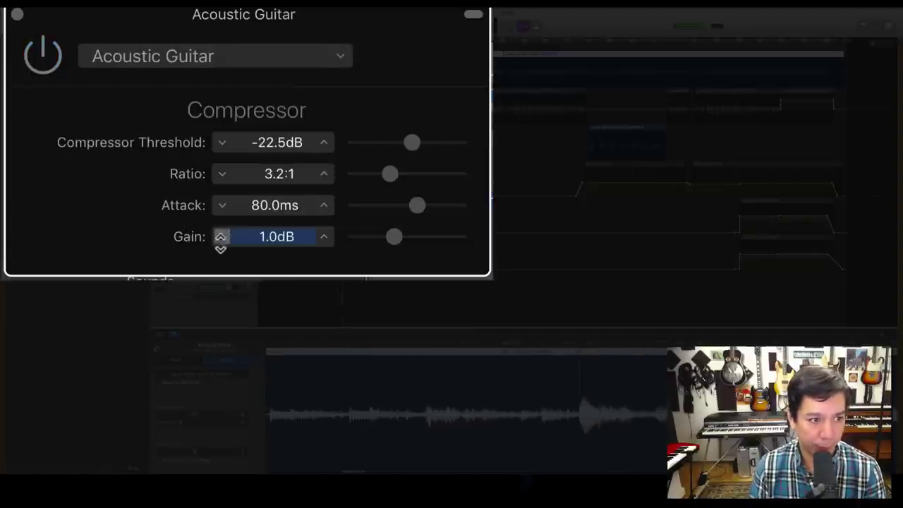
{"action": "left_click", "coordinate": [43, 62]}
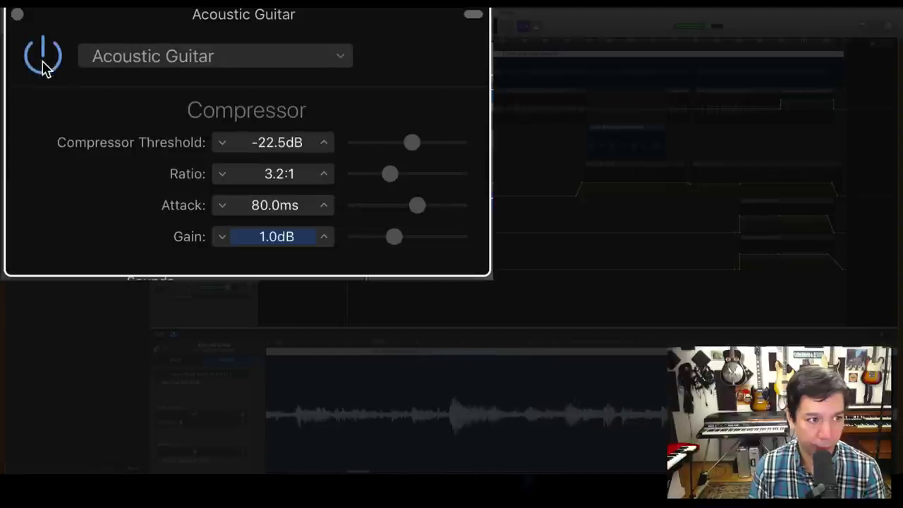
{"action": "left_click", "coordinate": [42, 62]}
{"action": "left_click", "coordinate": [42, 62]}
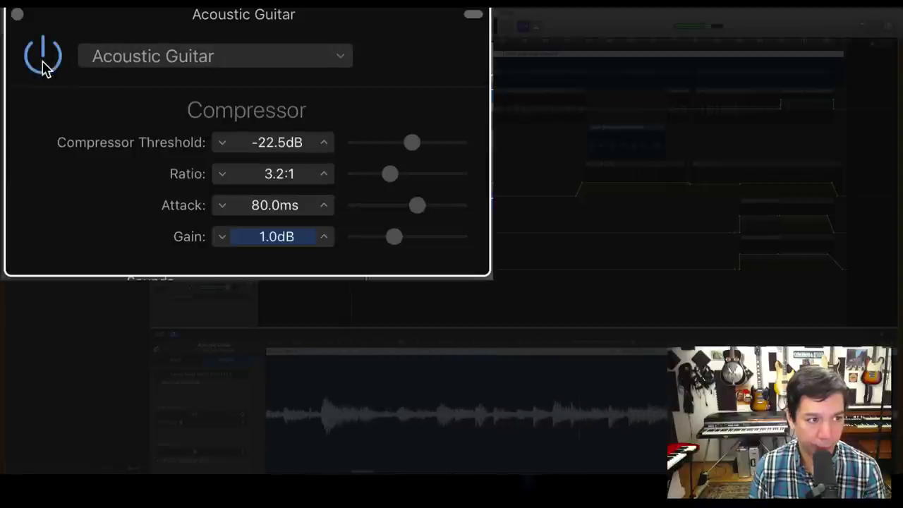
{"action": "left_click", "coordinate": [221, 236]}
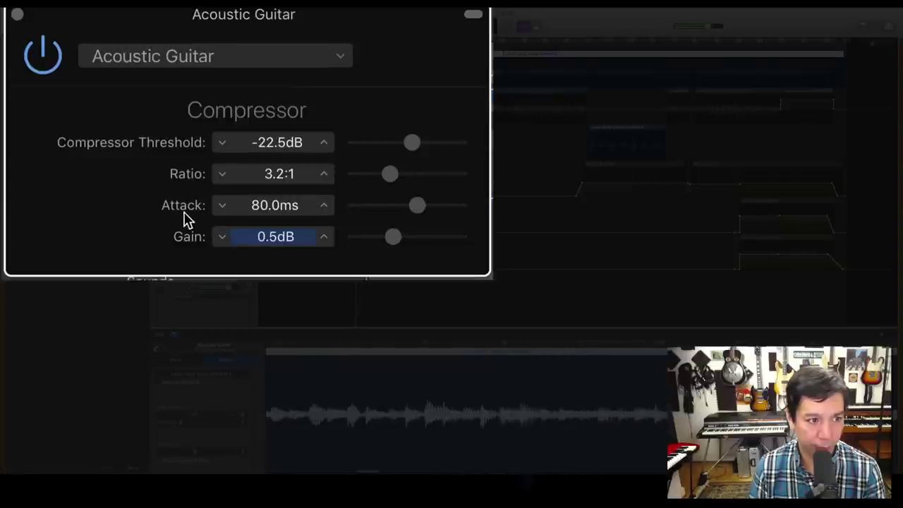
{"action": "left_click", "coordinate": [221, 237]}
{"action": "left_click", "coordinate": [43, 62]}
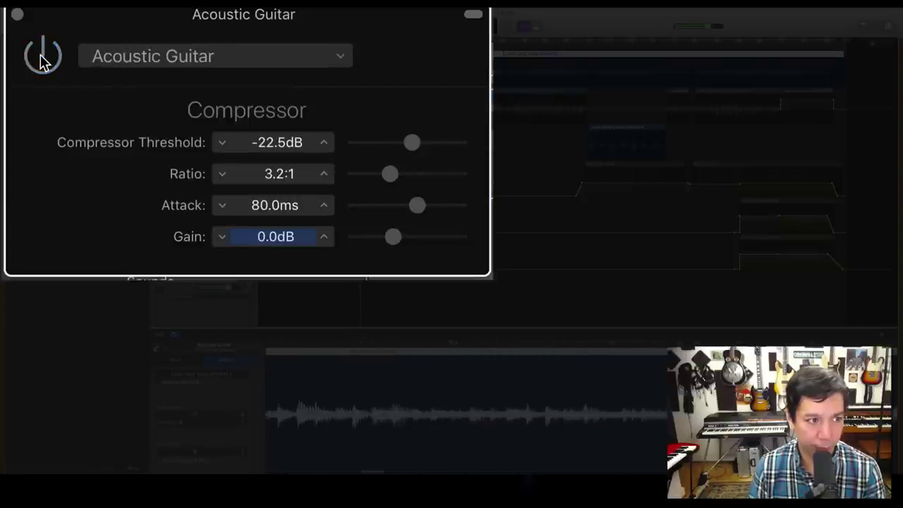
{"action": "left_click", "coordinate": [42, 62]}
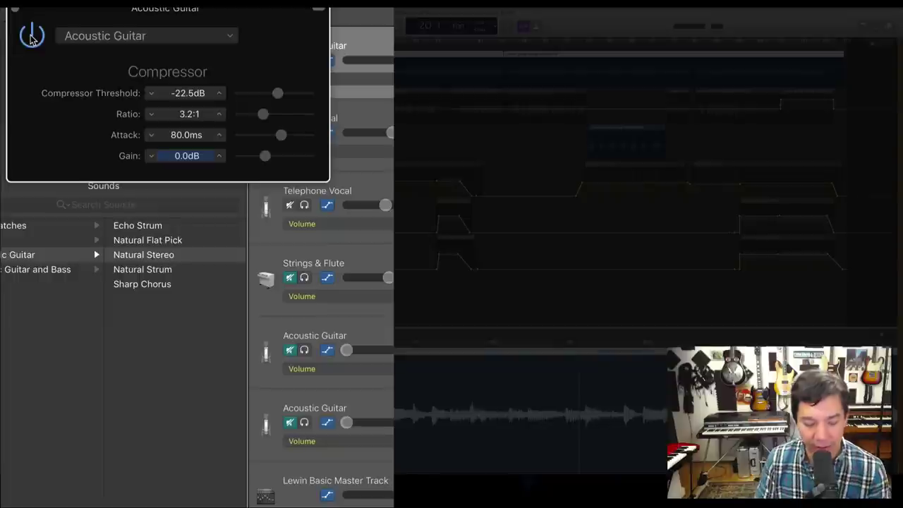
Play the guitar with the Compressor on and bypassed, leave it on, and close its window.
{"action": "key", "text": "space"}
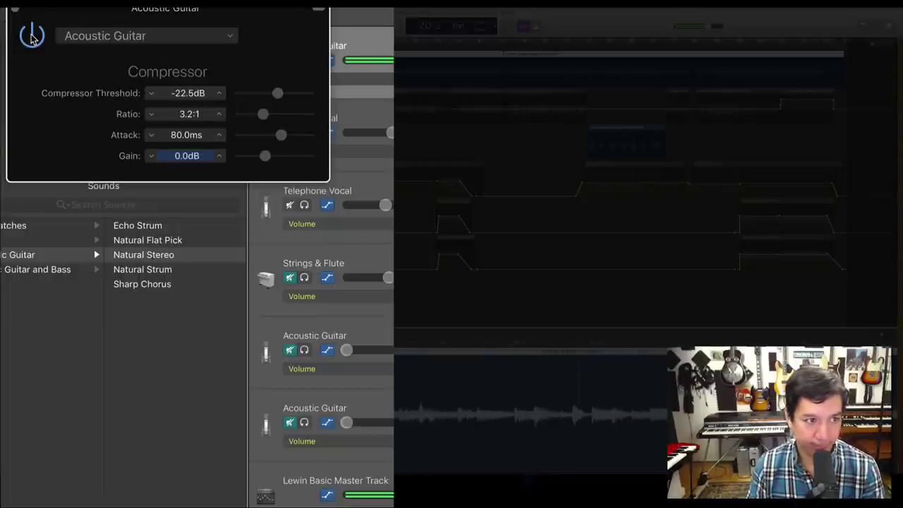
{"action": "left_click", "coordinate": [32, 36]}
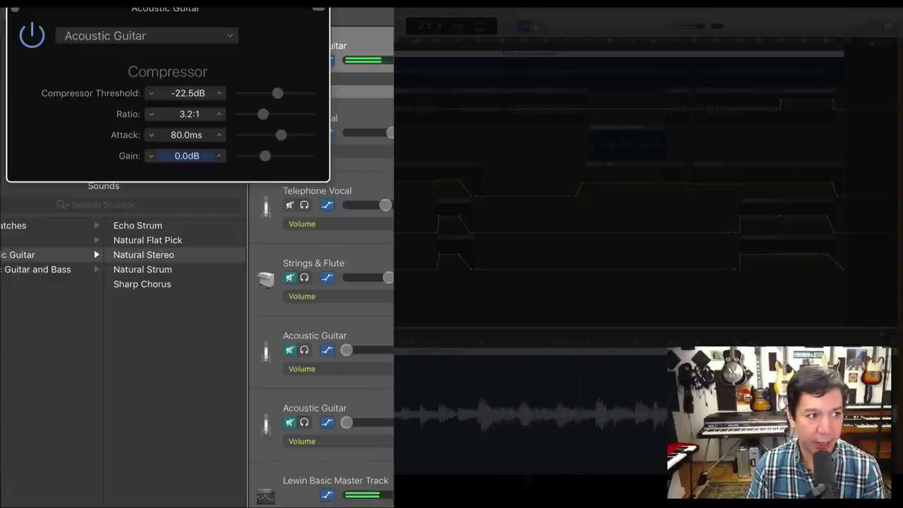
{"action": "left_click", "coordinate": [14, 8]}
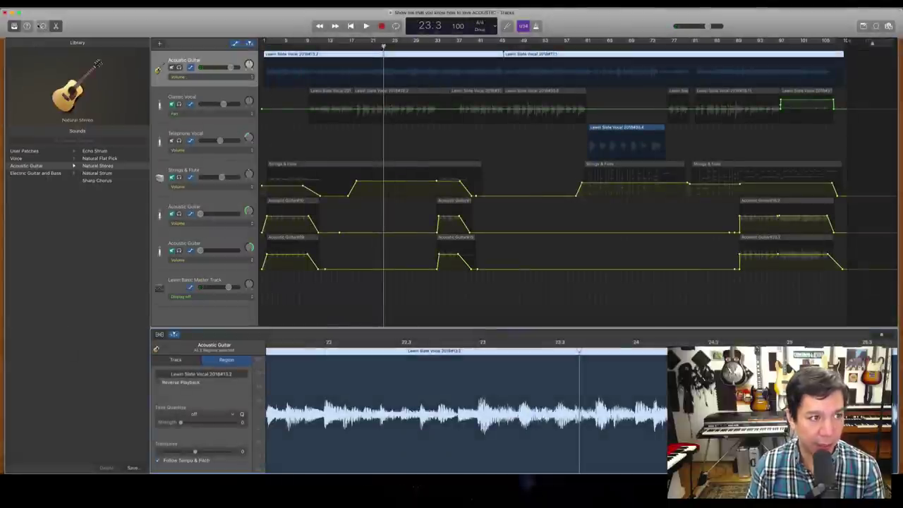
Enable the guitar track's second Channel EQ and turn on its Analyzer while the track plays.
{"action": "left_click", "coordinate": [41, 26]}
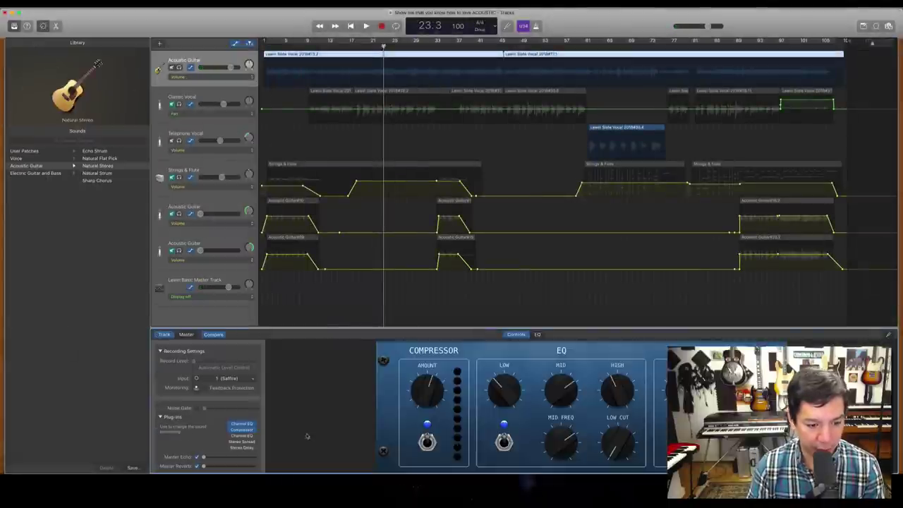
{"action": "left_click", "coordinate": [241, 426]}
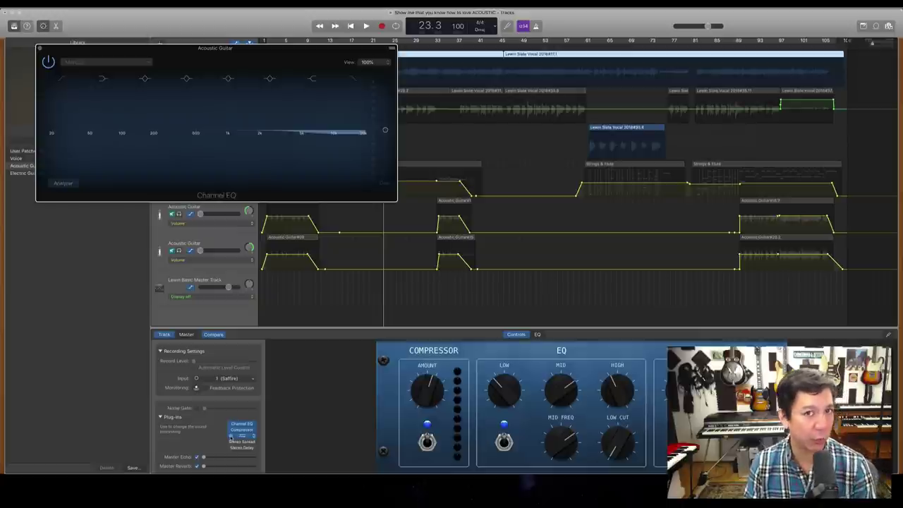
{"action": "left_click", "coordinate": [230, 435]}
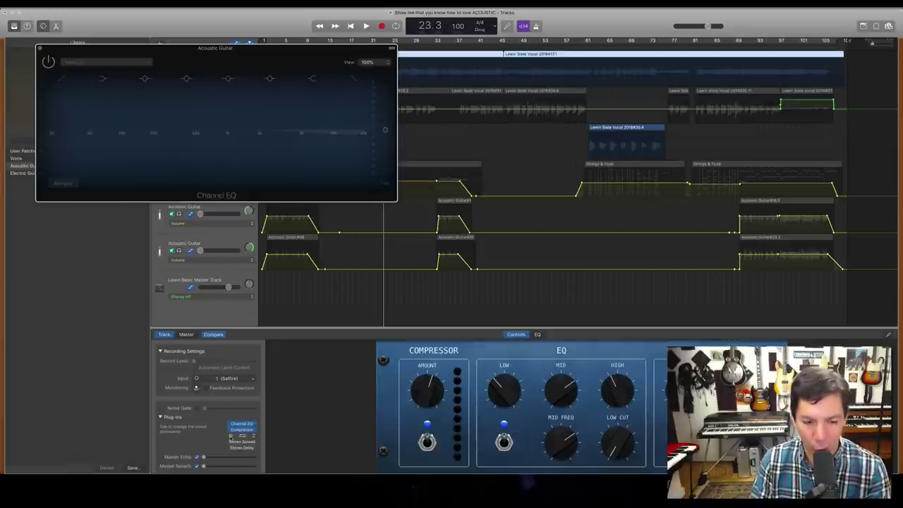
{"action": "key", "text": "space"}
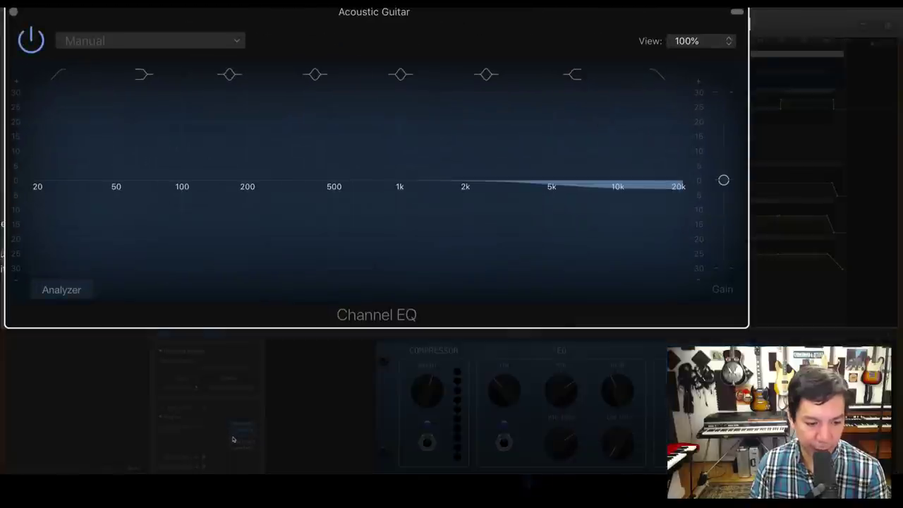
{"action": "left_click", "coordinate": [60, 290]}
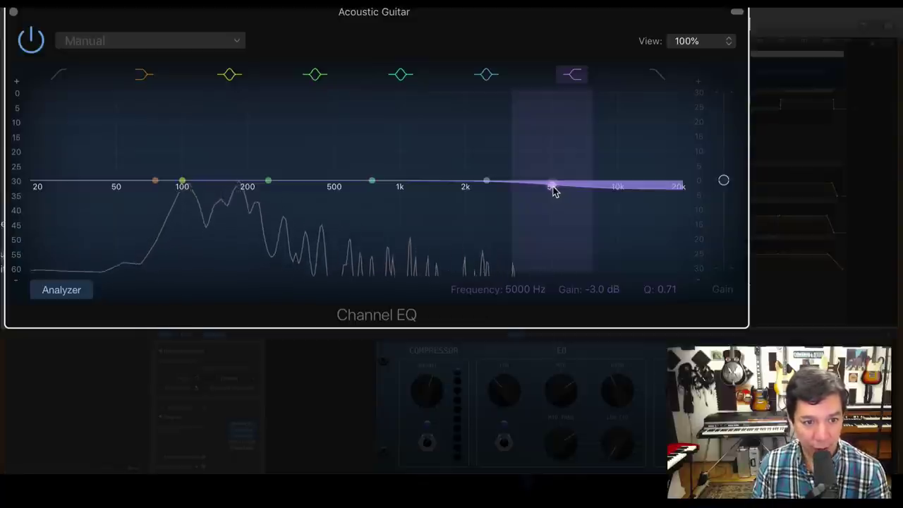
Raise the high shelf near 5000 Hz into a slight boost and boost the highest bell band at about 2800 Hz with Q 3.10.
{"action": "left_click_drag", "start_coordinate": [553, 190], "coordinate": [552, 171]}
{"action": "left_click_drag", "start_coordinate": [486, 181], "coordinate": [492, 176]}
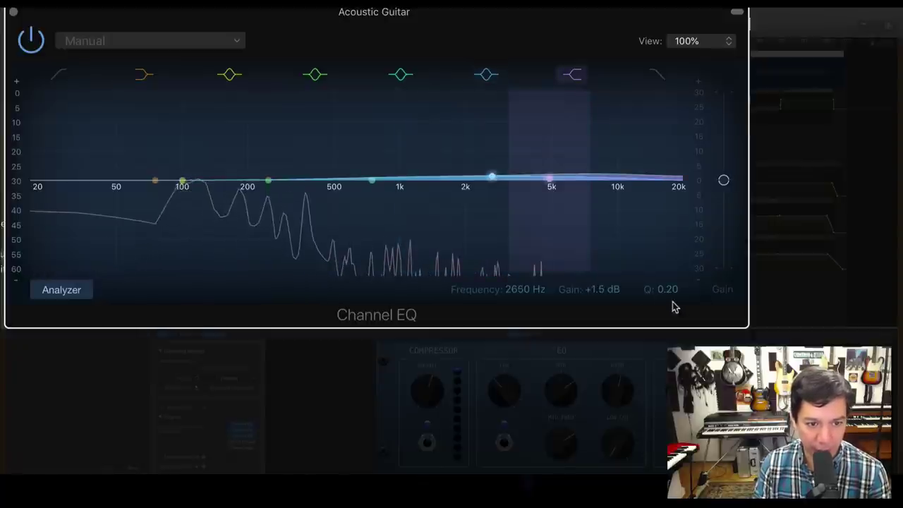
{"action": "scroll", "coordinate": [670, 290], "scroll_direction": "up", "scroll_amount": 10}
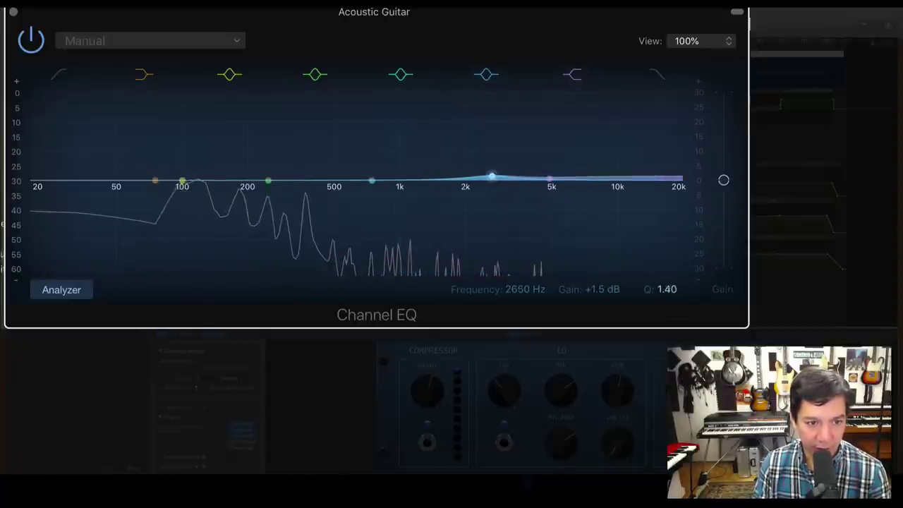
{"action": "left_click_drag", "start_coordinate": [491, 177], "coordinate": [487, 179]}
{"action": "mouse_move", "coordinate": [491, 161]}
{"action": "left_mouse_down"}
{"action": "mouse_move", "coordinate": [469, 129]}
{"action": "mouse_move", "coordinate": [395, 125]}
{"action": "mouse_move", "coordinate": [503, 140]}
{"action": "mouse_move", "coordinate": [496, 173]}
{"action": "left_mouse_up"}
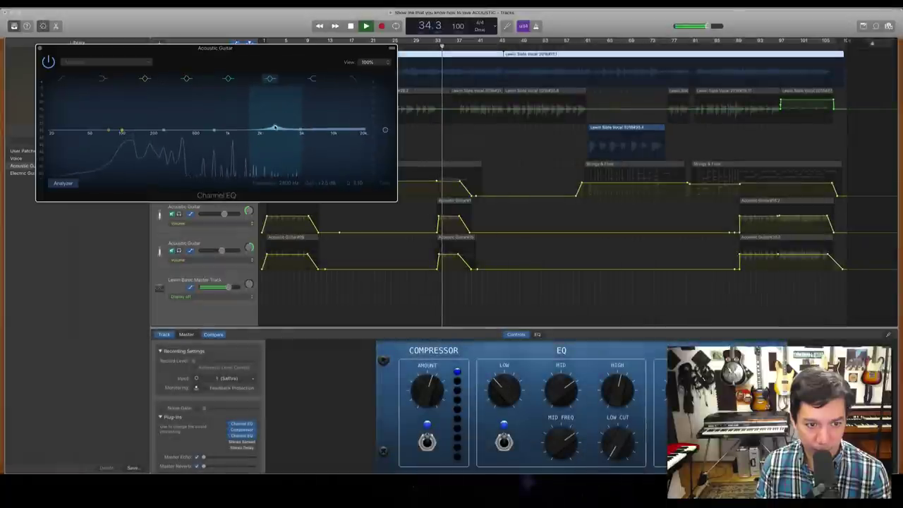
{"action": "key", "text": "space"}
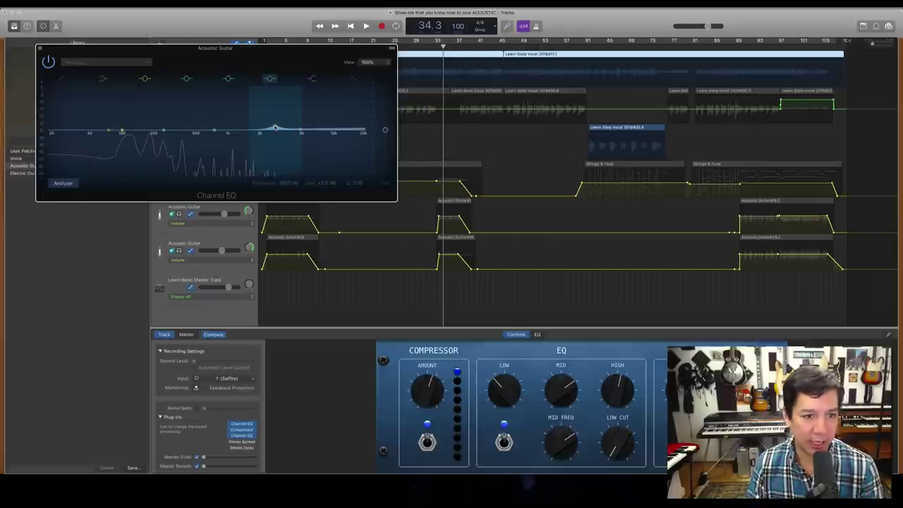
Listen to a short passage of the guitar through the adjusted Channel EQ and close its window.
{"action": "key", "text": "space"}
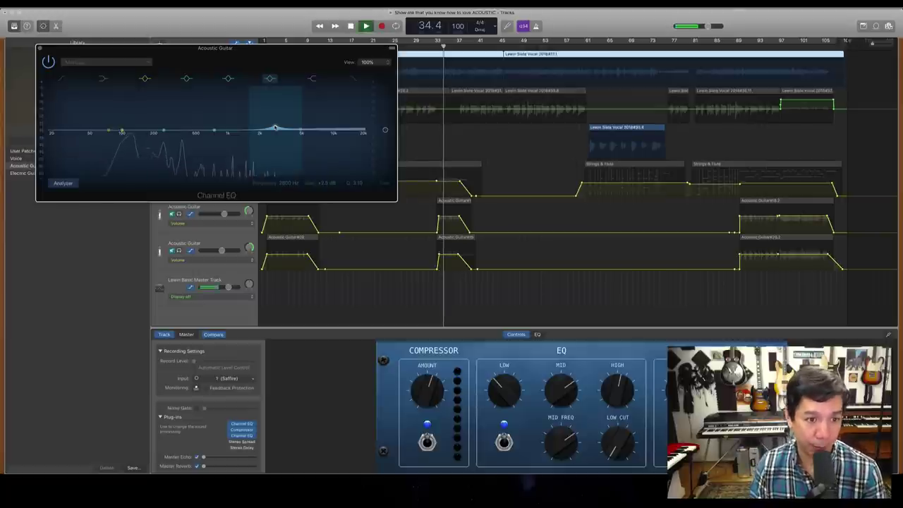
{"action": "key", "text": "space"}
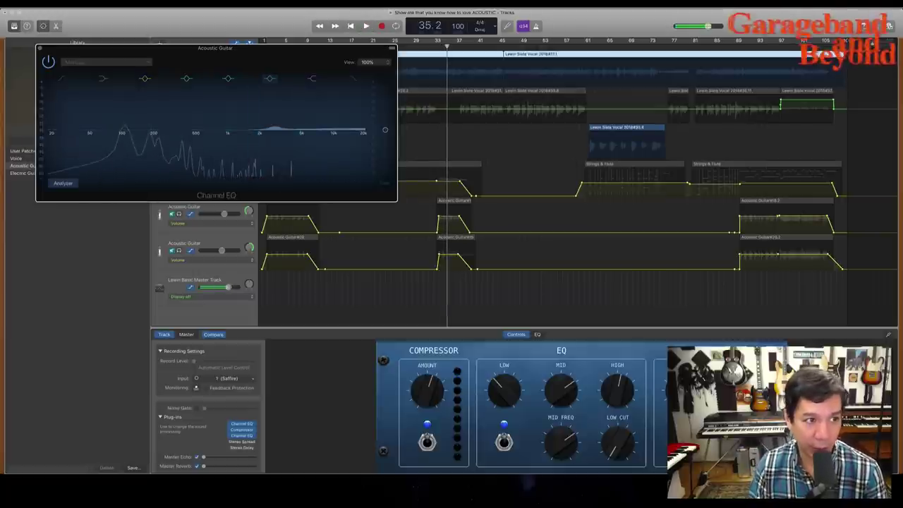
{"action": "left_click", "coordinate": [39, 49]}
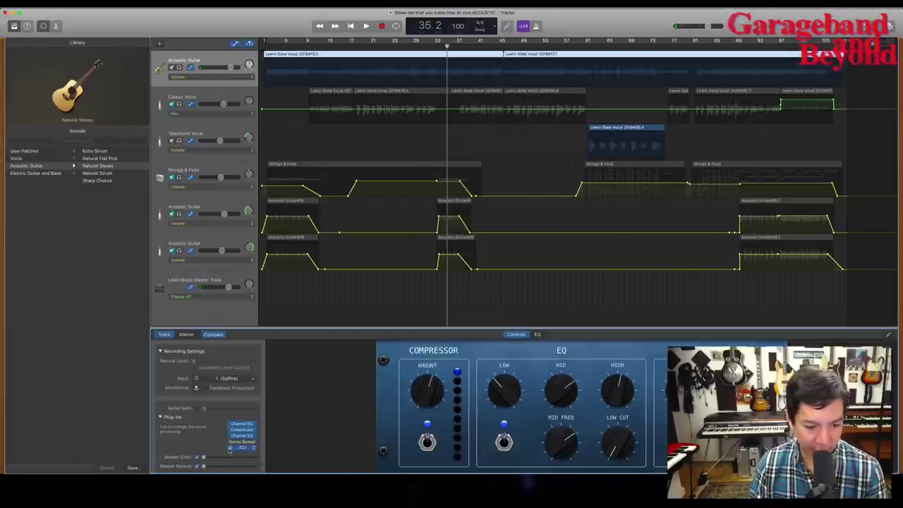
Enable the guitar's Stereo Delay, play the track from bar 21, and review the delay's settings.
{"action": "left_click", "coordinate": [369, 46]}
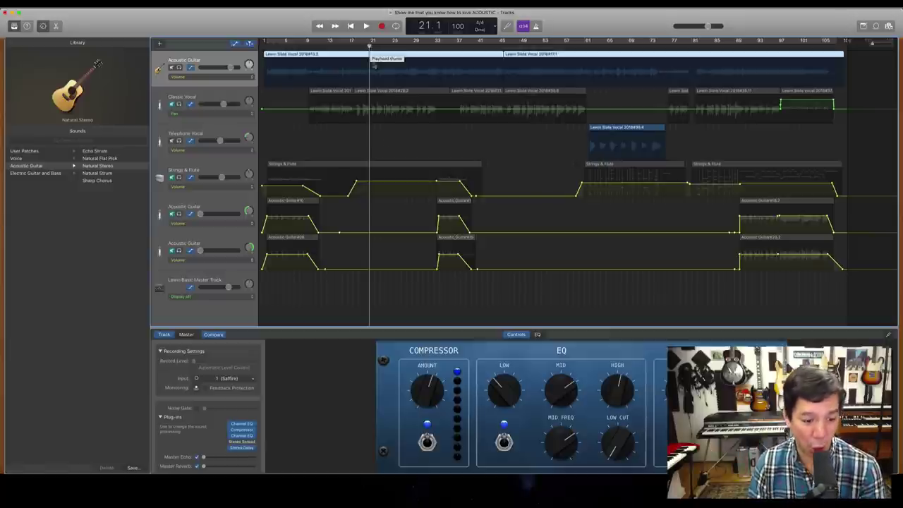
{"action": "key", "text": "space"}
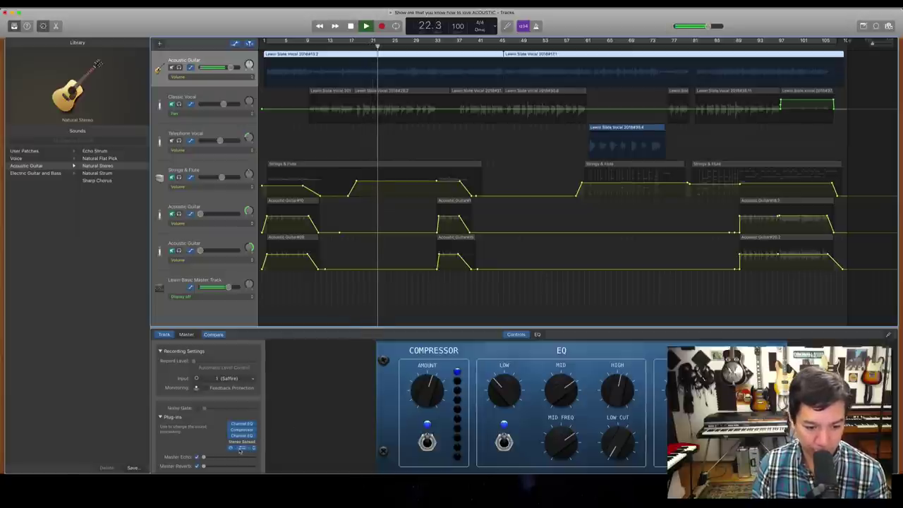
{"action": "left_click", "coordinate": [241, 448]}
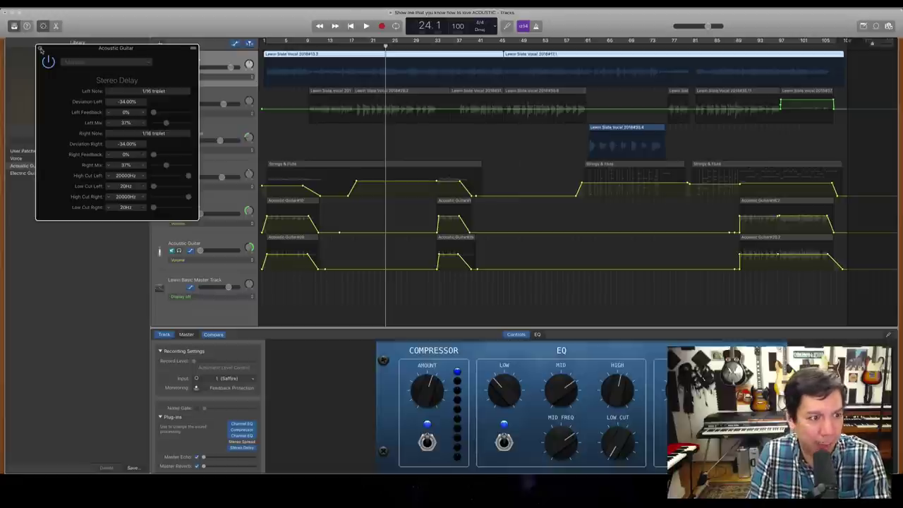
{"action": "key", "text": "space"}
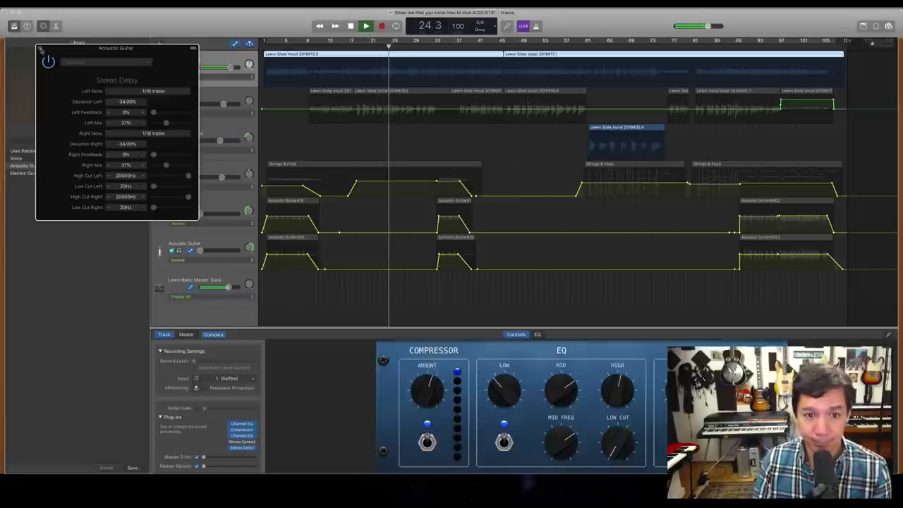
{"action": "left_click", "coordinate": [40, 50]}
{"action": "key", "text": "space"}
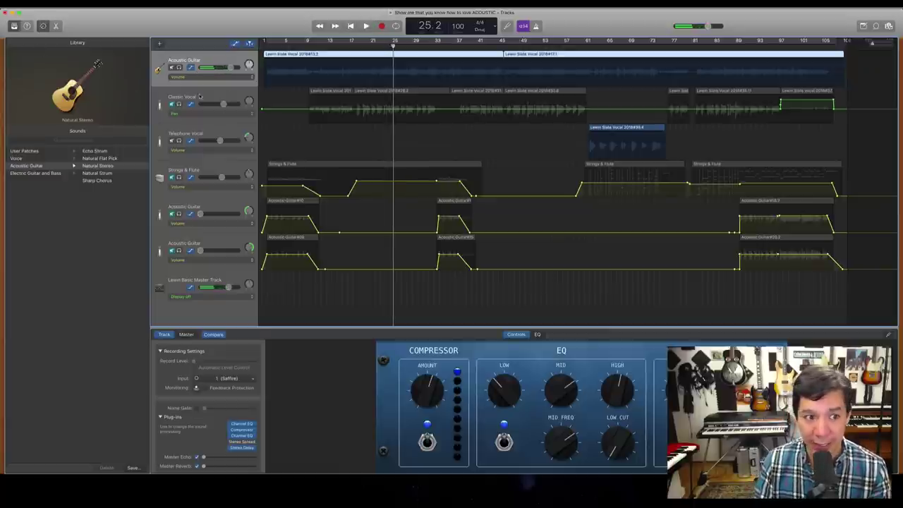
Unmute the Classic Vocal track, mute the main Acoustic Guitar track, and play the vocal from bar 10.
{"action": "left_click", "coordinate": [199, 97]}
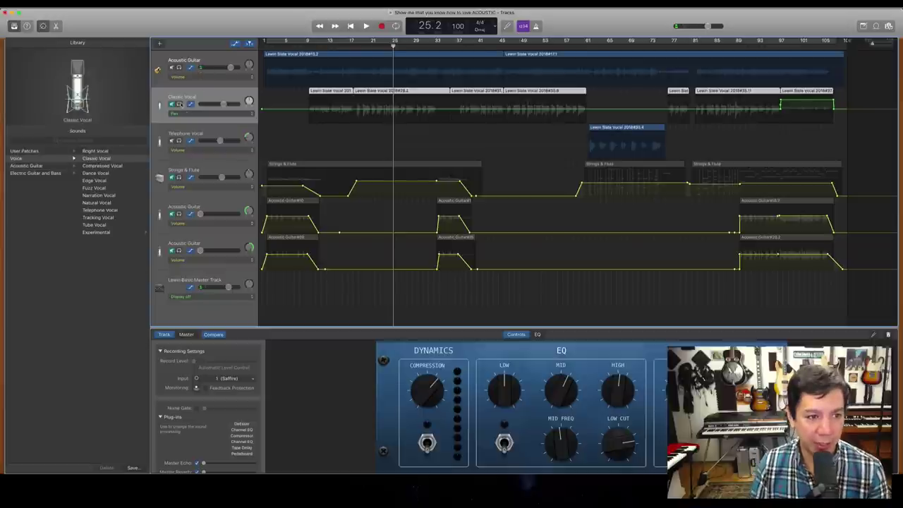
{"action": "left_click", "coordinate": [171, 105]}
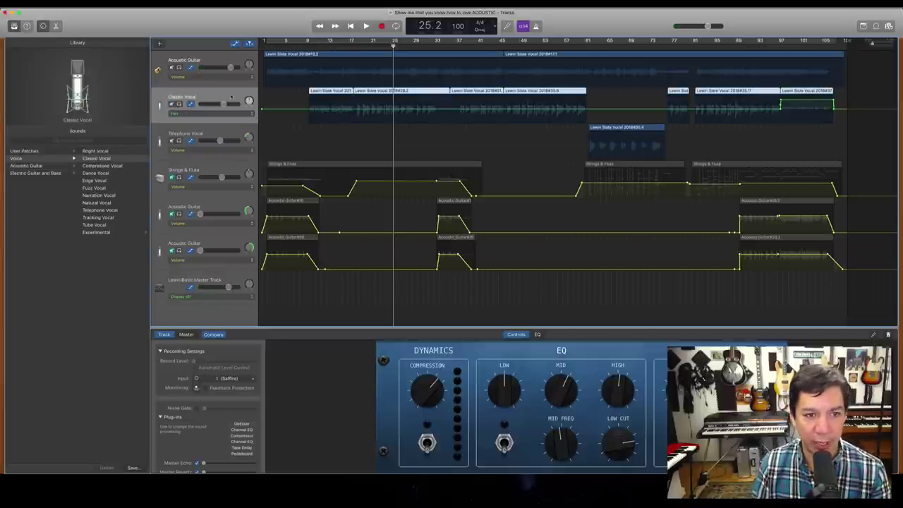
{"action": "left_click", "coordinate": [308, 47]}
{"action": "left_click", "coordinate": [171, 67]}
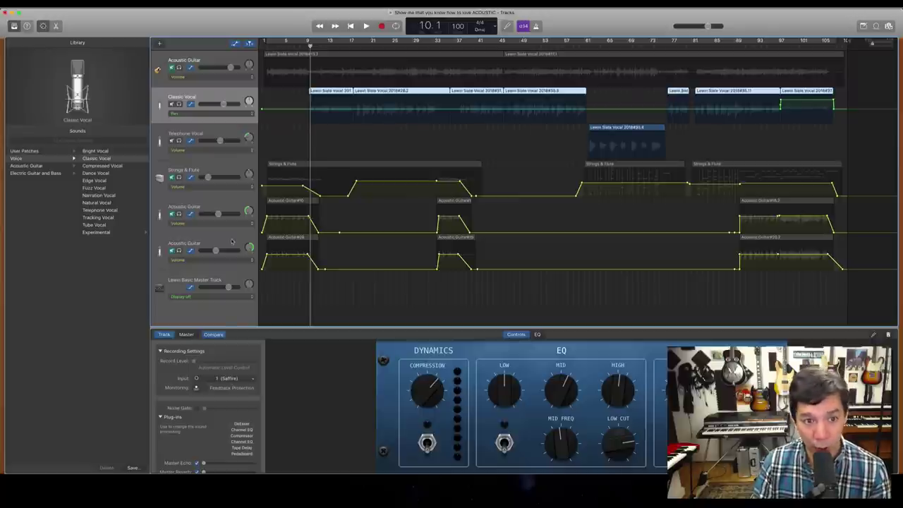
{"action": "key", "text": "space"}
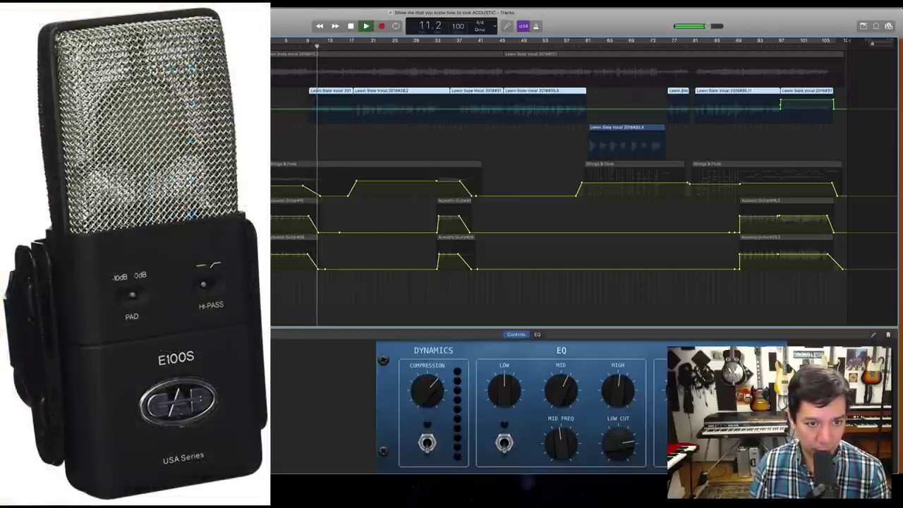
{"action": "key", "text": "space"}
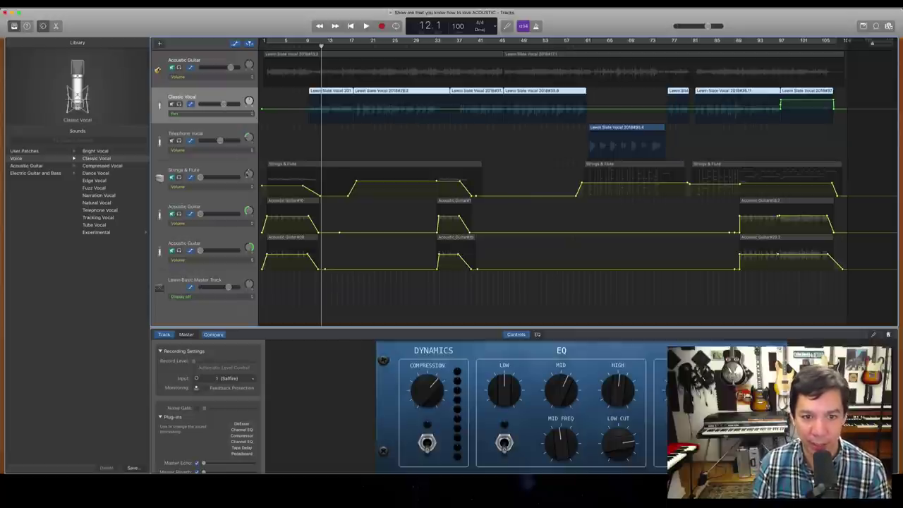
Play the lead vocal from about bar 9 and compare the Bright Vocal patch with Classic Vocal.
{"action": "left_click", "coordinate": [438, 48]}
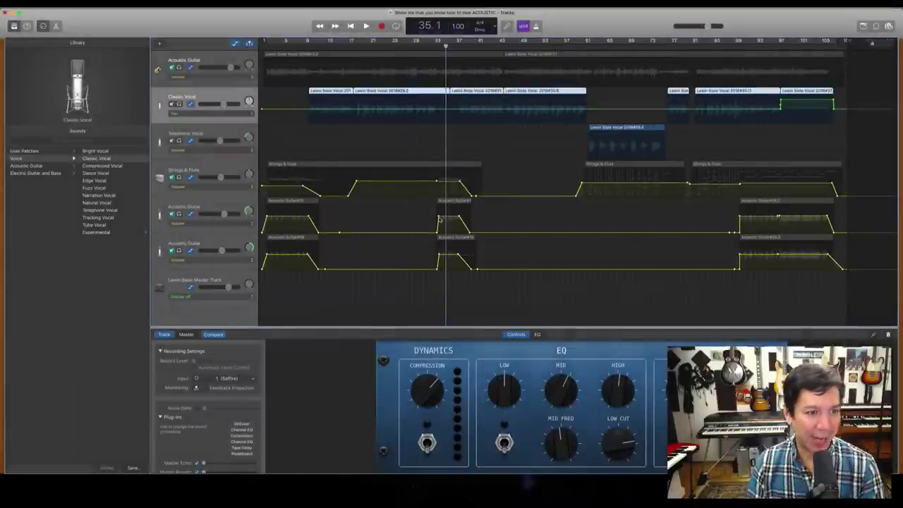
{"action": "left_click", "coordinate": [320, 48]}
{"action": "left_click", "coordinate": [305, 47]}
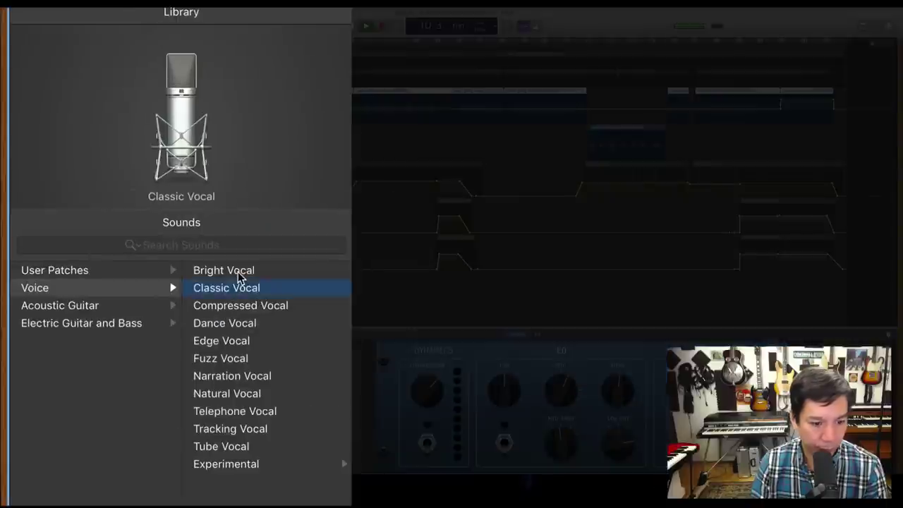
{"action": "left_click", "coordinate": [240, 272]}
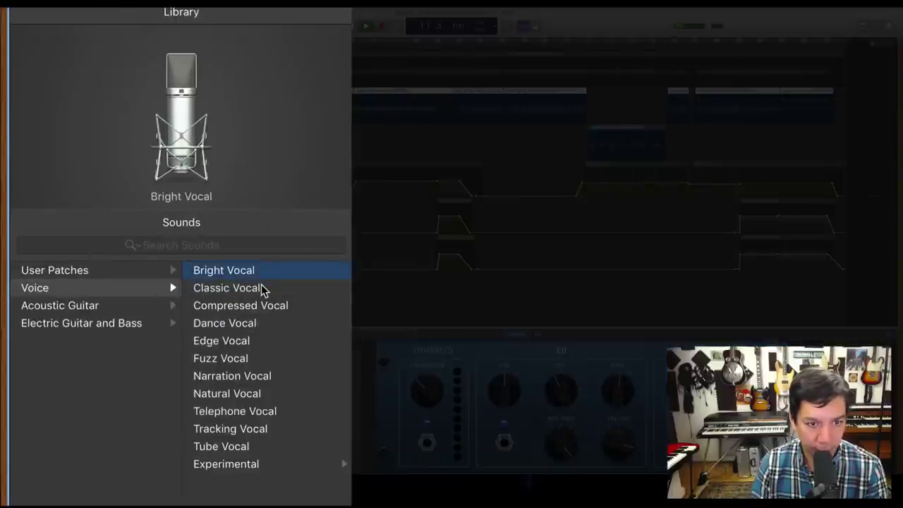
{"action": "left_click", "coordinate": [258, 288]}
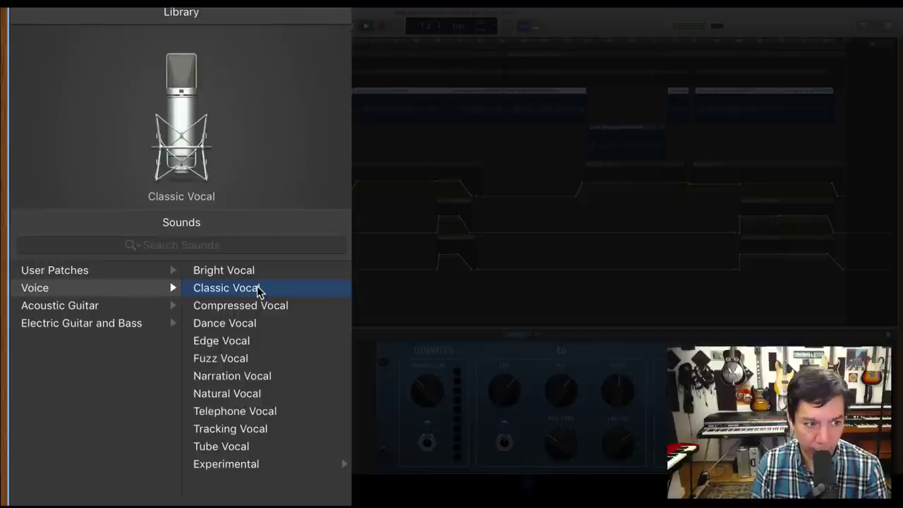
Audition the voice patches one after another from Compressed Vocal to Tube Vocal on the playing vocal.
{"action": "key", "text": "Down"}
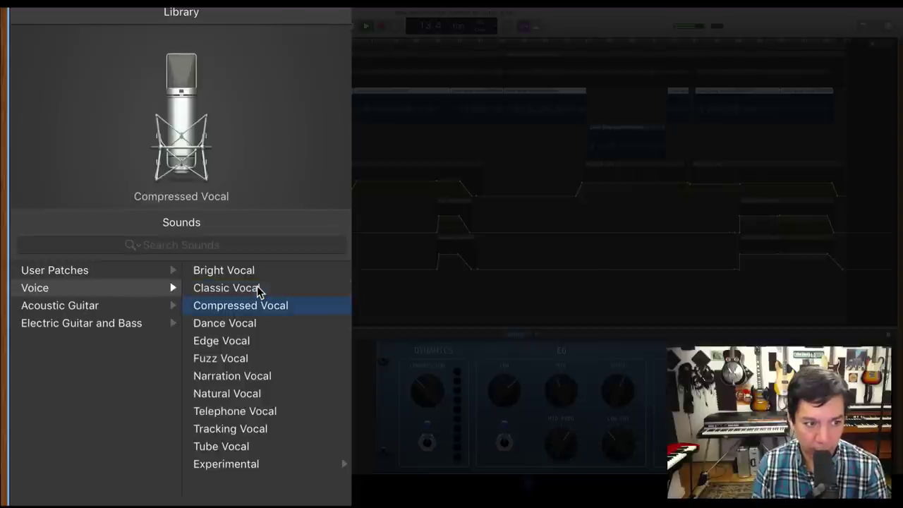
{"action": "key", "text": "Down"}
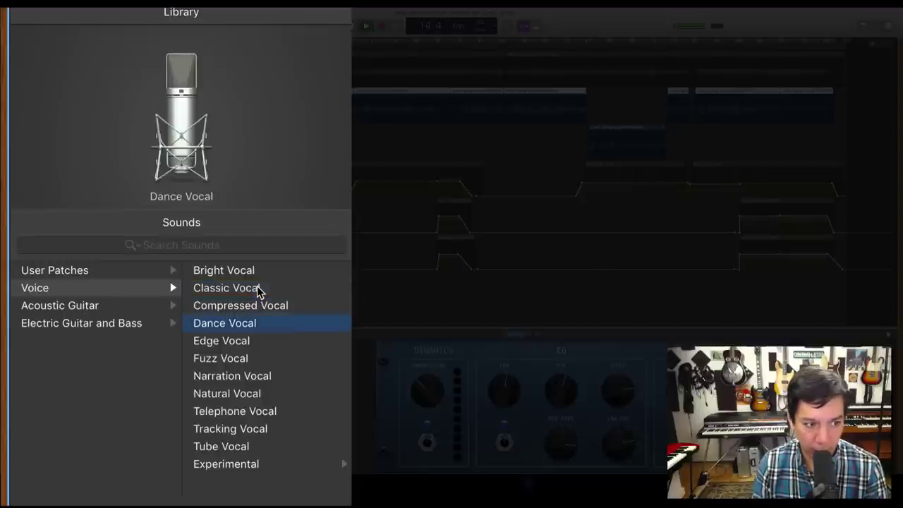
{"action": "key", "text": "Down"}
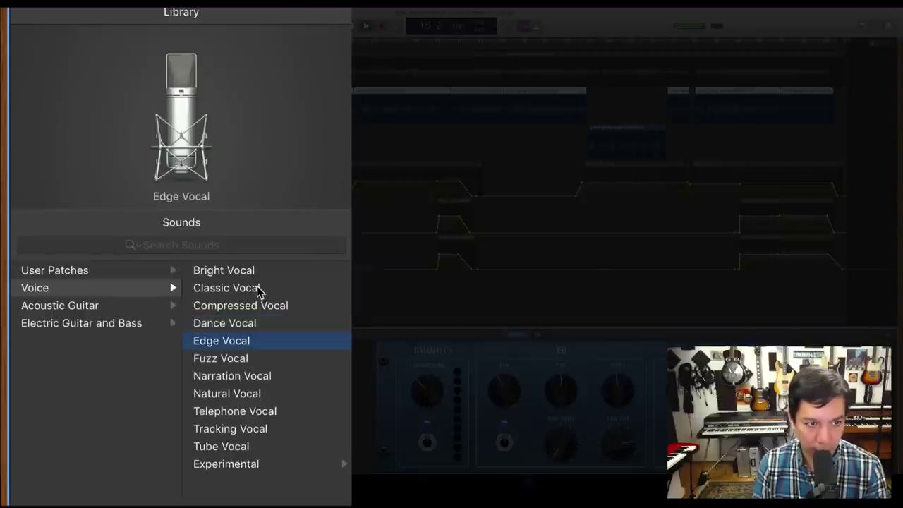
{"action": "key", "text": "Down"}
{"action": "key", "text": "Down"}
{"action": "key", "text": "Down"}
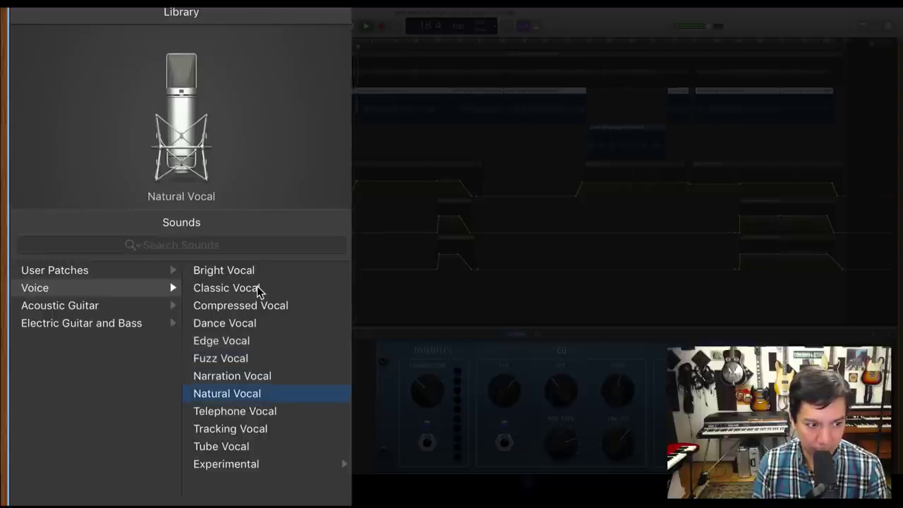
{"action": "key", "text": "Down"}
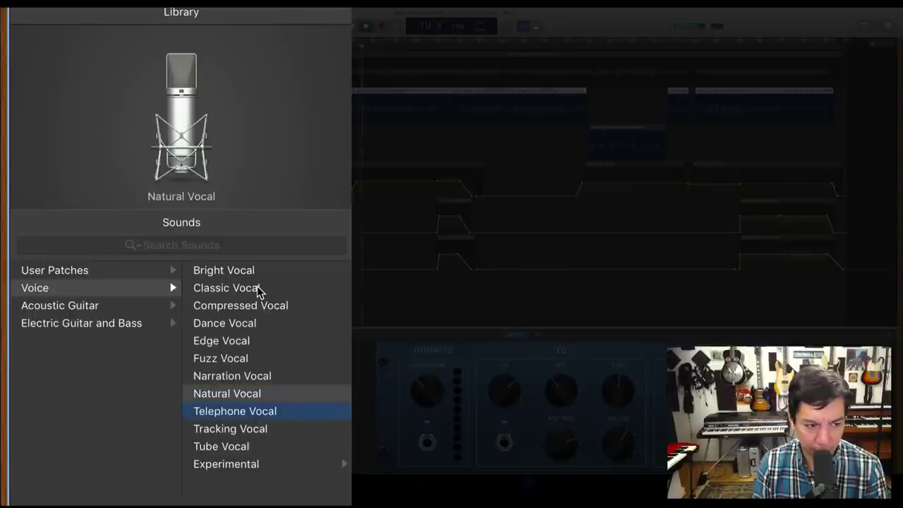
{"action": "key", "text": "Down"}
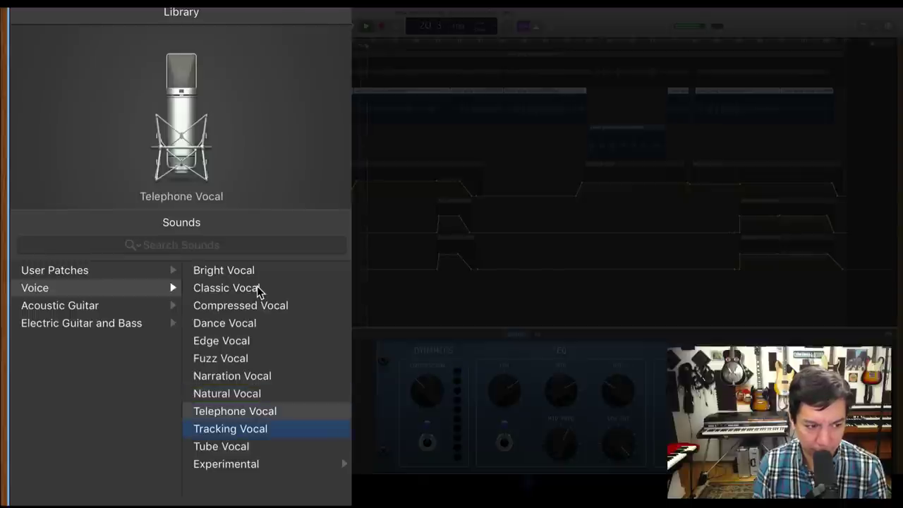
{"action": "key", "text": "Down"}
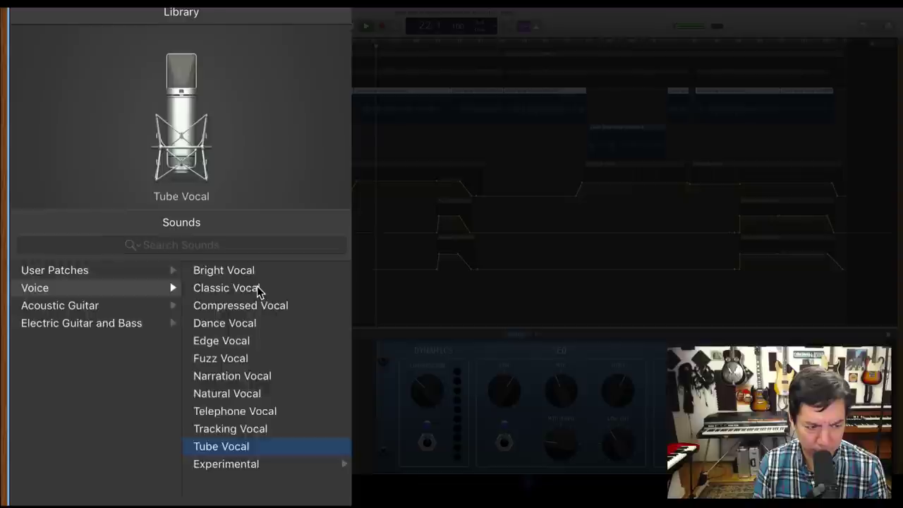
Set the lead vocal track back to the Classic Vocal patch.
{"action": "key", "text": "Down"}
{"action": "key", "text": "Up"}
{"action": "key", "text": "Up"}
{"action": "key", "text": "Up"}
{"action": "key", "text": "Up"}
{"action": "key", "text": "Up"}
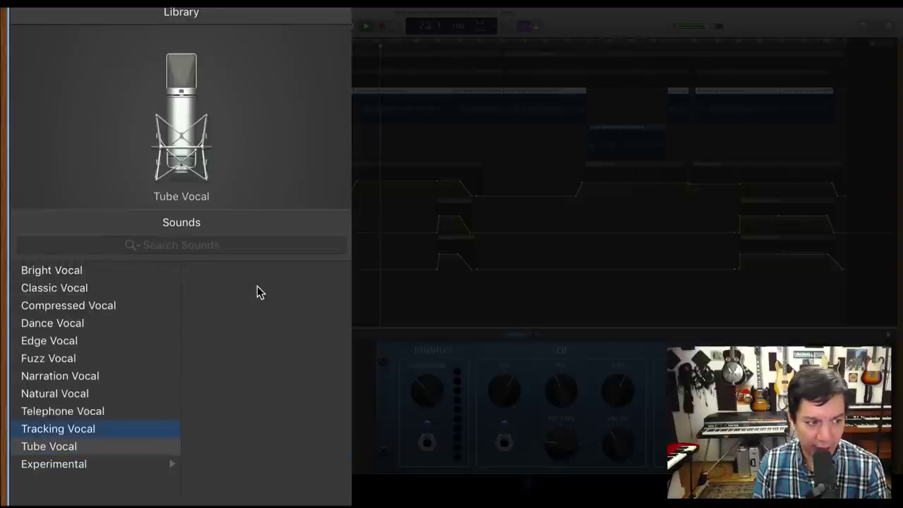
{"action": "key", "text": "Up"}
{"action": "key", "text": "Up"}
{"action": "key", "text": "Up"}
{"action": "key", "text": "Up"}
{"action": "key", "text": "Up"}
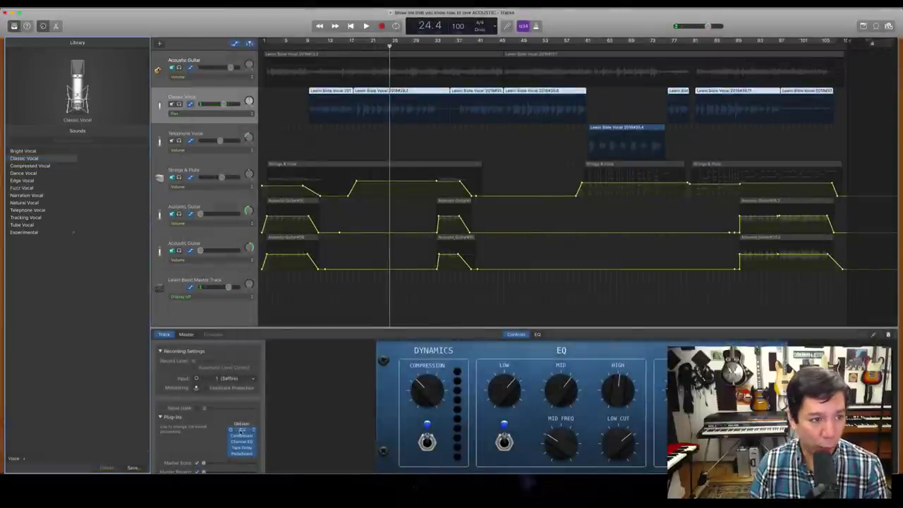
Load the Male Lead Vocal preset in the vocal's first Channel EQ and listen to a passage with its window moved clear of the tracks.
{"action": "left_click", "coordinate": [243, 431]}
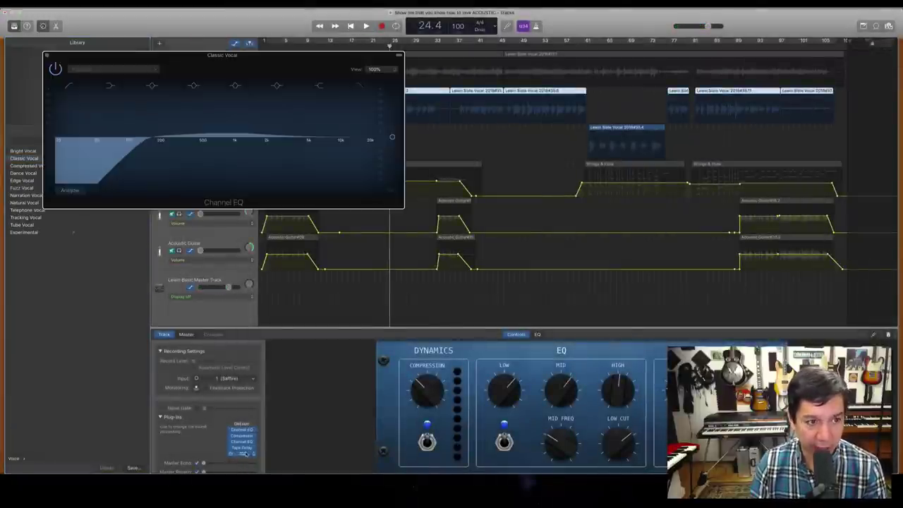
{"action": "left_click", "coordinate": [122, 70]}
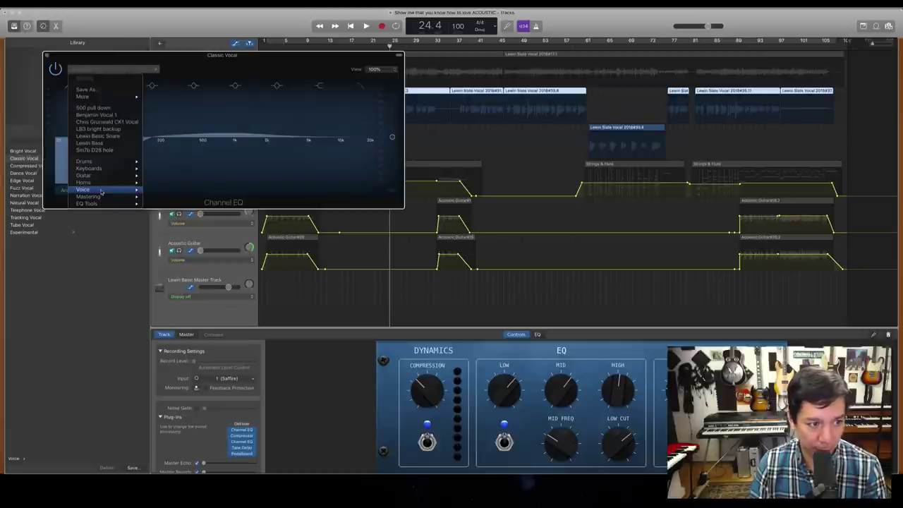
{"action": "mouse_move", "coordinate": [102, 191]}
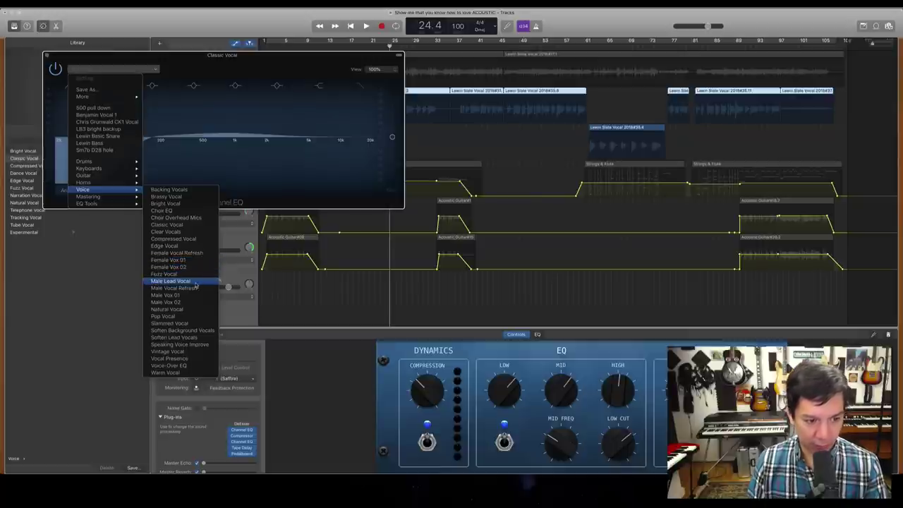
{"action": "left_click", "coordinate": [195, 282]}
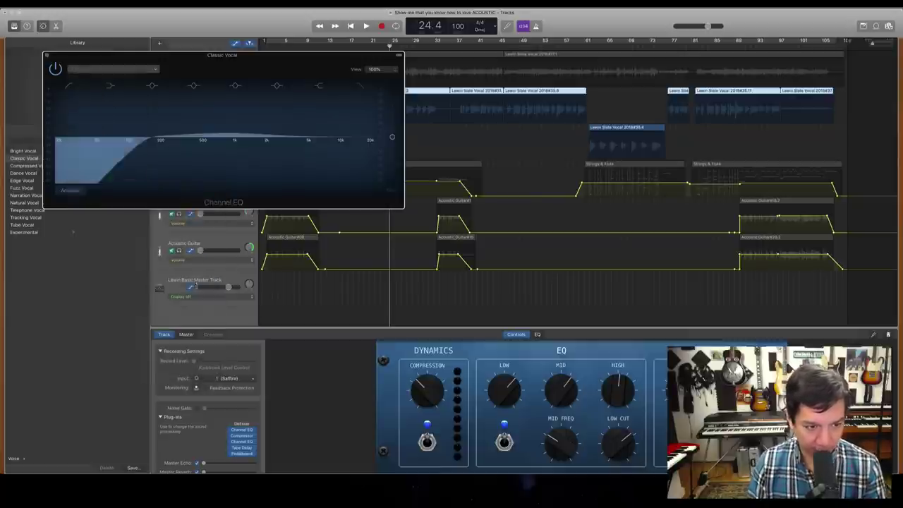
{"action": "key", "text": "space"}
{"action": "left_click_drag", "start_coordinate": [301, 57], "coordinate": [637, 191]}
{"action": "key", "text": "space"}
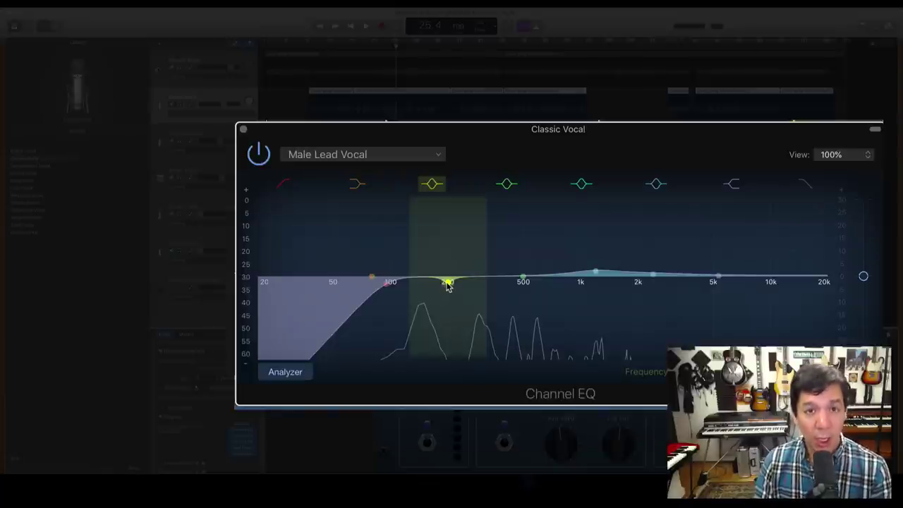
While the vocal plays, deepen the bell cut just below 200 Hz and raise the low shelf slightly at about 110 Hz.
{"action": "key", "text": "space"}
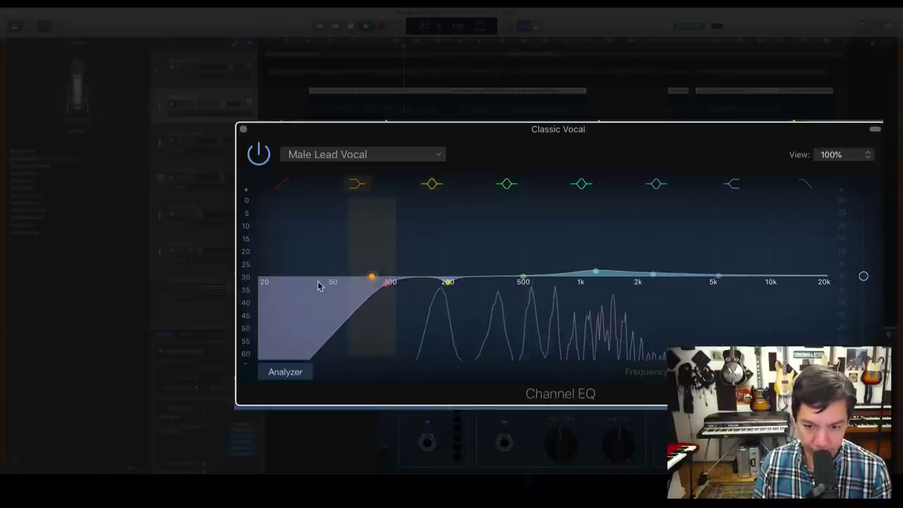
{"action": "left_click_drag", "start_coordinate": [397, 286], "coordinate": [444, 296]}
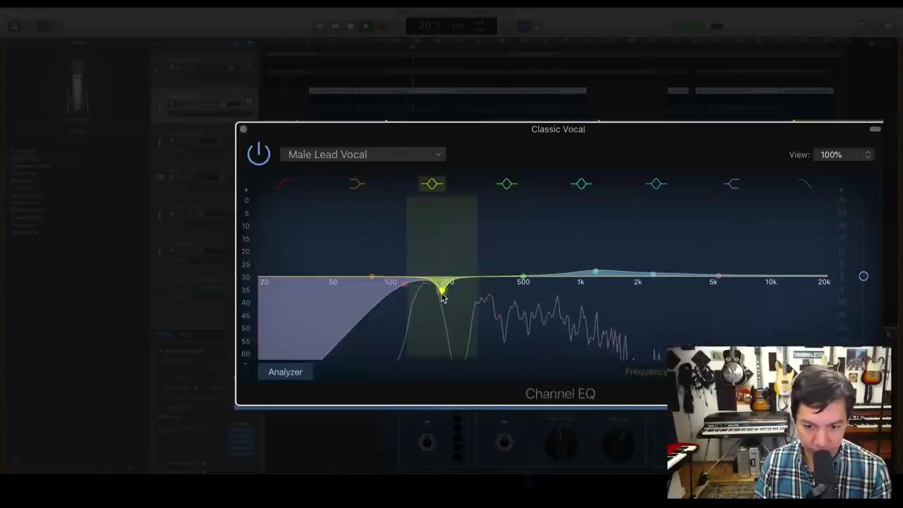
{"action": "left_click_drag", "start_coordinate": [372, 277], "coordinate": [399, 271]}
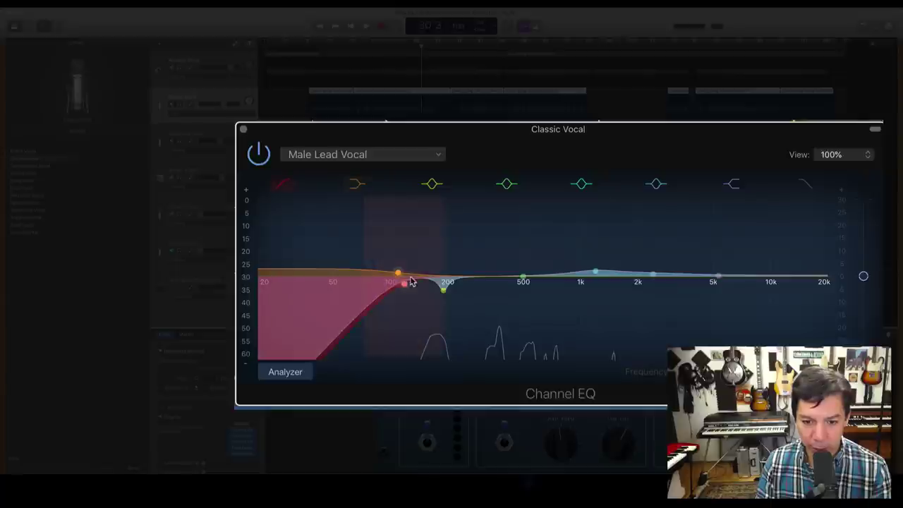
Lower the low cut to about 95 Hz and give the high shelf near 5 kHz a slight boost while listening.
{"action": "mouse_move", "coordinate": [405, 286]}
{"action": "left_mouse_down"}
{"action": "mouse_move", "coordinate": [389, 288]}
{"action": "mouse_move", "coordinate": [401, 278]}
{"action": "left_mouse_up"}
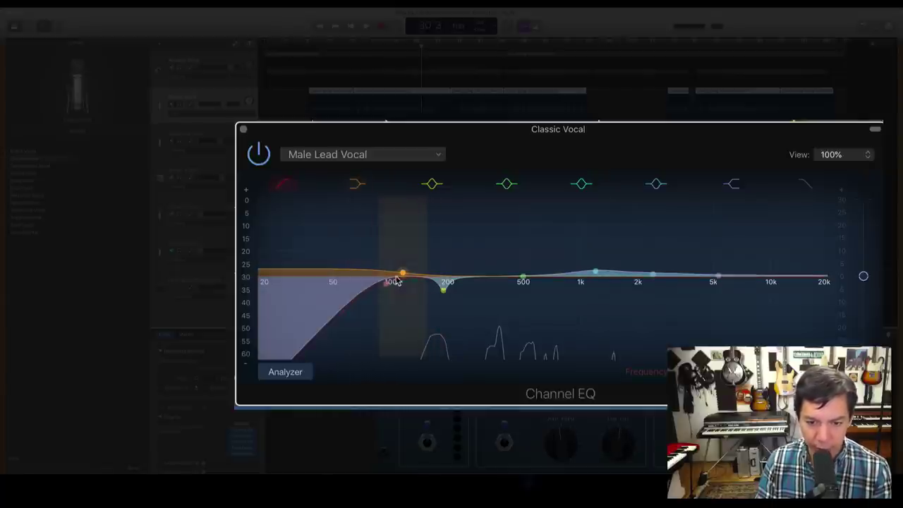
{"action": "key", "text": "space"}
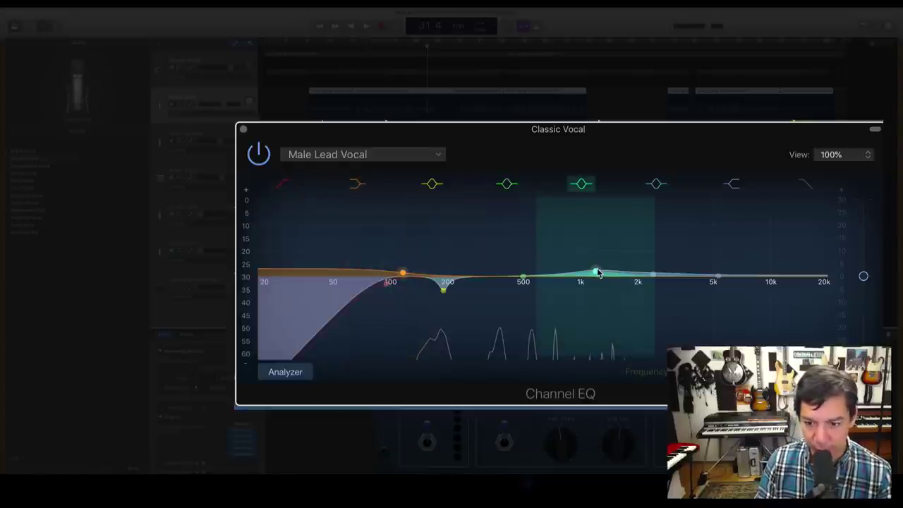
{"action": "left_click", "coordinate": [717, 275]}
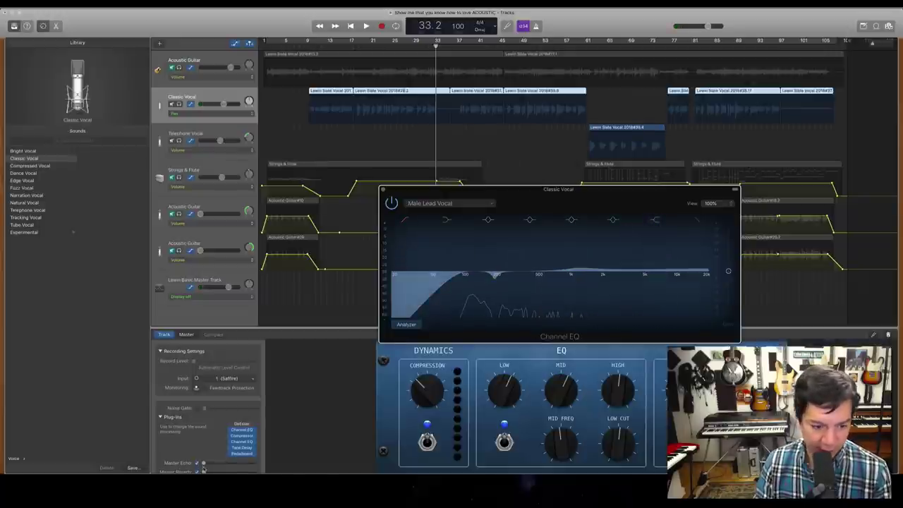
Open the vocal's Compressor, widen its window and load the Vintage Vocal voice preset.
{"action": "left_click", "coordinate": [241, 435]}
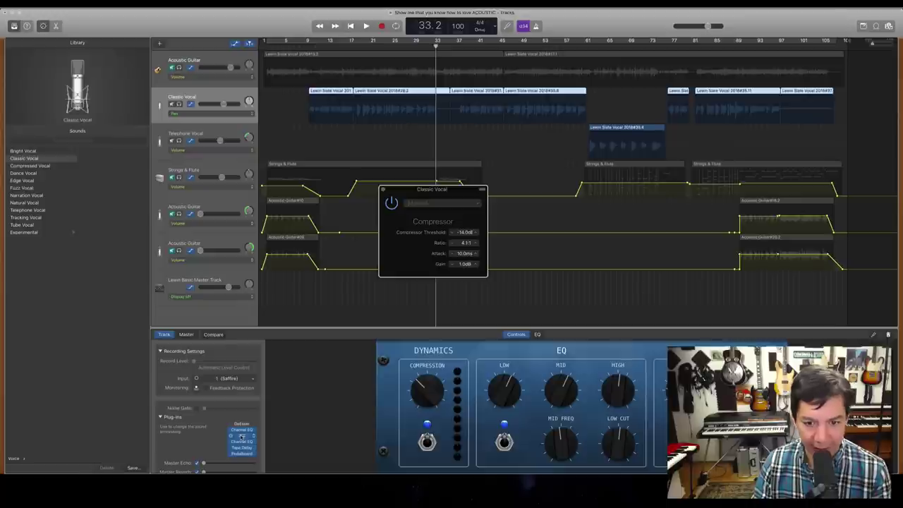
{"action": "left_click_drag", "start_coordinate": [488, 275], "coordinate": [633, 275]}
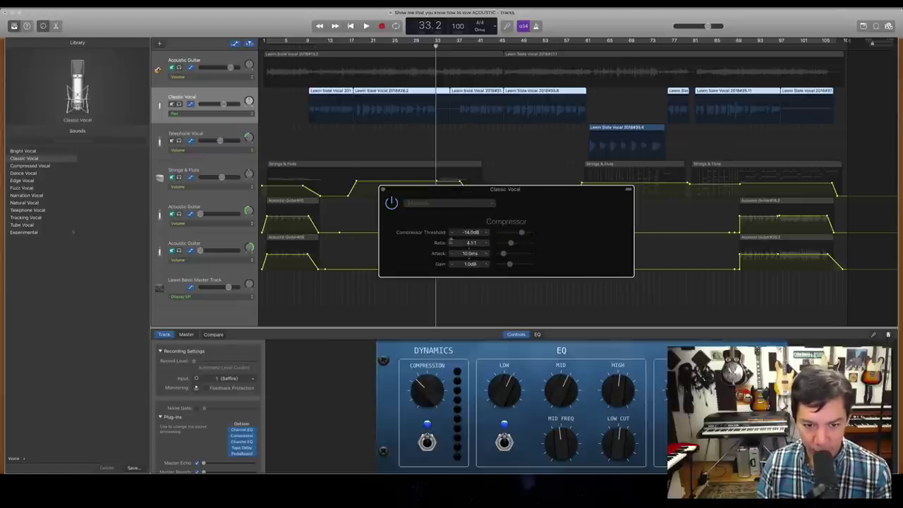
{"action": "left_click", "coordinate": [434, 204]}
{"action": "mouse_move", "coordinate": [438, 274]}
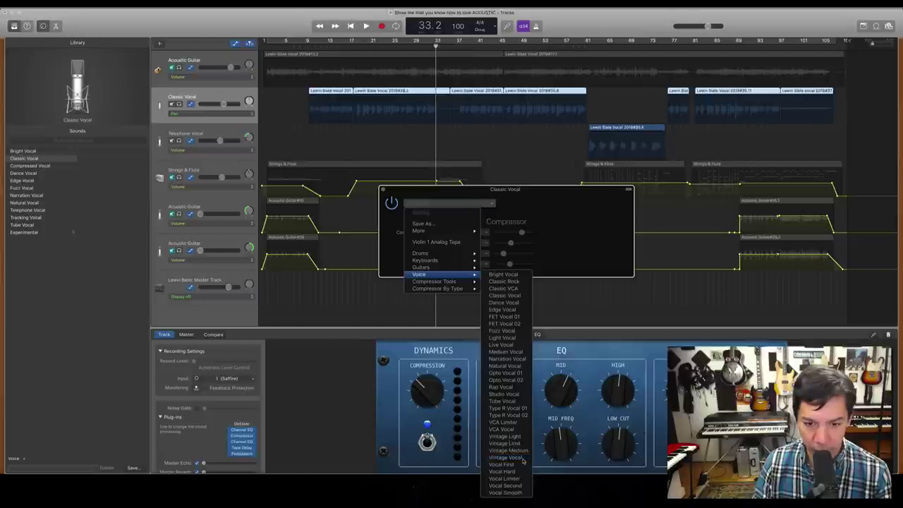
{"action": "left_click", "coordinate": [573, 416]}
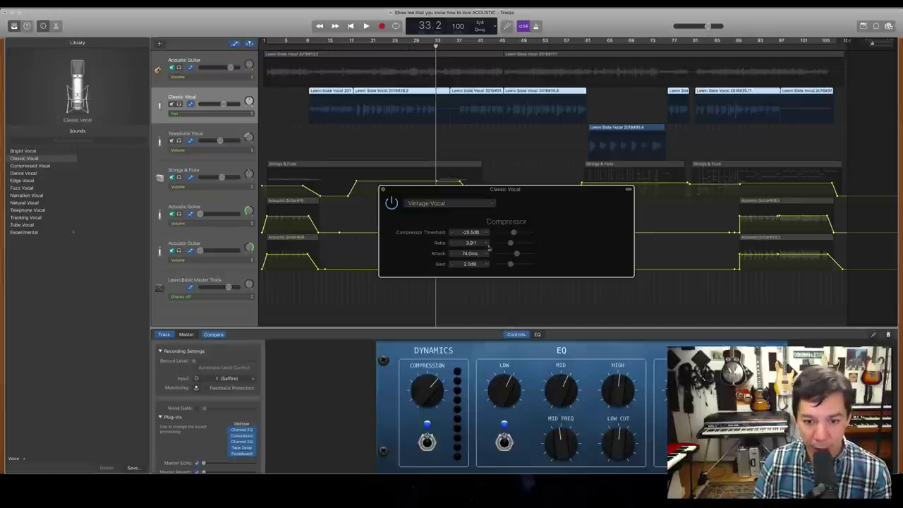
Play the vocal from bar 19 and compare it with the Compressor bypassed and enabled.
{"action": "left_click", "coordinate": [359, 45]}
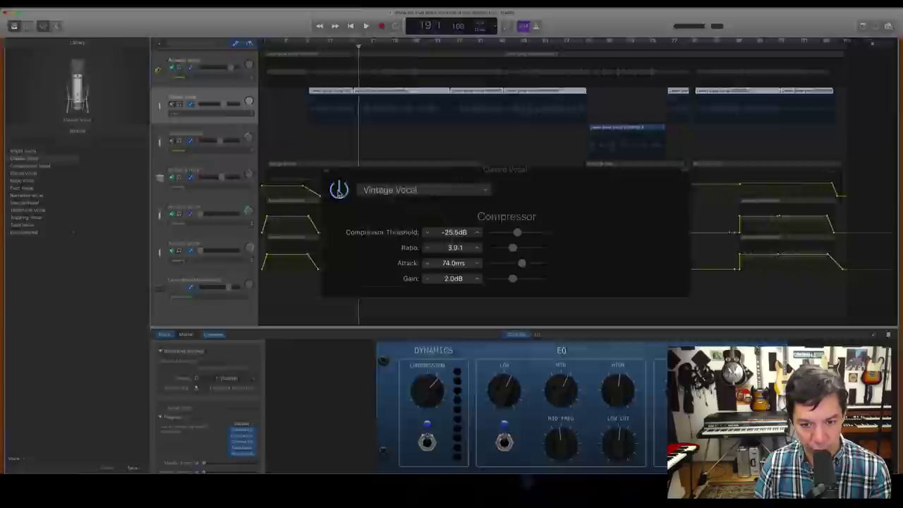
{"action": "key", "text": "space"}
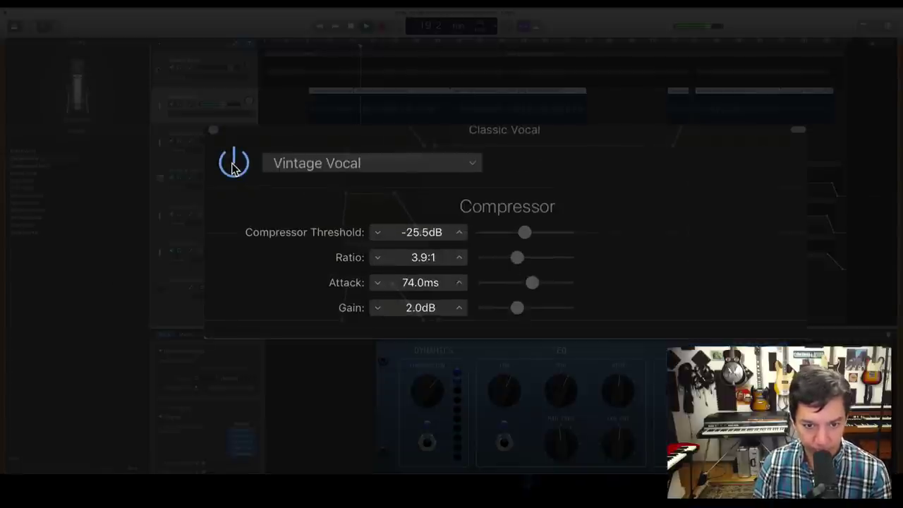
{"action": "left_click", "coordinate": [234, 163]}
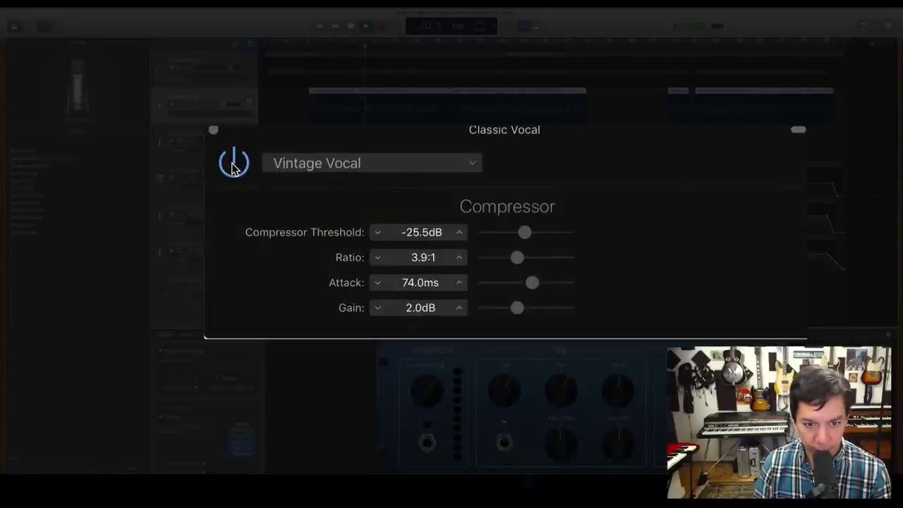
{"action": "left_click", "coordinate": [234, 165]}
{"action": "left_click", "coordinate": [235, 165]}
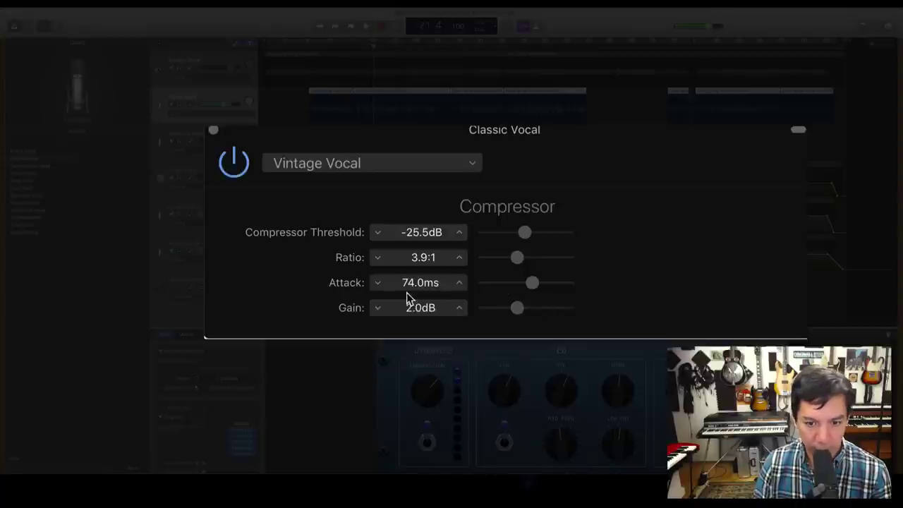
Set the Compressor's gain to -1.0 dB and compare the vocal again with the effect bypassed and enabled.
{"action": "left_click", "coordinate": [377, 309]}
{"action": "left_click", "coordinate": [377, 308]}
{"action": "left_click", "coordinate": [377, 308]}
{"action": "key", "text": "space"}
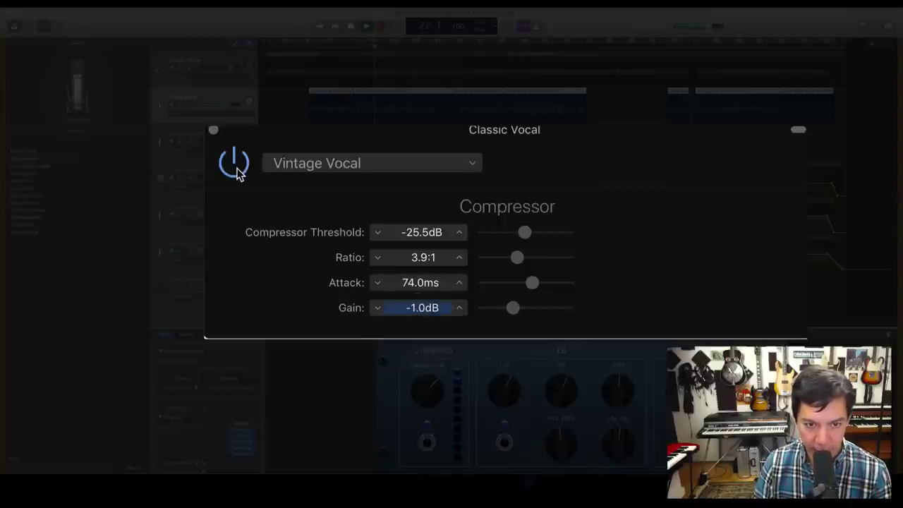
{"action": "left_click", "coordinate": [237, 172]}
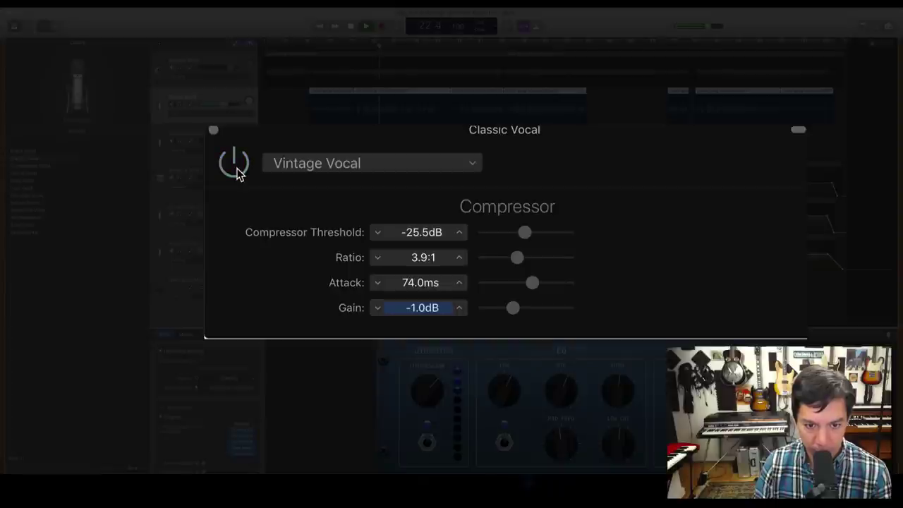
{"action": "left_click", "coordinate": [237, 173]}
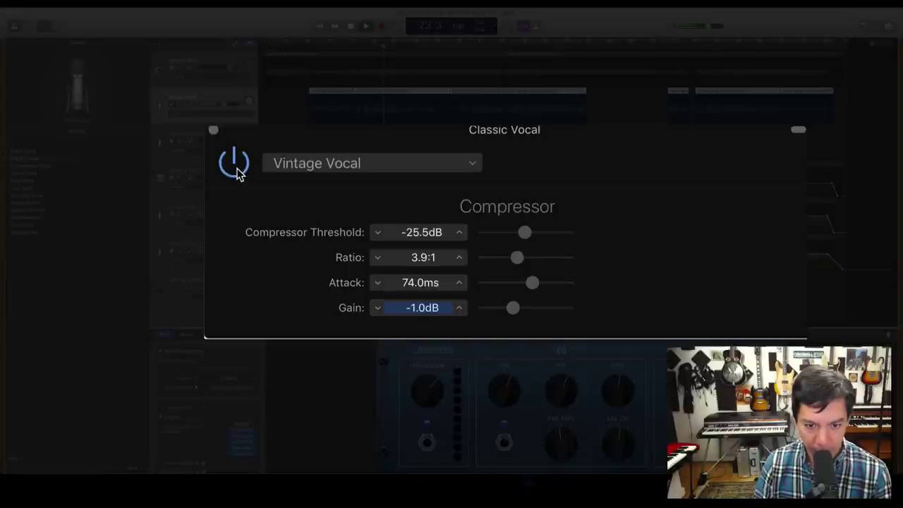
Set the Compressor's gain to -3.0 dB, compare the vocal with the effect bypassed and enabled, and stop playback.
{"action": "left_click", "coordinate": [377, 307]}
{"action": "left_click", "coordinate": [229, 161]}
{"action": "left_click", "coordinate": [378, 307]}
{"action": "left_click", "coordinate": [239, 167]}
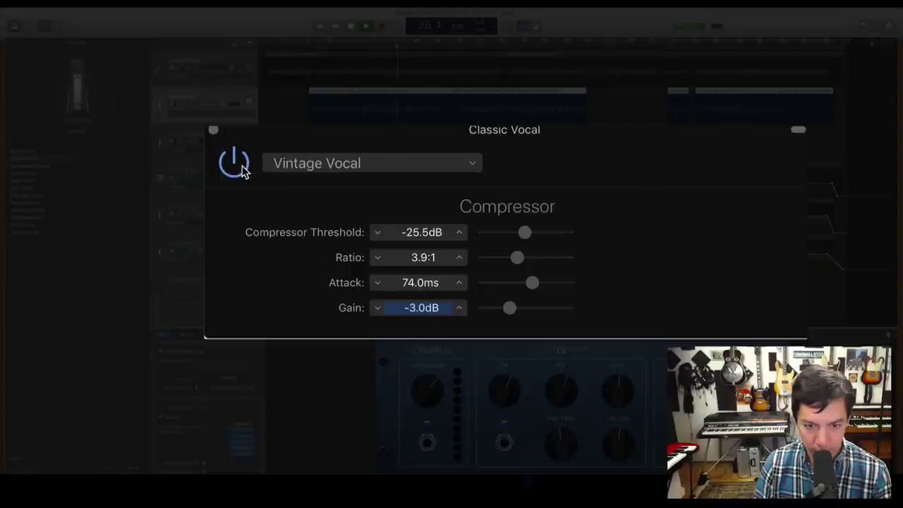
{"action": "left_click", "coordinate": [240, 169]}
{"action": "left_click", "coordinate": [240, 169]}
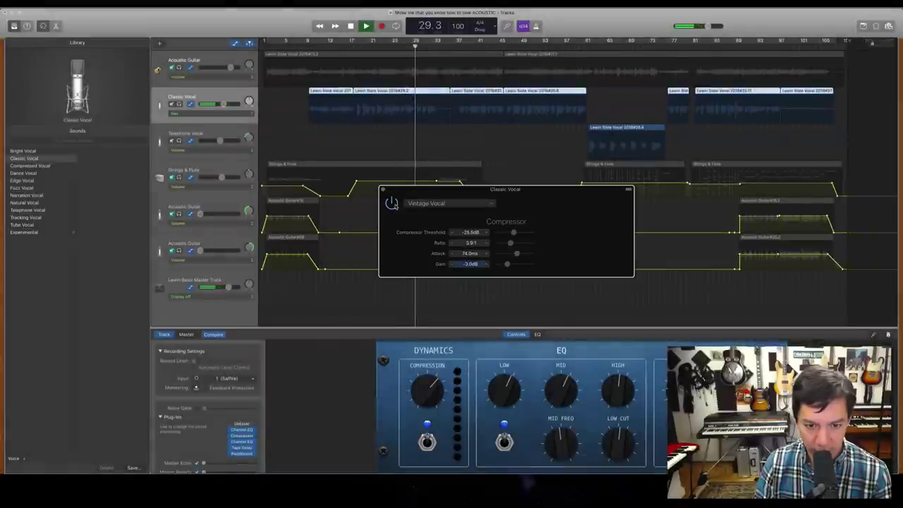
{"action": "key", "text": "space"}
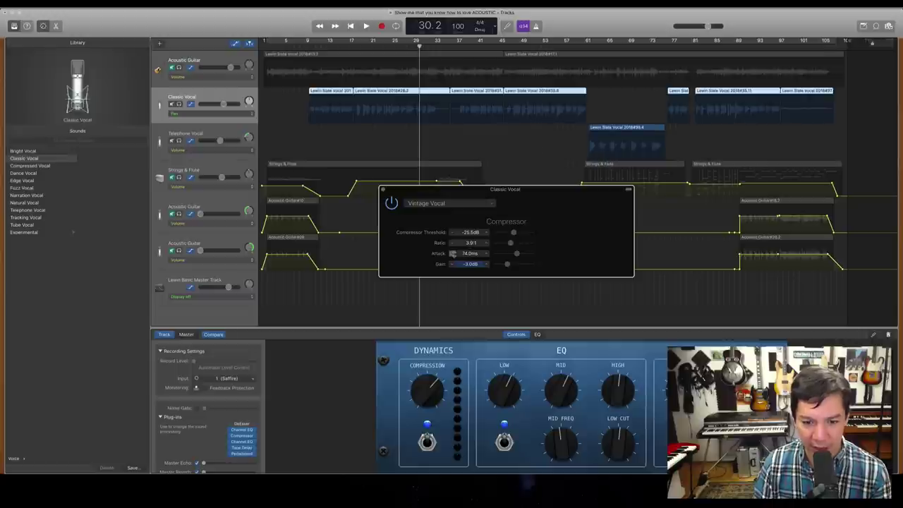
Shorten the Compressor's attack to 44.0 ms while listening to the vocal, and close the effect window.
{"action": "key", "text": "space"}
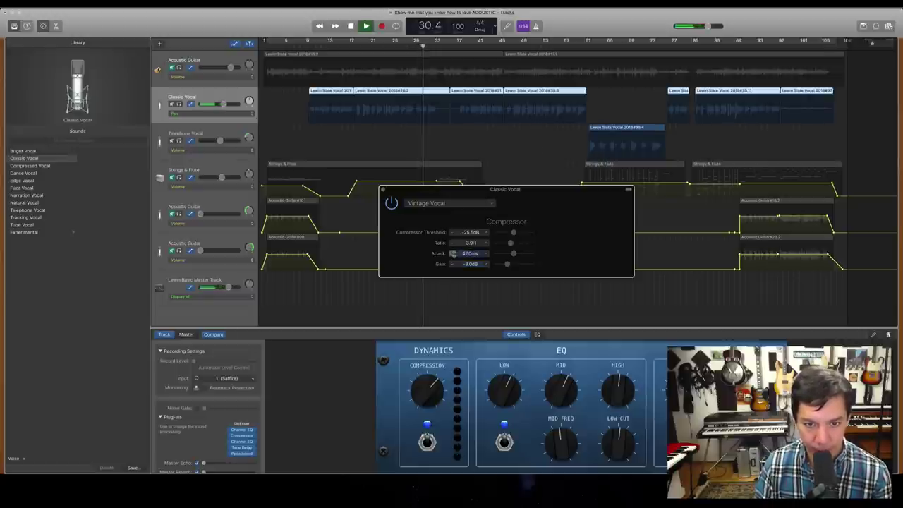
{"action": "scroll", "coordinate": [452, 253], "scroll_direction": "down", "scroll_amount": 3}
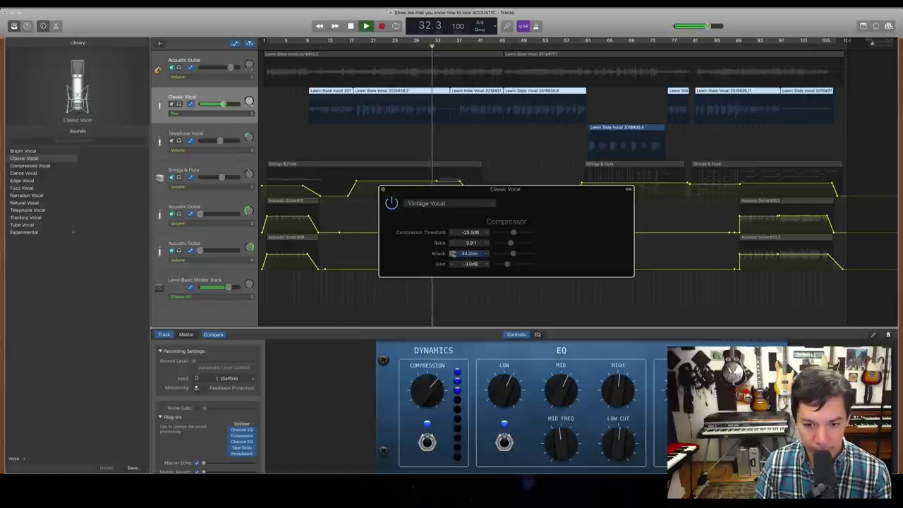
{"action": "key", "text": "space"}
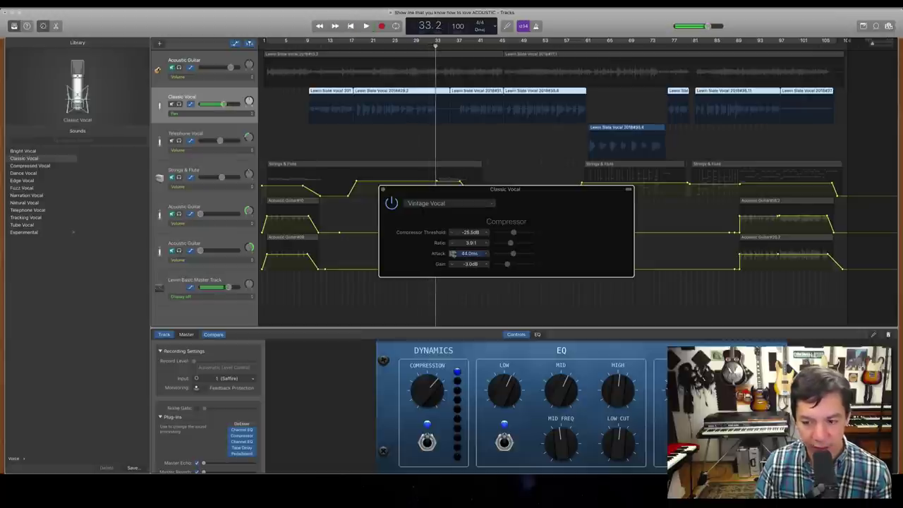
{"action": "left_click", "coordinate": [382, 189]}
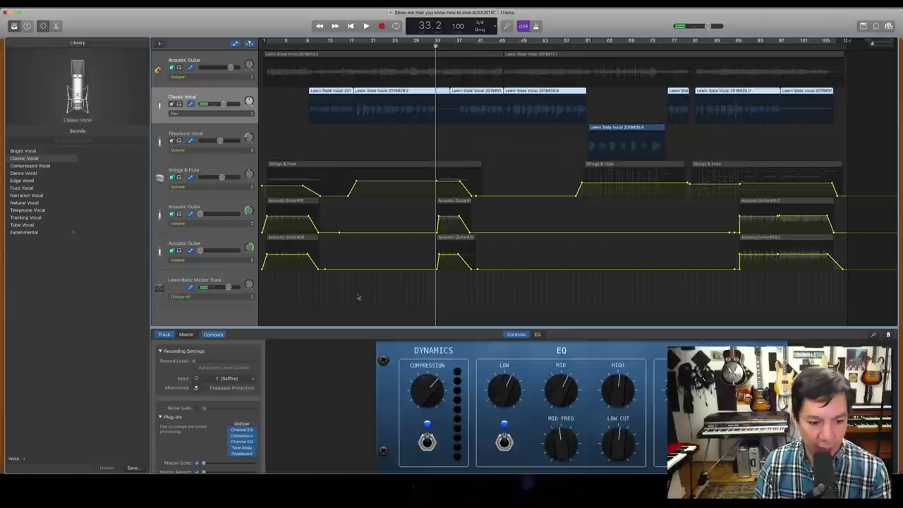
Open the vocal's second Channel EQ, placed after the Compressor, and enable its Analyzer.
{"action": "left_click_drag", "start_coordinate": [242, 436], "coordinate": [242, 445]}
{"action": "left_click", "coordinate": [242, 442]}
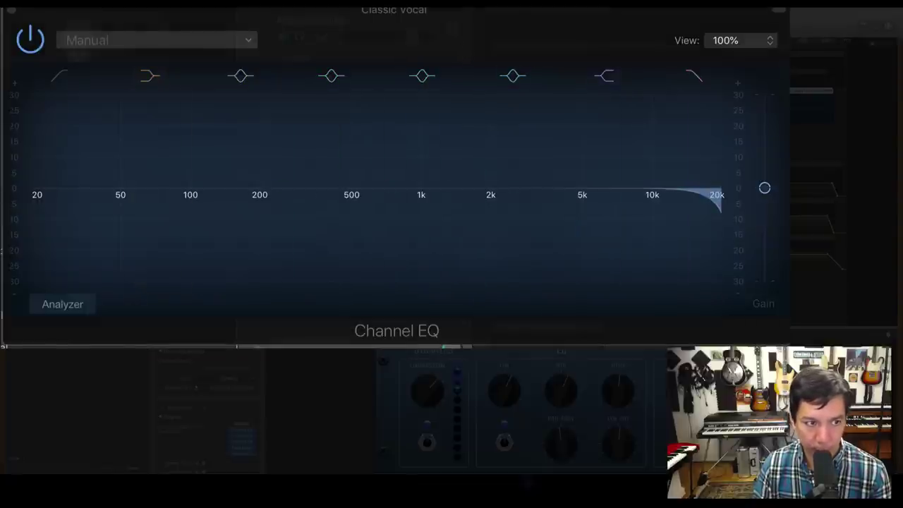
{"action": "left_click", "coordinate": [61, 311]}
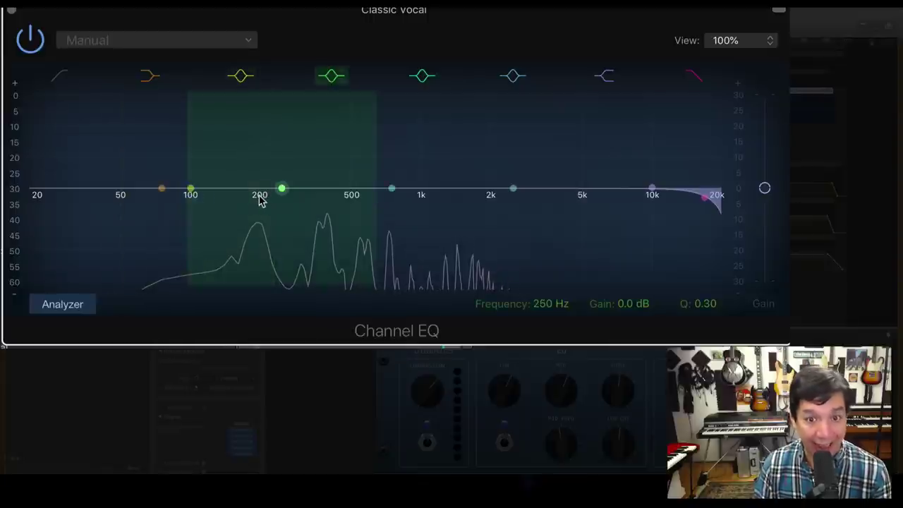
Cut the vocal by 3.0 dB at 198 Hz with Q 3.40 and by 2.5 dB at 385 Hz with Q 5.90.
{"action": "left_click_drag", "start_coordinate": [282, 195], "coordinate": [332, 195]}
{"action": "left_click_drag", "start_coordinate": [191, 192], "coordinate": [261, 201]}
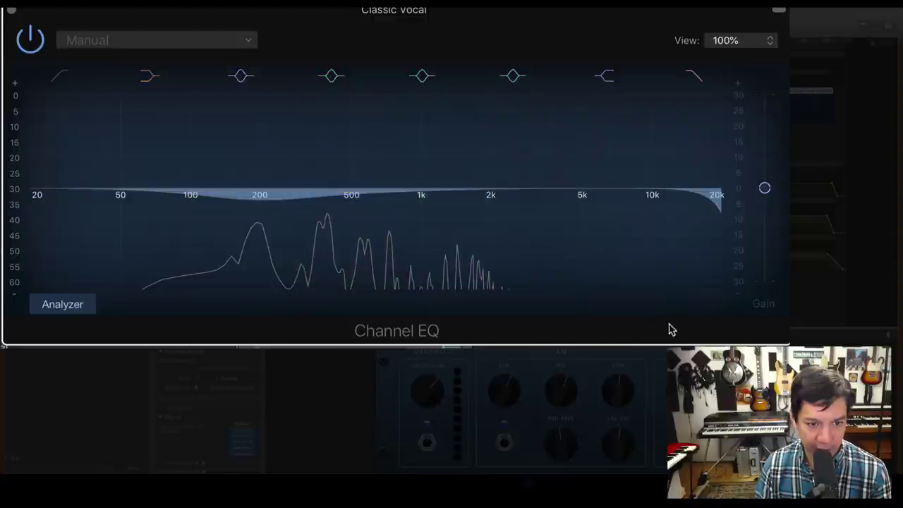
{"action": "left_click_drag", "start_coordinate": [705, 306], "coordinate": [706, 289]}
{"action": "scroll", "coordinate": [705, 306], "scroll_direction": "up", "scroll_amount": 10}
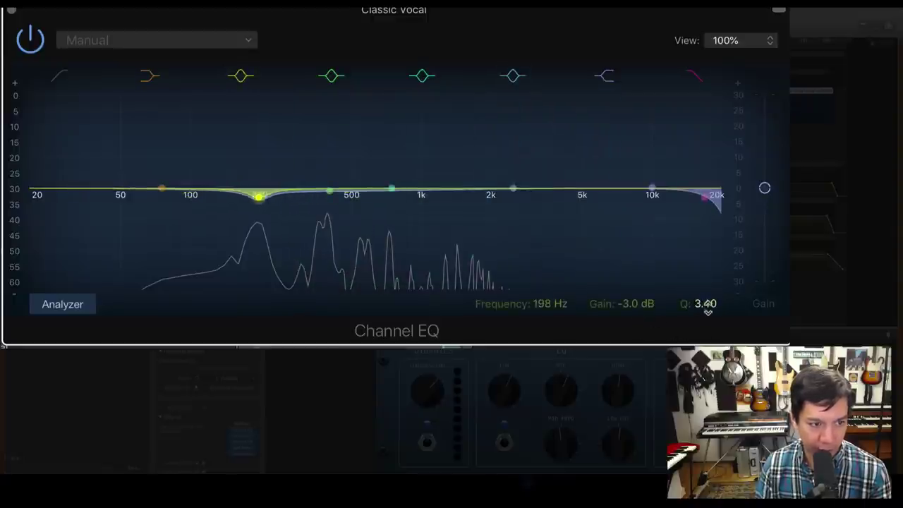
{"action": "left_click_drag", "start_coordinate": [328, 195], "coordinate": [327, 200]}
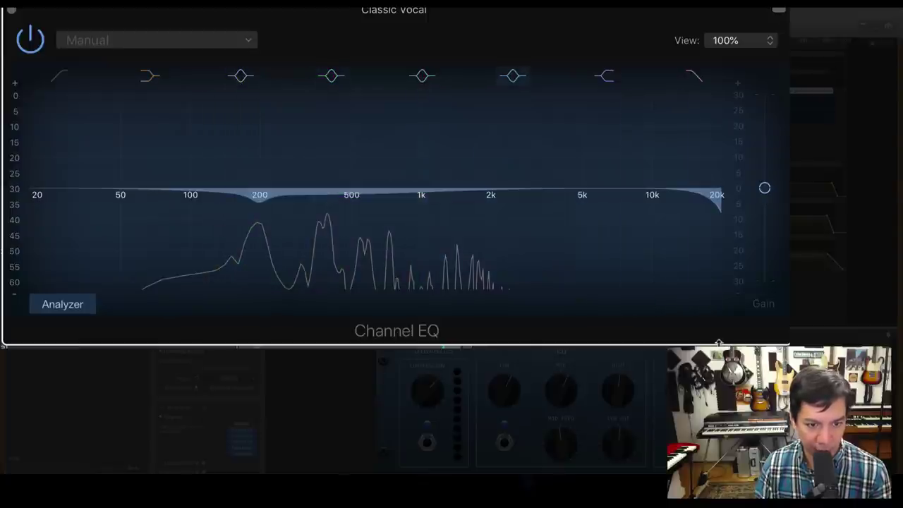
{"action": "scroll", "coordinate": [706, 306], "scroll_direction": "up", "scroll_amount": 12}
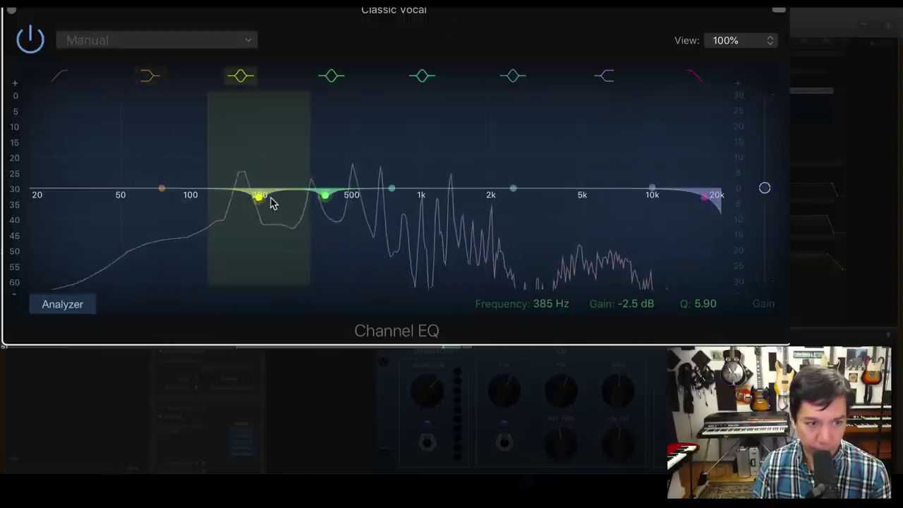
Lower the EQ's low shelf by about 3.5 dB at about 128 Hz and close the Channel EQ.
{"action": "mouse_move", "coordinate": [161, 191]}
{"action": "left_mouse_down"}
{"action": "mouse_move", "coordinate": [200, 207]}
{"action": "mouse_move", "coordinate": [200, 198]}
{"action": "mouse_move", "coordinate": [217, 201]}
{"action": "left_mouse_up"}
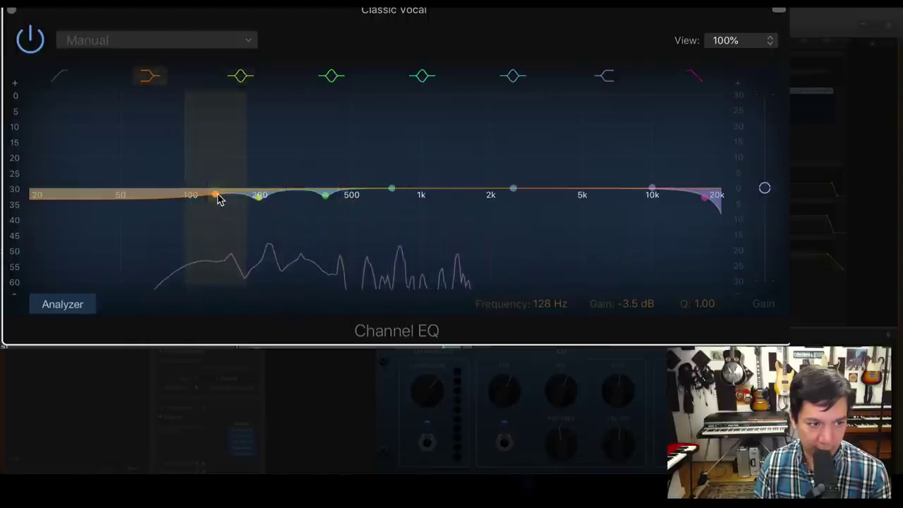
{"action": "left_click", "coordinate": [244, 432]}
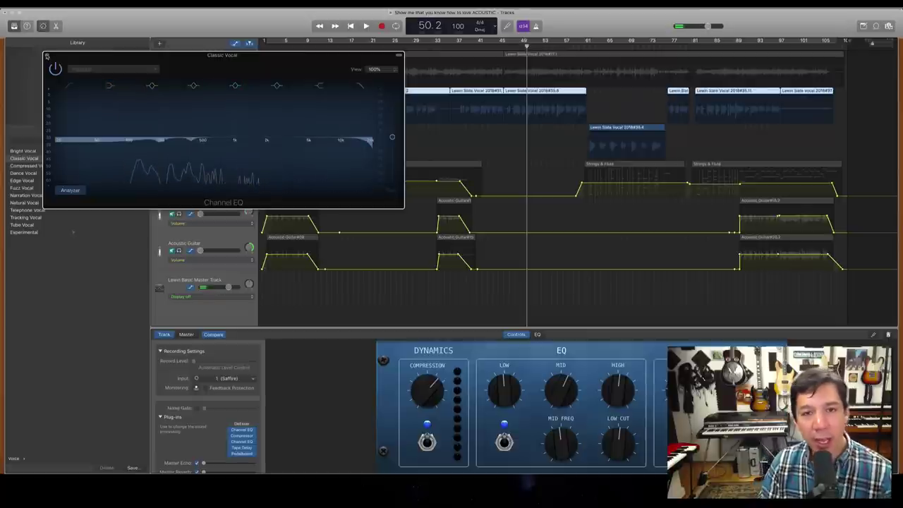
{"action": "left_click", "coordinate": [46, 55]}
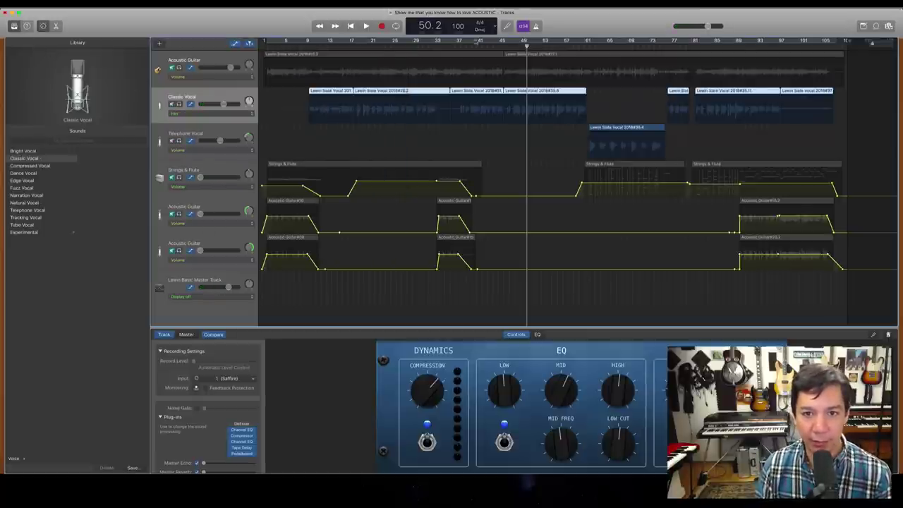
Unmute the main Acoustic Guitar track and set the Classic Vocal volume to about -1.5 dB while both play.
{"action": "left_click", "coordinate": [172, 69]}
{"action": "key", "text": "space"}
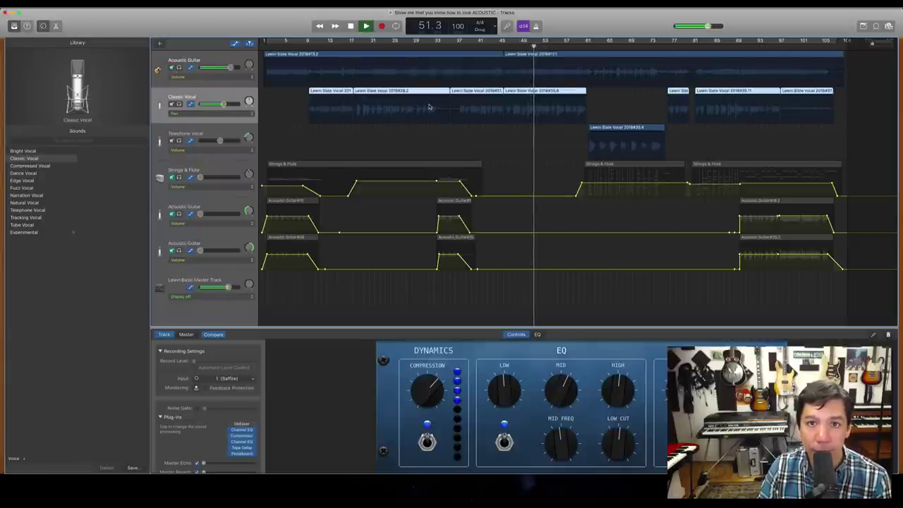
{"action": "left_click", "coordinate": [223, 104]}
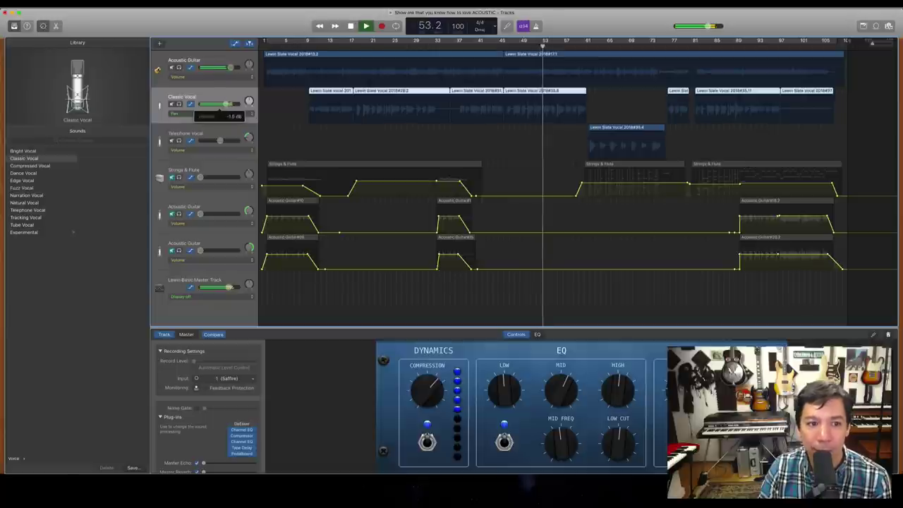
{"action": "key", "text": "space"}
{"action": "left_click", "coordinate": [242, 447]}
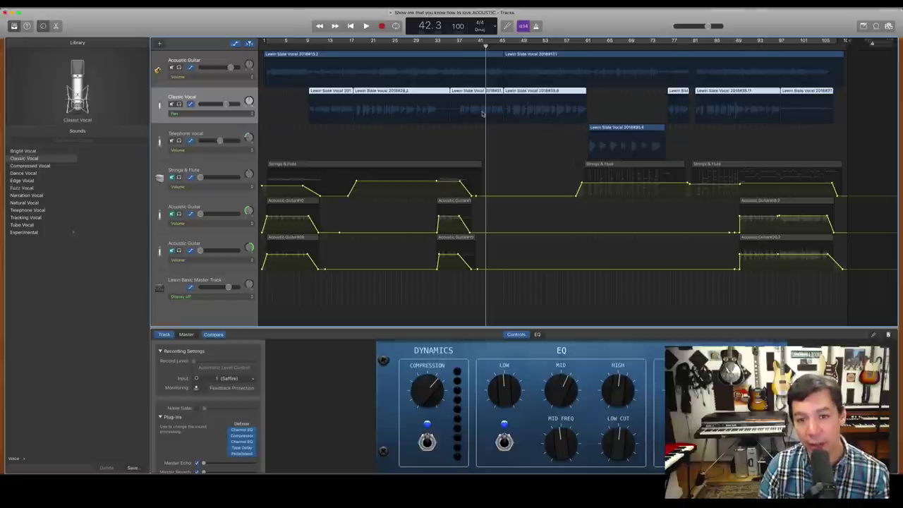
Pull the Classic Vocal volume all the way down, set the main Acoustic Guitar volume to 0 dB and play the guitar briefly.
{"action": "left_click_drag", "start_coordinate": [228, 103], "coordinate": [200, 104]}
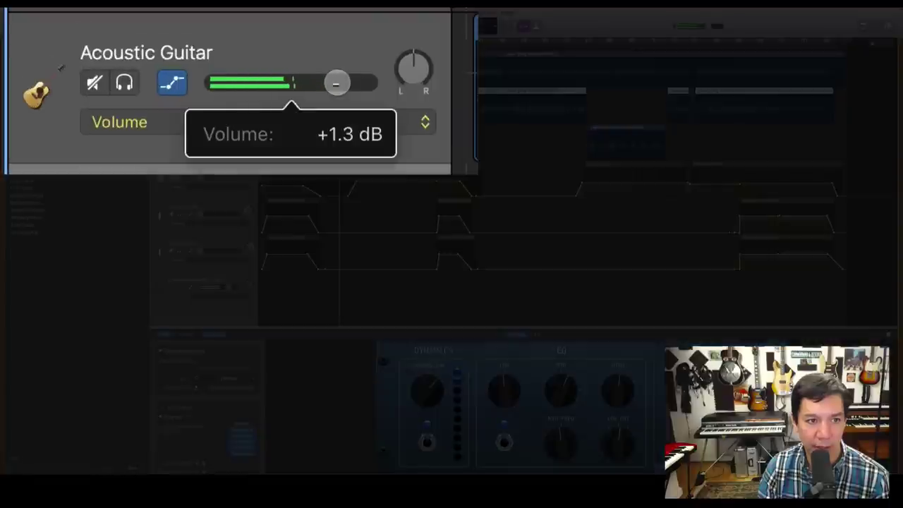
{"action": "double_click", "coordinate": [229, 67]}
{"action": "type", "text": "0-"}
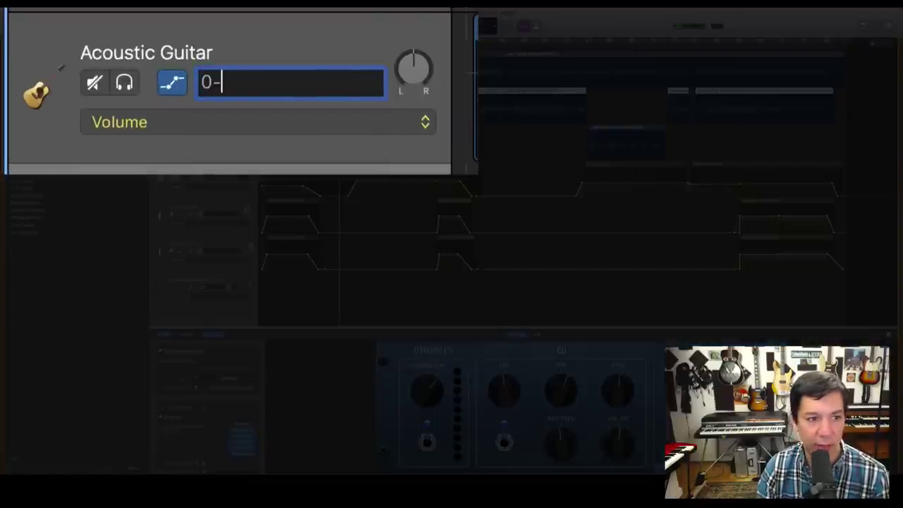
{"action": "key", "text": "Return"}
{"action": "key", "text": "space"}
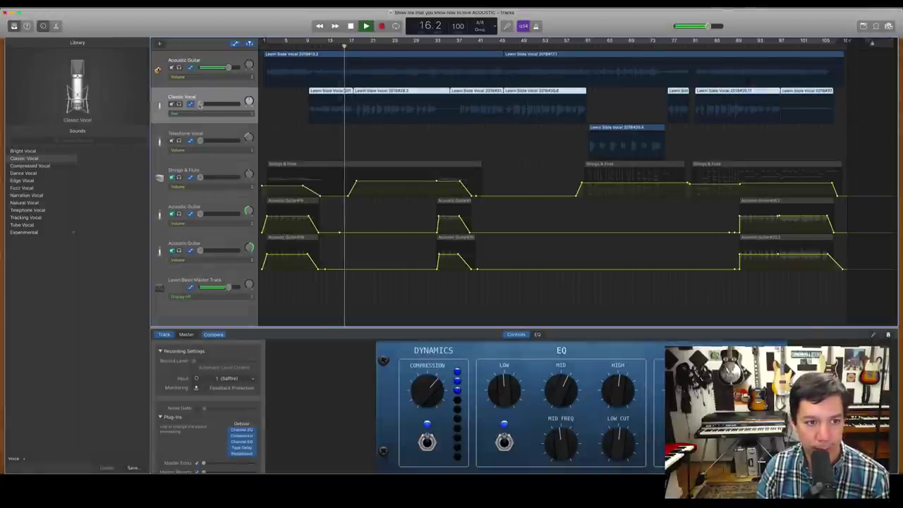
{"action": "key", "text": "space"}
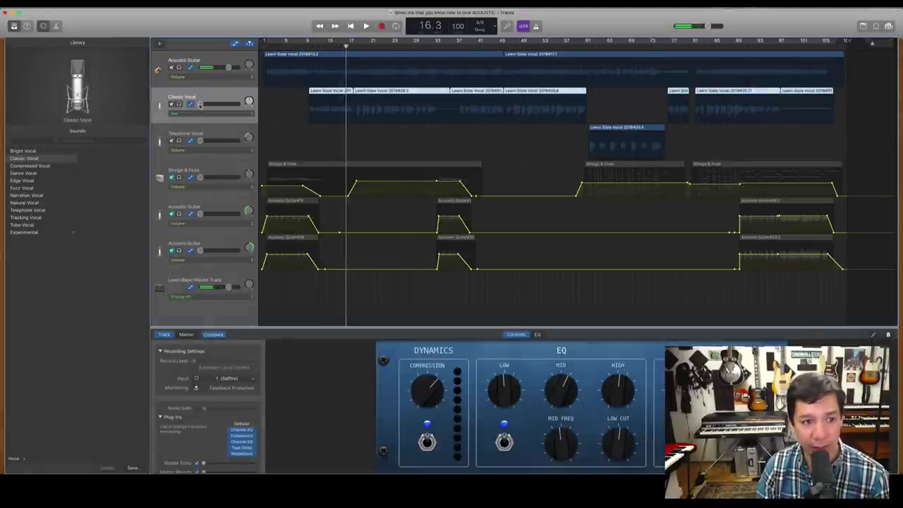
Raise the Classic Vocal volume from silence during playback until it balances with the guitar.
{"action": "key", "text": "space"}
{"action": "left_click_drag", "start_coordinate": [200, 104], "coordinate": [219, 105]}
{"action": "key", "text": "space"}
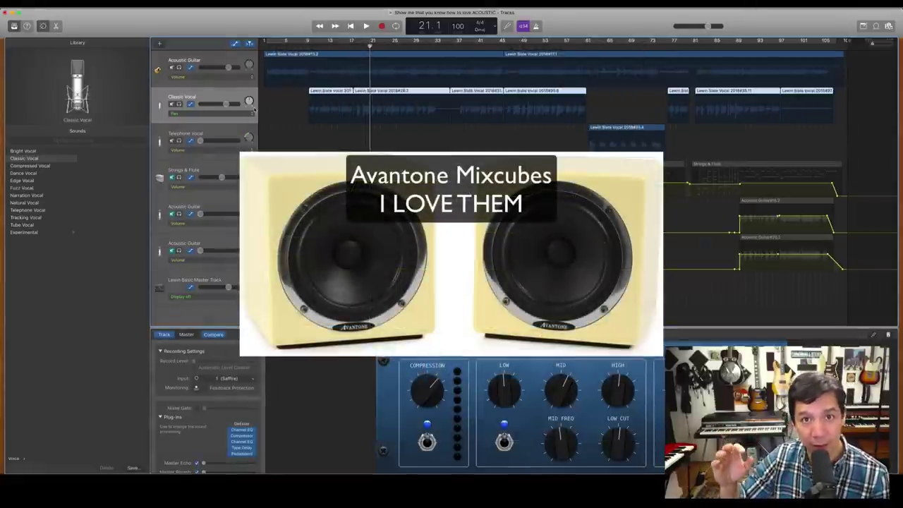
Play the guitar and vocal from bar 21 in short passages to check their balance.
{"action": "key", "text": "space"}
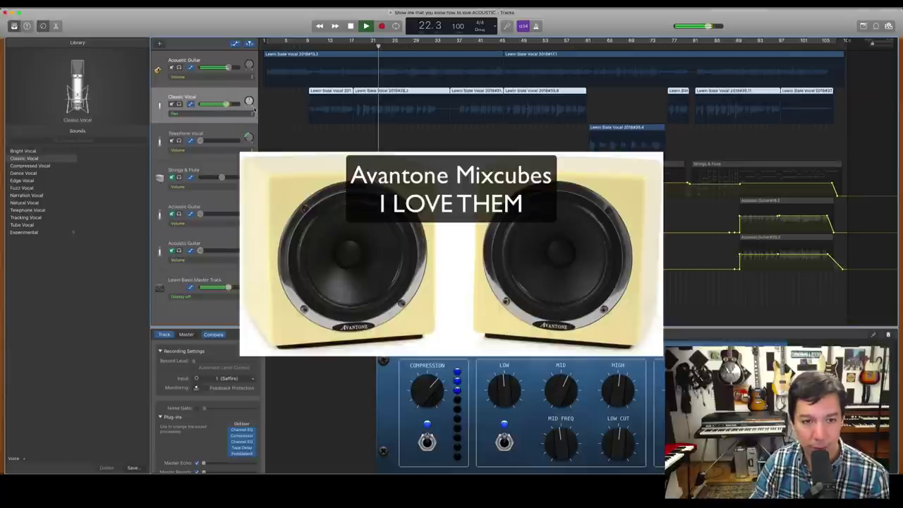
{"action": "mouse_move", "coordinate": [225, 106]}
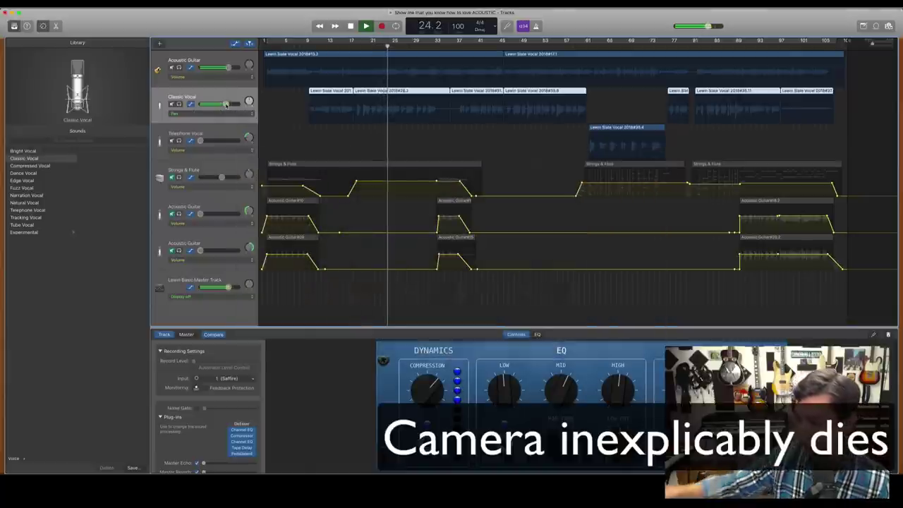
{"action": "key", "text": "space"}
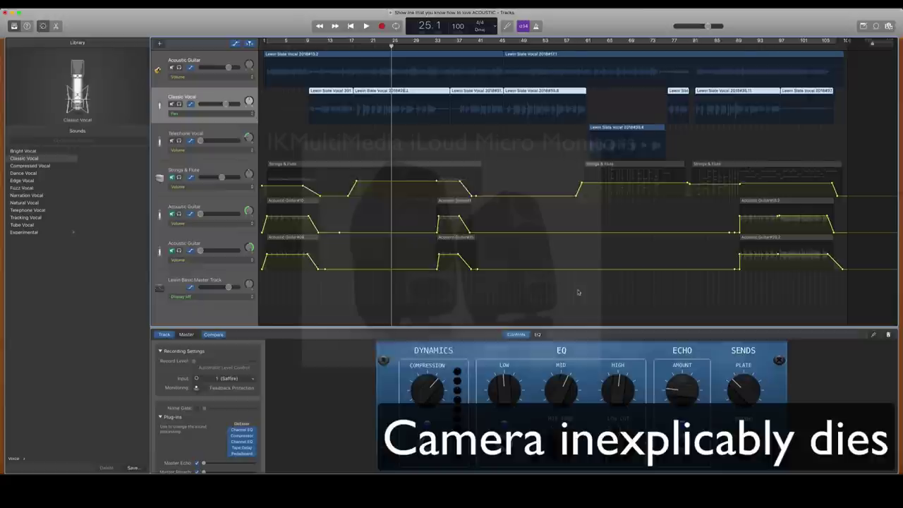
{"action": "key", "text": "space"}
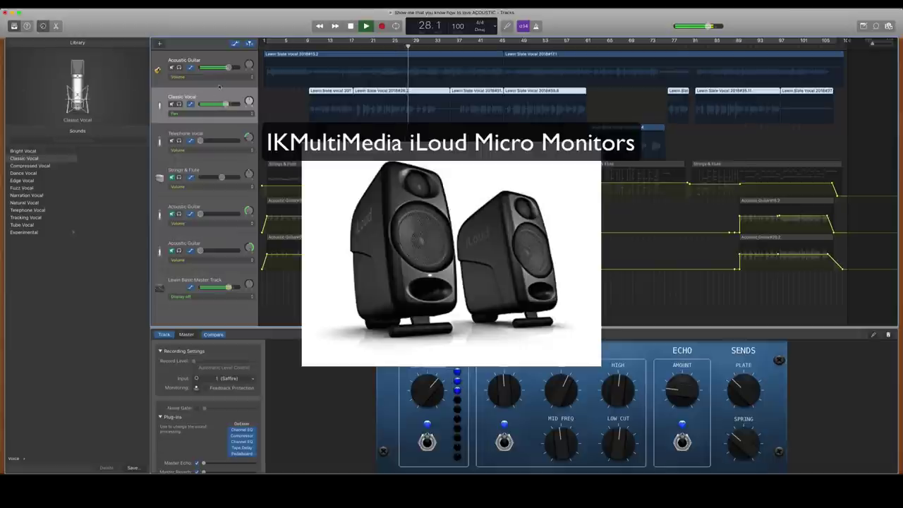
{"action": "key", "text": "space"}
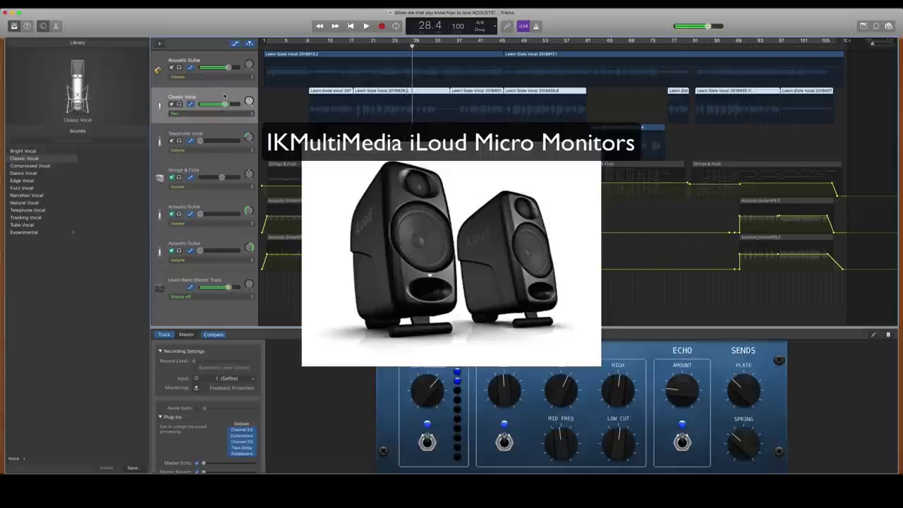
Open the vocal's Tape Delay and reduce its wet level to 7%.
{"action": "left_click", "coordinate": [246, 448]}
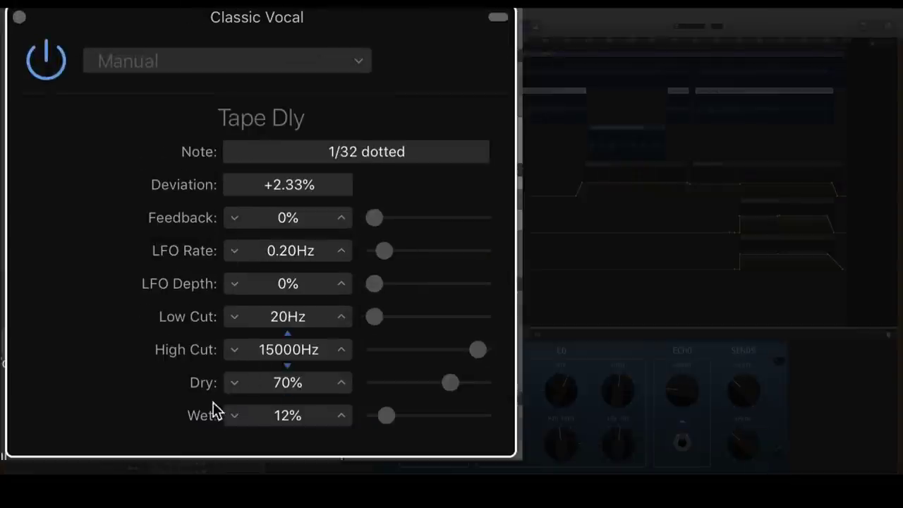
{"action": "left_click_drag", "start_coordinate": [231, 416], "coordinate": [231, 417]}
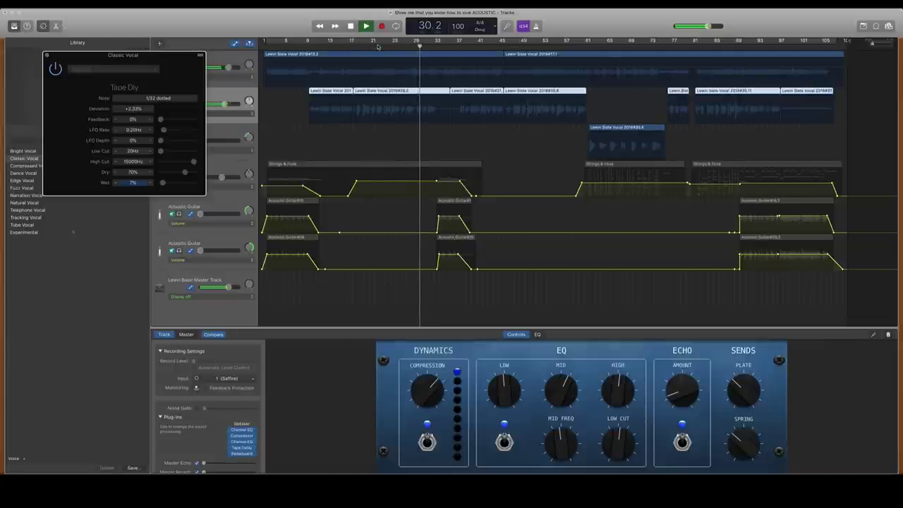
Fine-tune the Classic Vocal and main Acoustic Guitar volumes against each other while the song plays.
{"action": "mouse_move", "coordinate": [222, 110]}
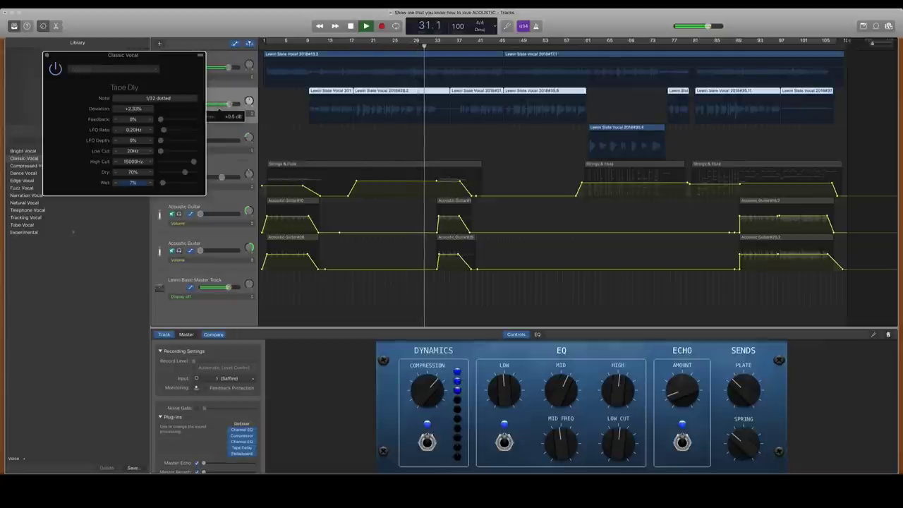
{"action": "left_click", "coordinate": [221, 110]}
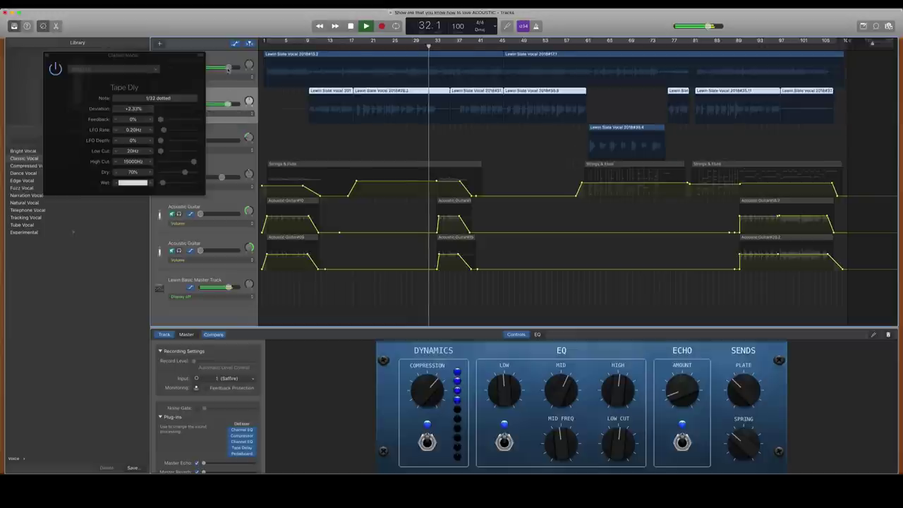
{"action": "mouse_move", "coordinate": [220, 70]}
{"action": "left_click_drag", "start_coordinate": [230, 67], "coordinate": [226, 67]}
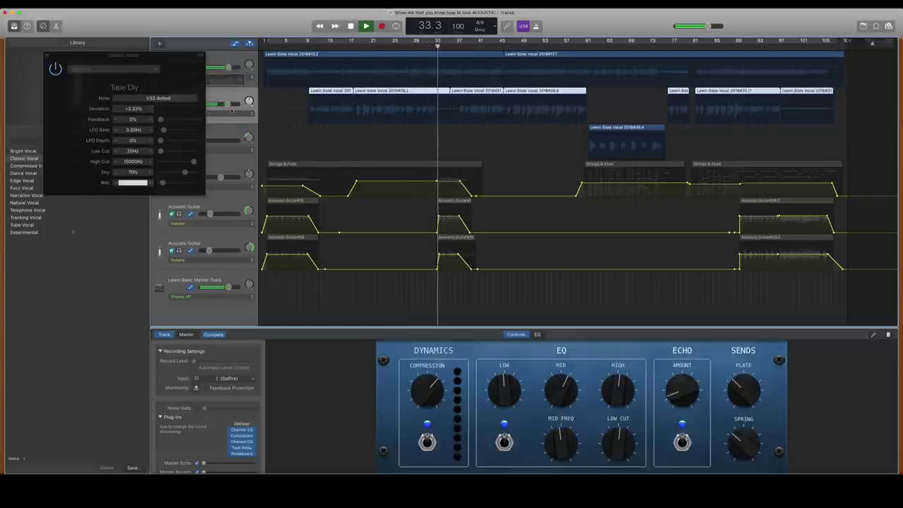
{"action": "left_click_drag", "start_coordinate": [227, 103], "coordinate": [224, 105]}
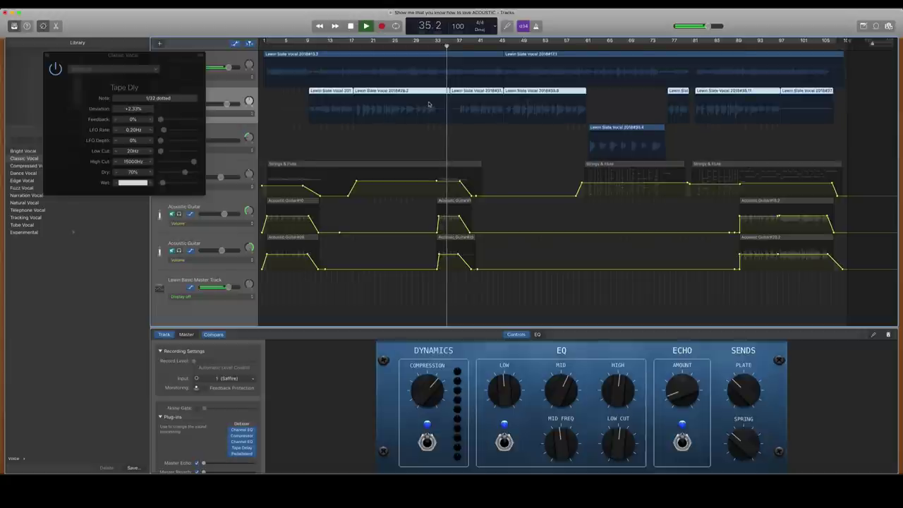
Play the guitar and vocal once more from bar 21, and close the vocal's Tape Delay.
{"action": "key", "text": "space"}
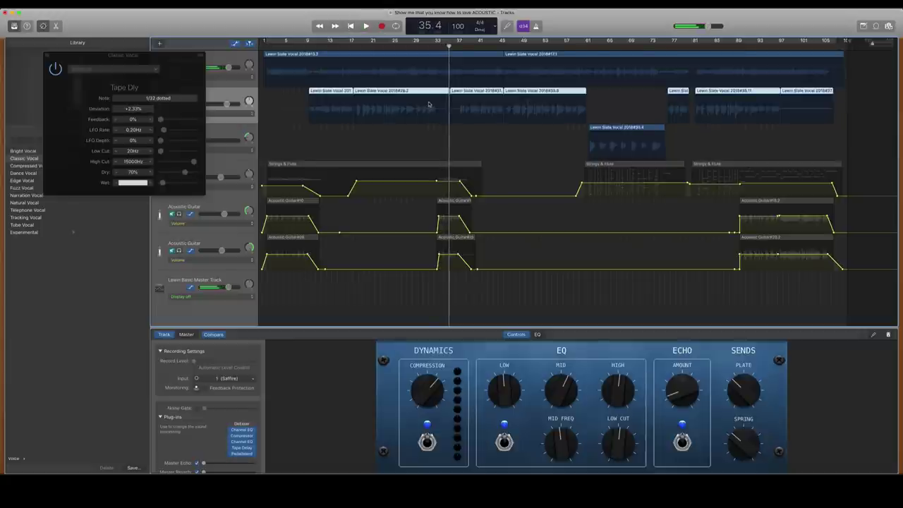
{"action": "left_click", "coordinate": [368, 46]}
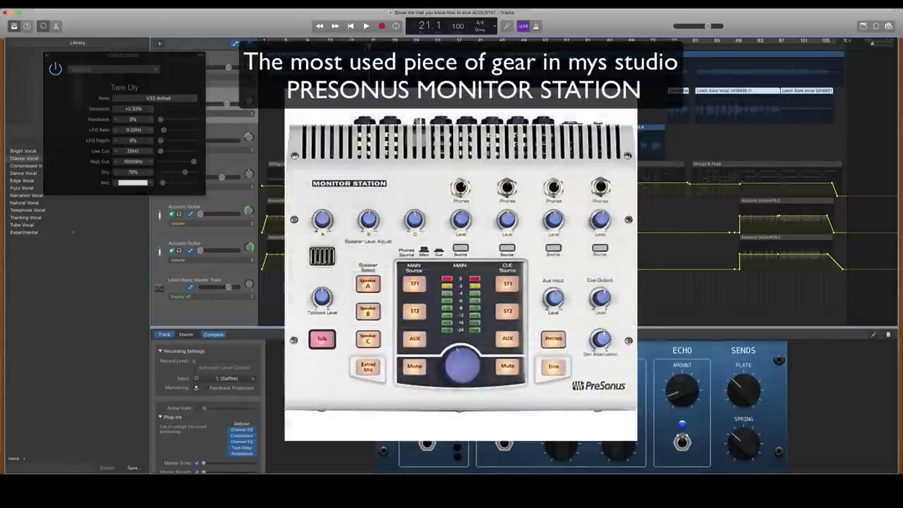
{"action": "key", "text": "space"}
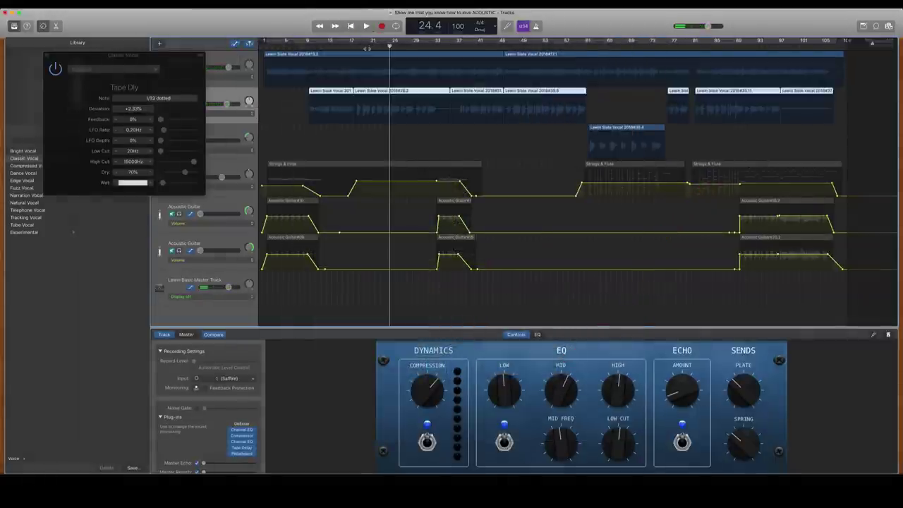
{"action": "left_click", "coordinate": [46, 56]}
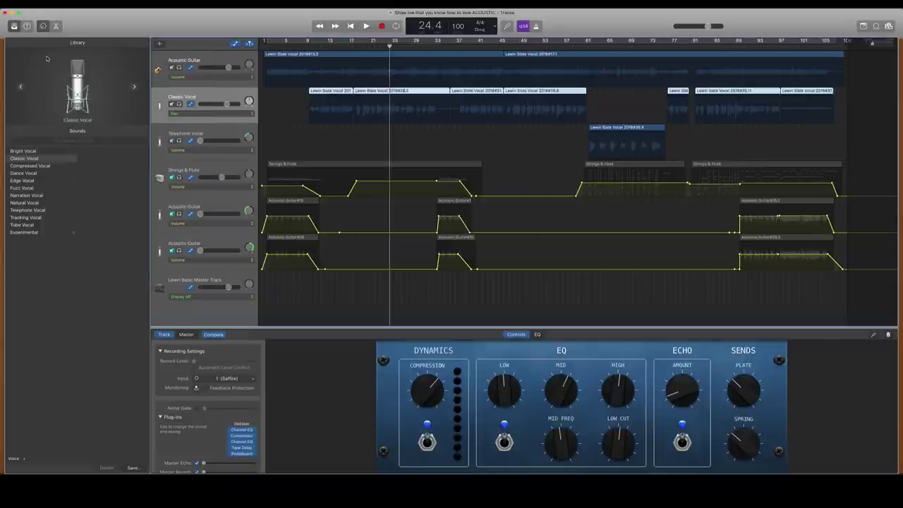
Adjust the high-frequency bands of the main Acoustic Guitar's Channel EQ that sits after the compressor.
{"action": "key", "text": "space"}
{"action": "key", "text": "Up"}
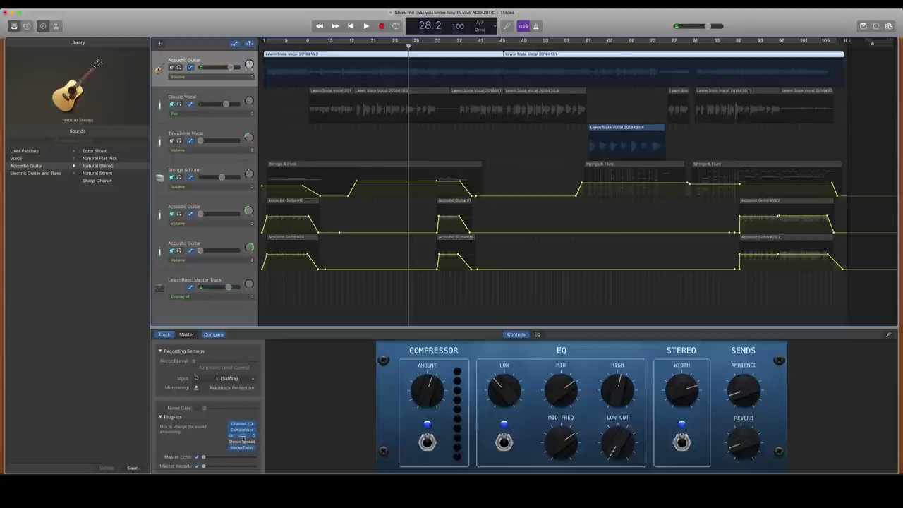
{"action": "left_click", "coordinate": [242, 436]}
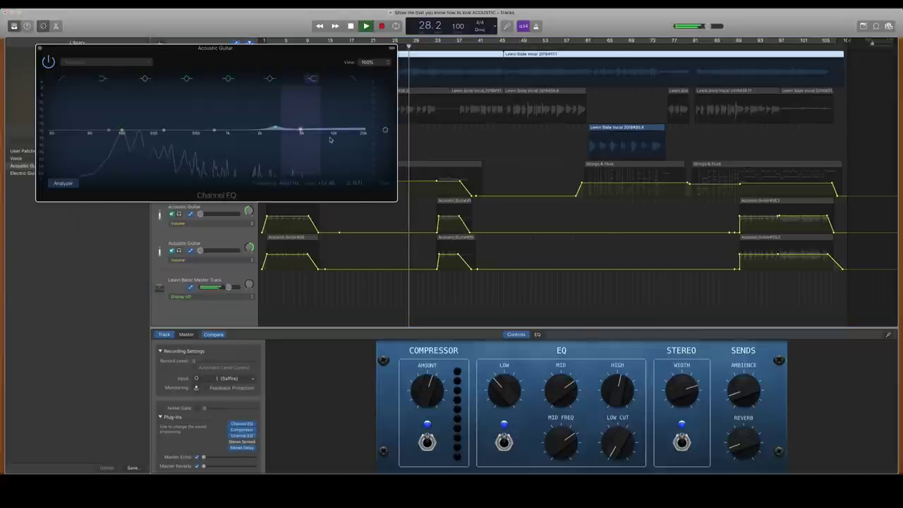
{"action": "mouse_move", "coordinate": [270, 129]}
{"action": "left_mouse_down"}
{"action": "mouse_move", "coordinate": [299, 129]}
{"action": "mouse_move", "coordinate": [284, 123]}
{"action": "left_mouse_up"}
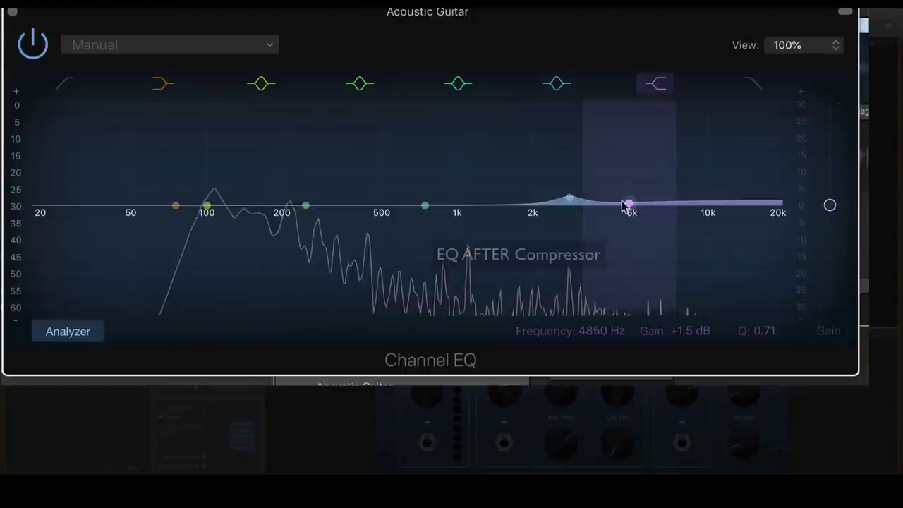
{"action": "left_click_drag", "start_coordinate": [591, 192], "coordinate": [564, 203]}
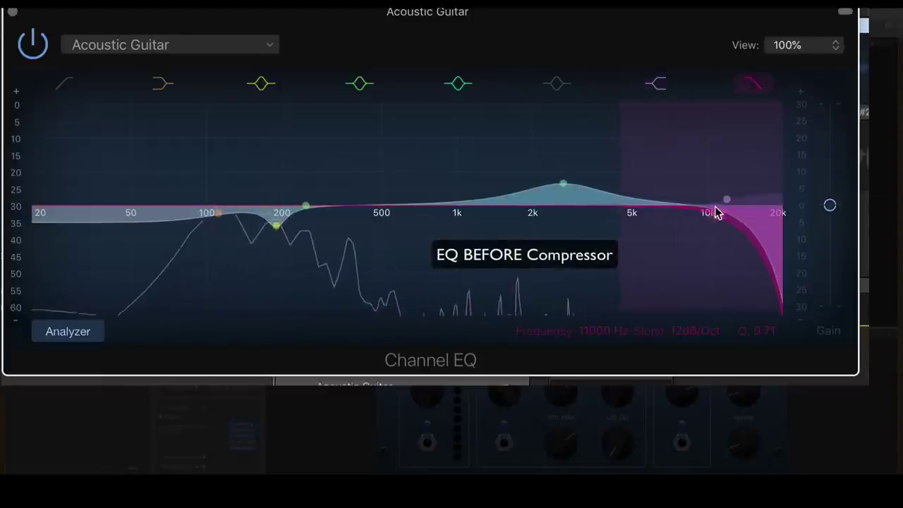
Reshape the guitar's Channel EQ before the compressor into a broad treble boost with the extreme highs rolled off, and stop playback.
{"action": "left_click_drag", "start_coordinate": [725, 200], "coordinate": [643, 199]}
{"action": "mouse_move", "coordinate": [564, 185]}
{"action": "left_mouse_down"}
{"action": "mouse_move", "coordinate": [557, 199]}
{"action": "mouse_move", "coordinate": [569, 191]}
{"action": "left_mouse_up"}
{"action": "left_click_drag", "start_coordinate": [638, 201], "coordinate": [608, 191]}
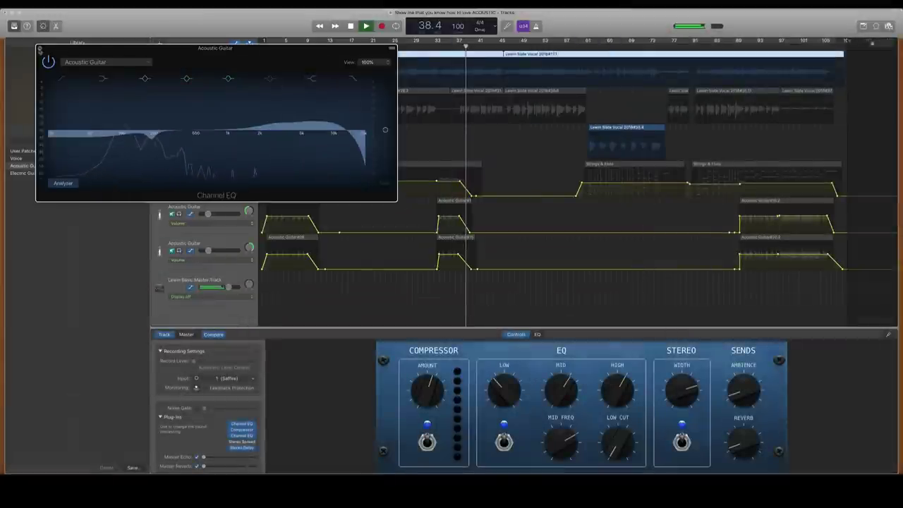
{"action": "left_click", "coordinate": [39, 50]}
{"action": "key", "text": "space"}
Unmute the Classic Vocal and fine-tune its volume against the main Acoustic Guitar during playback.
{"action": "left_click", "coordinate": [318, 91]}
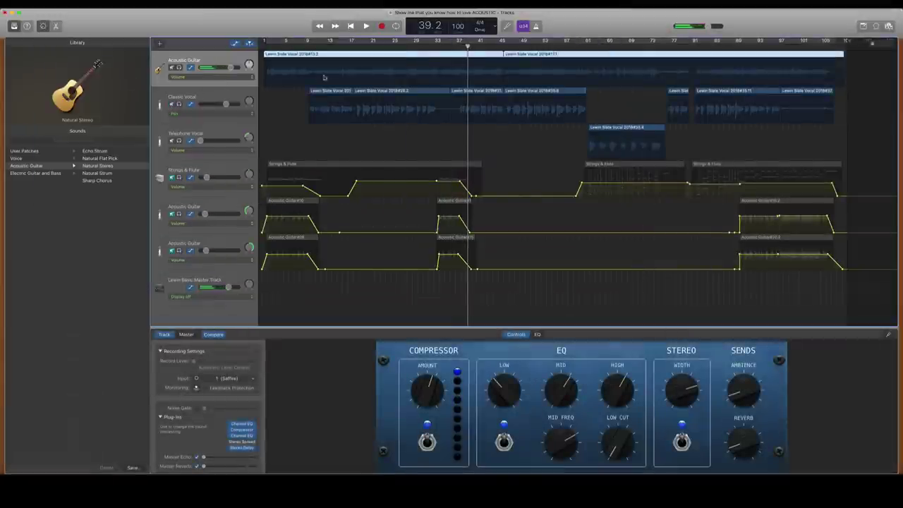
{"action": "left_click", "coordinate": [363, 47]}
{"action": "key", "text": "space"}
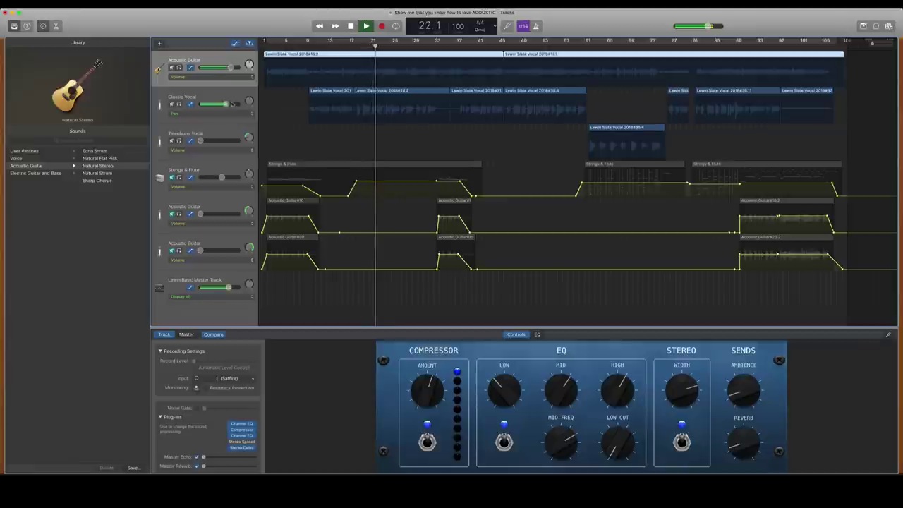
{"action": "mouse_move", "coordinate": [224, 106]}
{"action": "left_click_drag", "start_coordinate": [219, 107], "coordinate": [219, 108]}
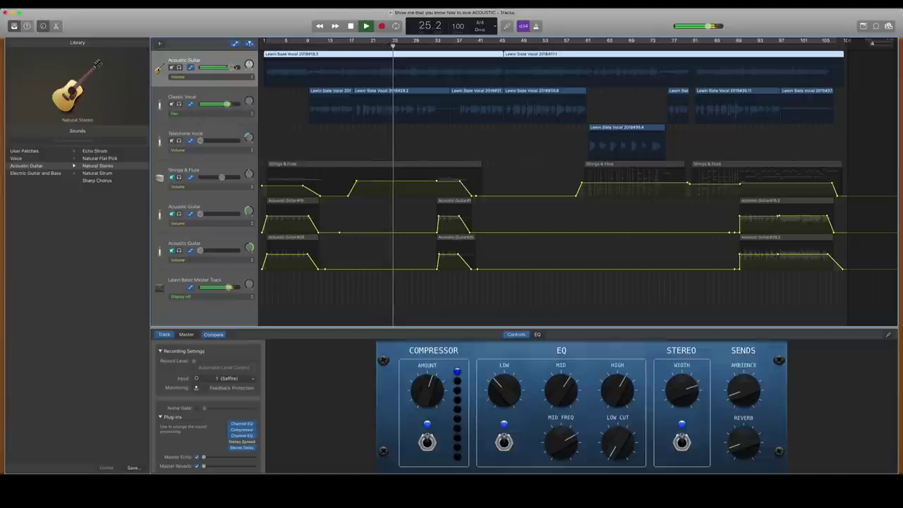
{"action": "mouse_move", "coordinate": [230, 67]}
{"action": "key", "text": "space"}
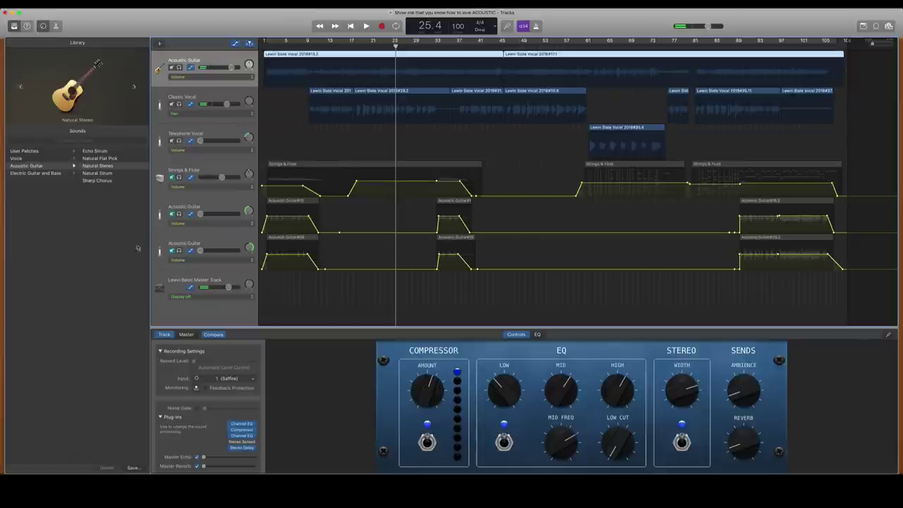
Apply the factory Ballad patch to the master track.
{"action": "left_click", "coordinate": [187, 334]}
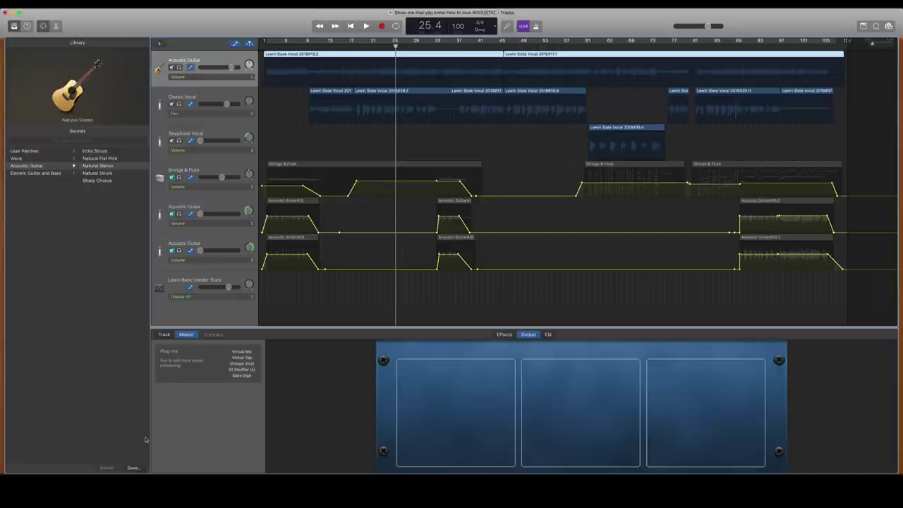
{"action": "left_click", "coordinate": [204, 288]}
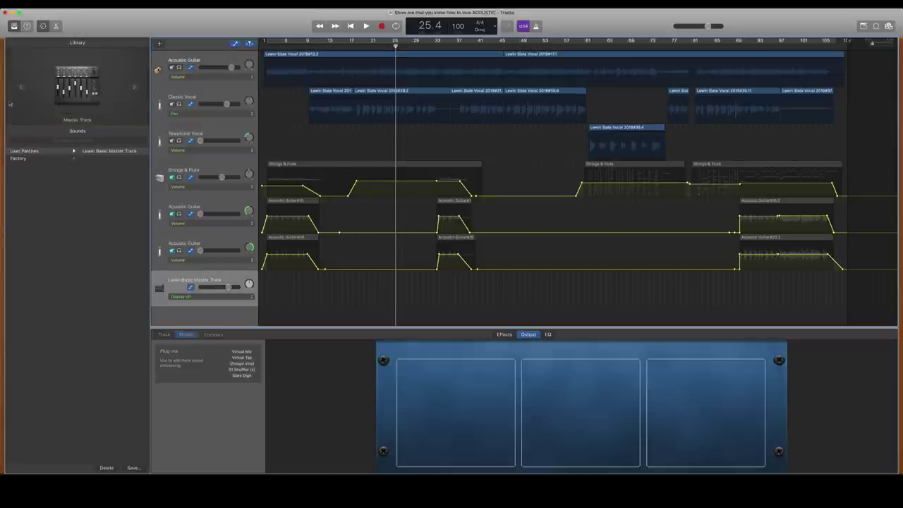
{"action": "left_click", "coordinate": [21, 159]}
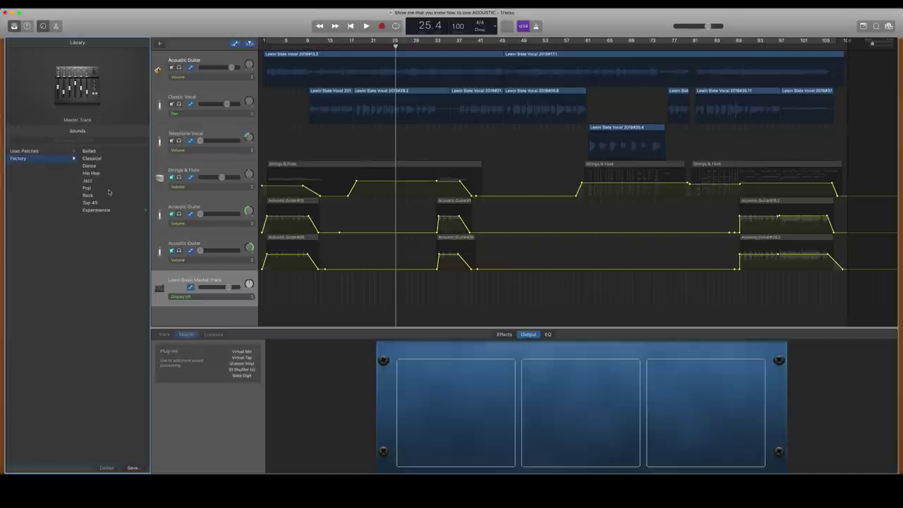
{"action": "left_click", "coordinate": [94, 152]}
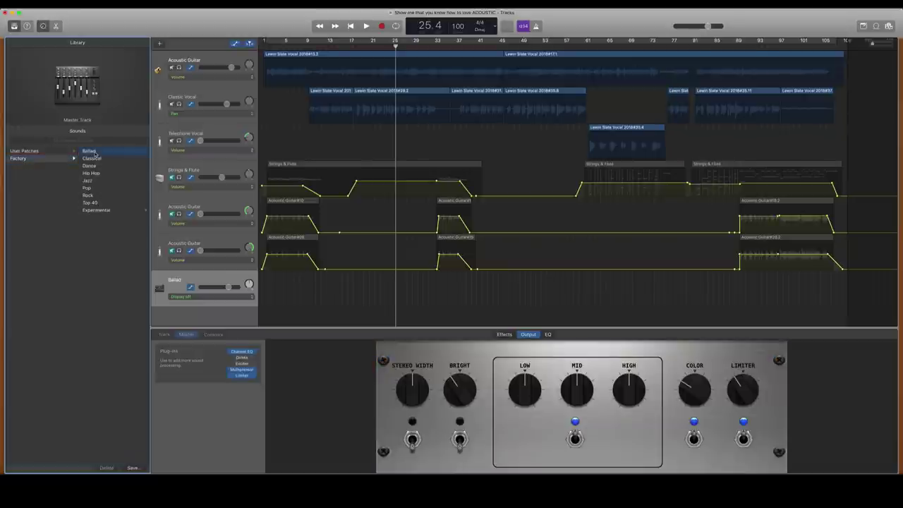
During playback, set the master Multipressor's Master Gain to -8.0 and compare the mix with the effect bypassed and active.
{"action": "left_click", "coordinate": [366, 26]}
{"action": "left_click", "coordinate": [374, 41]}
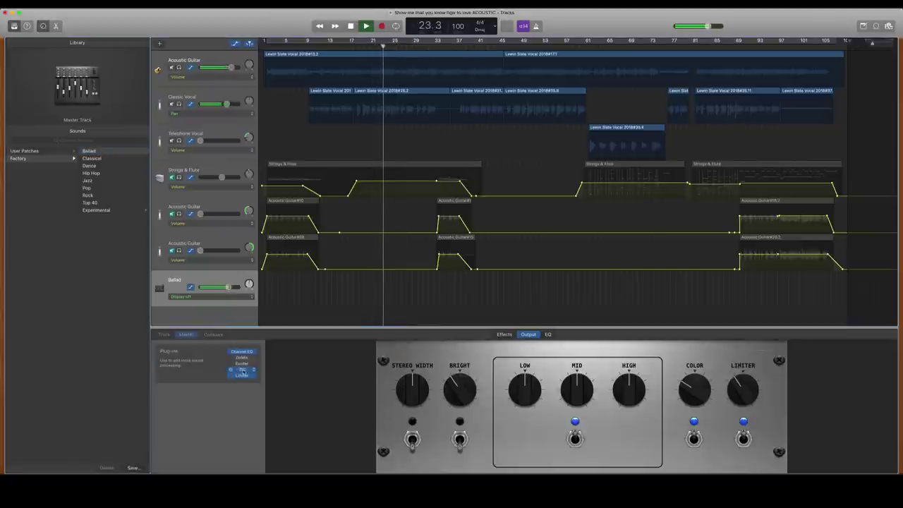
{"action": "left_click", "coordinate": [243, 372]}
{"action": "left_click", "coordinate": [39, 54]}
{"action": "left_click", "coordinate": [39, 55]}
{"action": "left_click_drag", "start_coordinate": [273, 129], "coordinate": [275, 134]}
{"action": "left_click", "coordinate": [39, 54]}
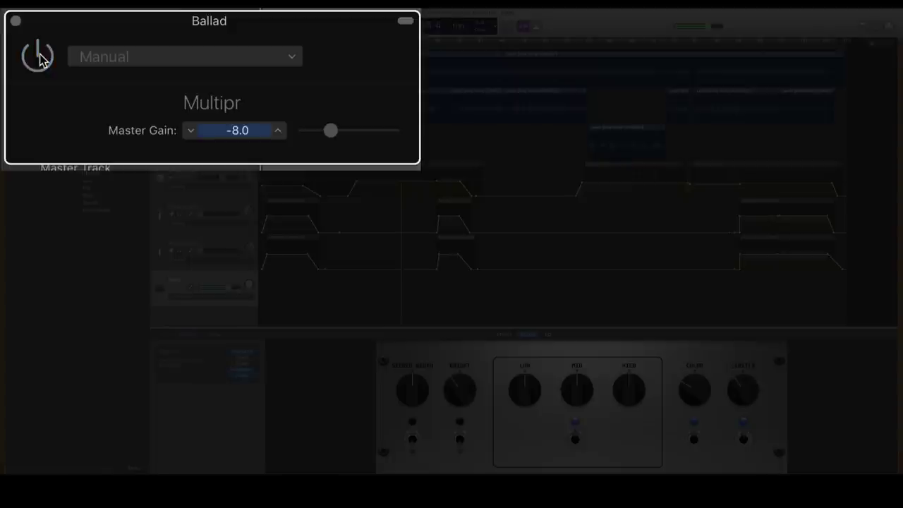
{"action": "left_click", "coordinate": [39, 56]}
Refine the Multipressor's Master Gain to -6.0, switching its bypass to match the loudness.
{"action": "mouse_move", "coordinate": [330, 136]}
{"action": "left_mouse_down"}
{"action": "mouse_move", "coordinate": [346, 137]}
{"action": "mouse_move", "coordinate": [329, 138]}
{"action": "left_mouse_up"}
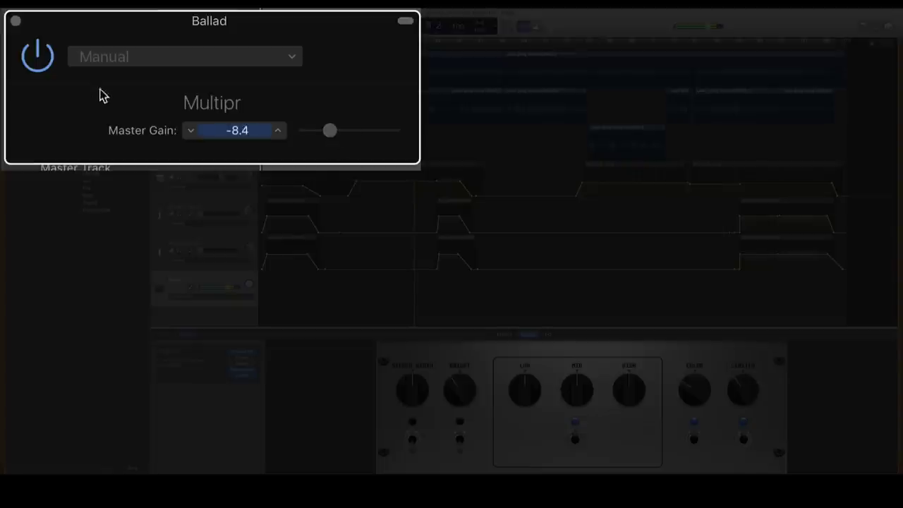
{"action": "left_click", "coordinate": [39, 57]}
{"action": "left_click", "coordinate": [46, 60]}
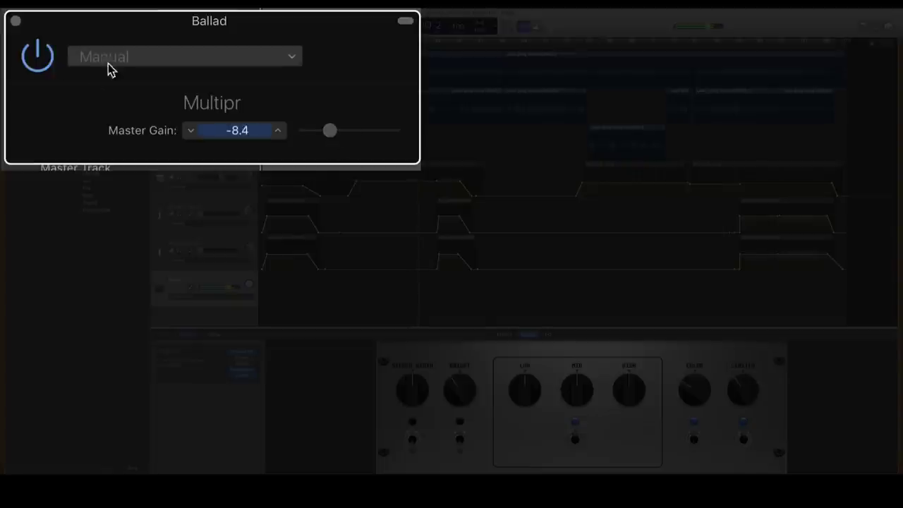
{"action": "left_click_drag", "start_coordinate": [333, 134], "coordinate": [335, 135]}
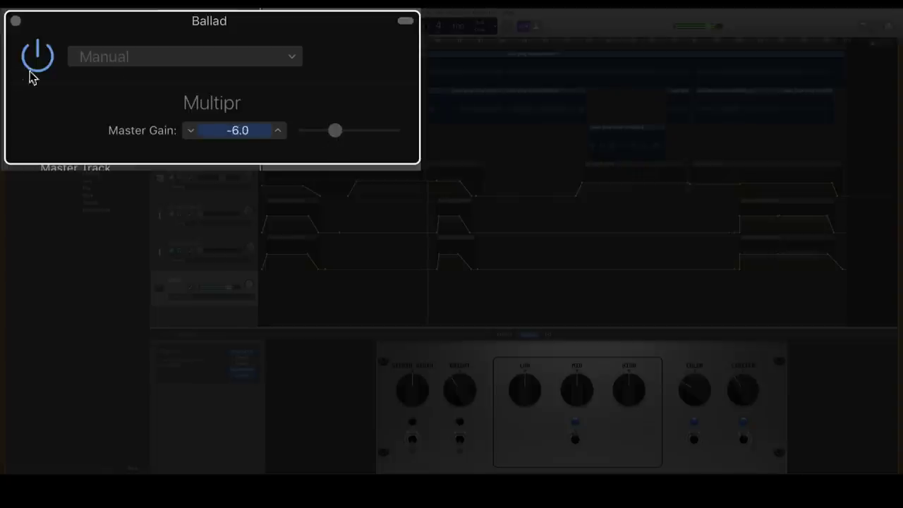
{"action": "left_click", "coordinate": [55, 65]}
{"action": "left_click", "coordinate": [50, 63]}
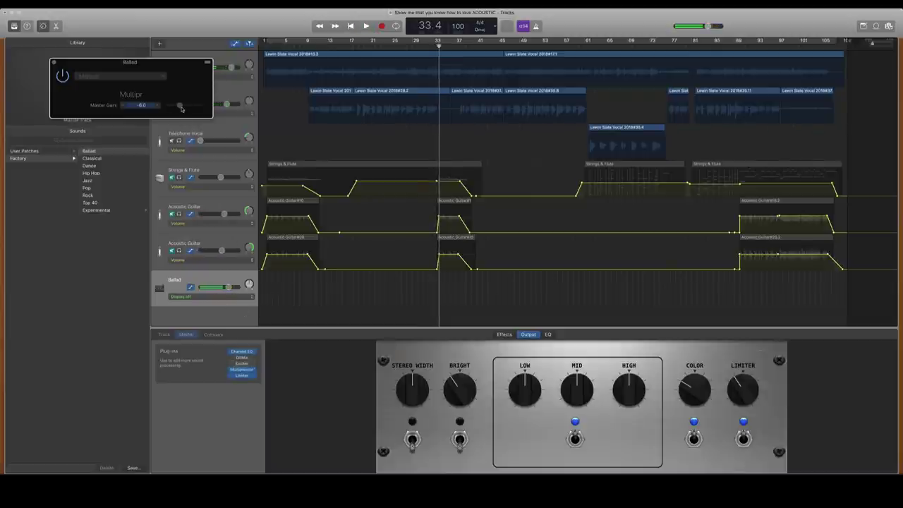
Load the mastering preset Final Mix - Ballad in the master track's Channel EQ and close the plug-in.
{"action": "left_click", "coordinate": [243, 356]}
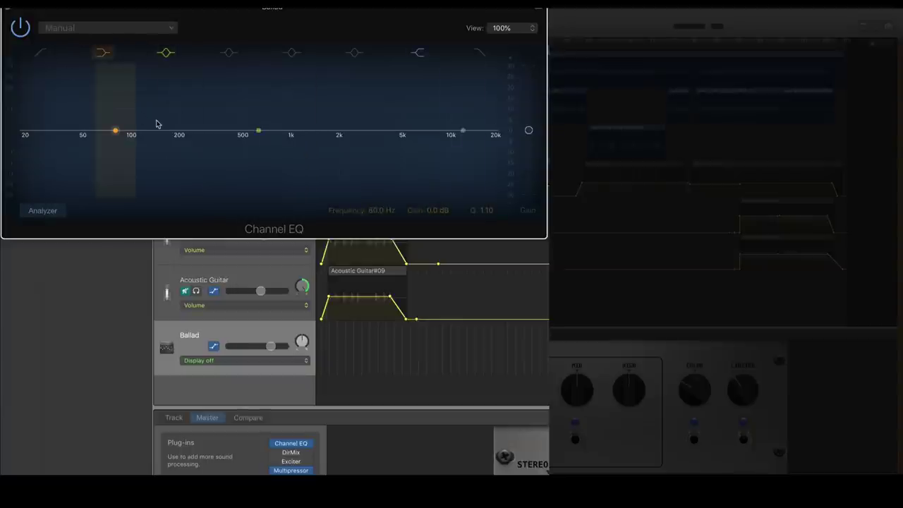
{"action": "left_click", "coordinate": [122, 31]}
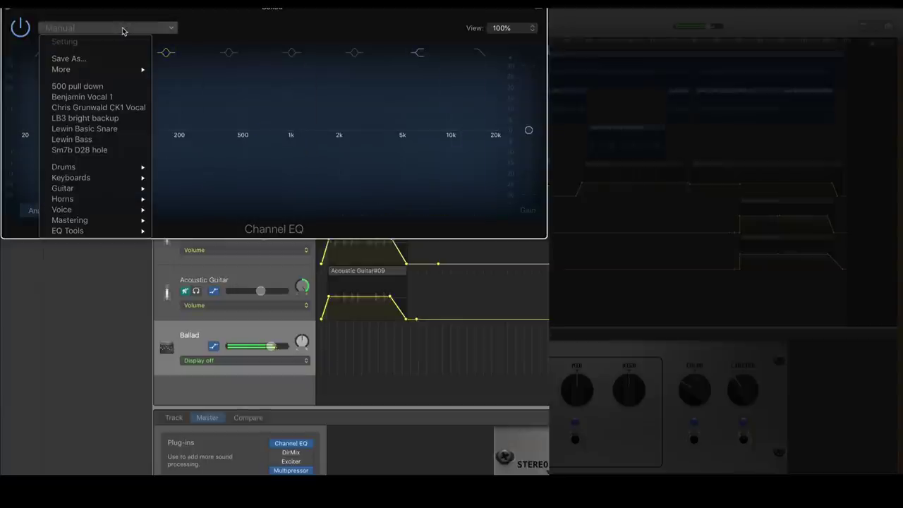
{"action": "mouse_move", "coordinate": [108, 222]}
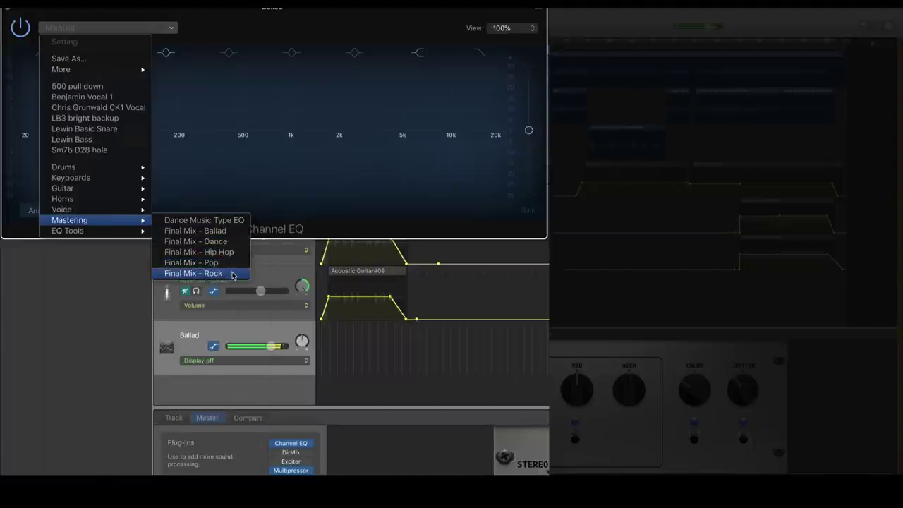
{"action": "left_click", "coordinate": [227, 230]}
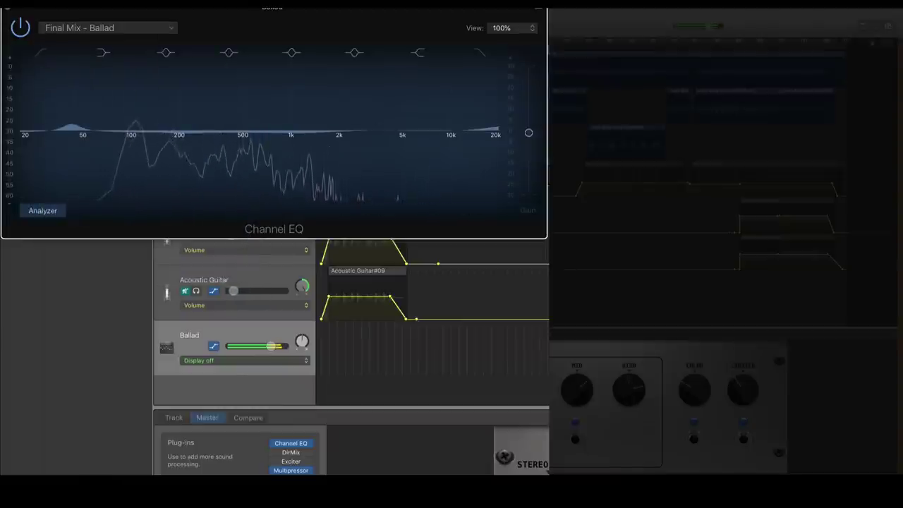
{"action": "left_click", "coordinate": [7, 8]}
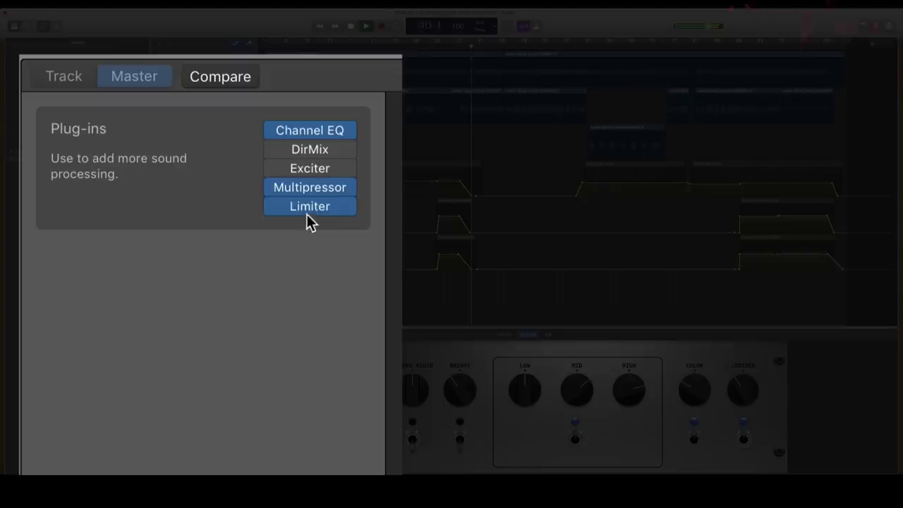
Compare the master with and without the Multipressor, enable the Exciter, and try out the Direction Mixer.
{"action": "mouse_move", "coordinate": [313, 212]}
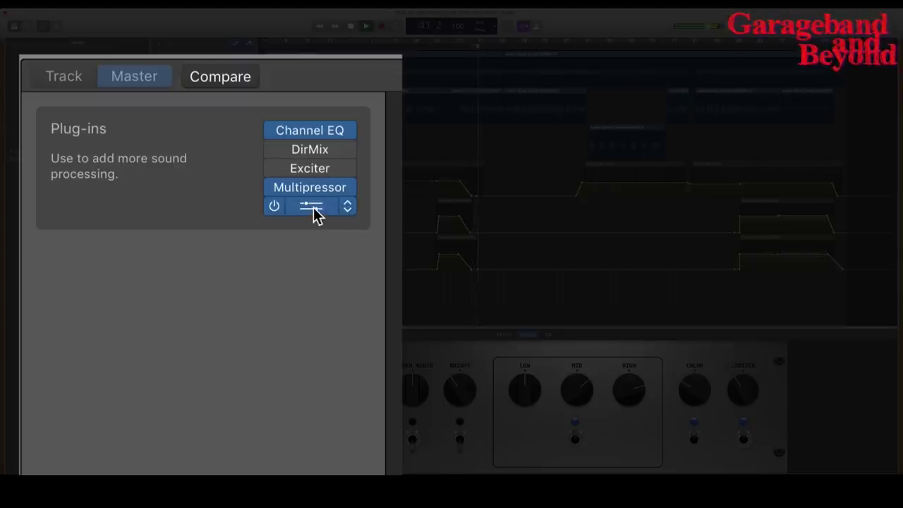
{"action": "left_click", "coordinate": [274, 187]}
{"action": "left_click", "coordinate": [274, 188]}
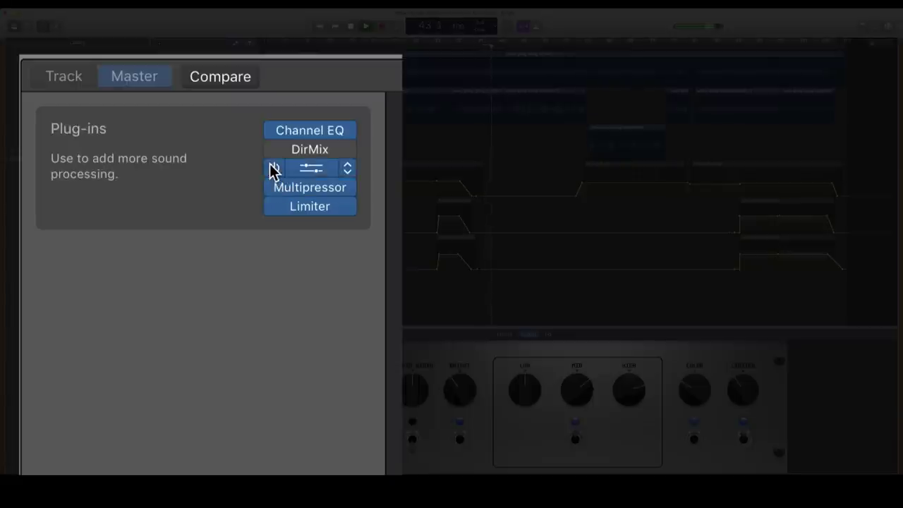
{"action": "left_click", "coordinate": [274, 149]}
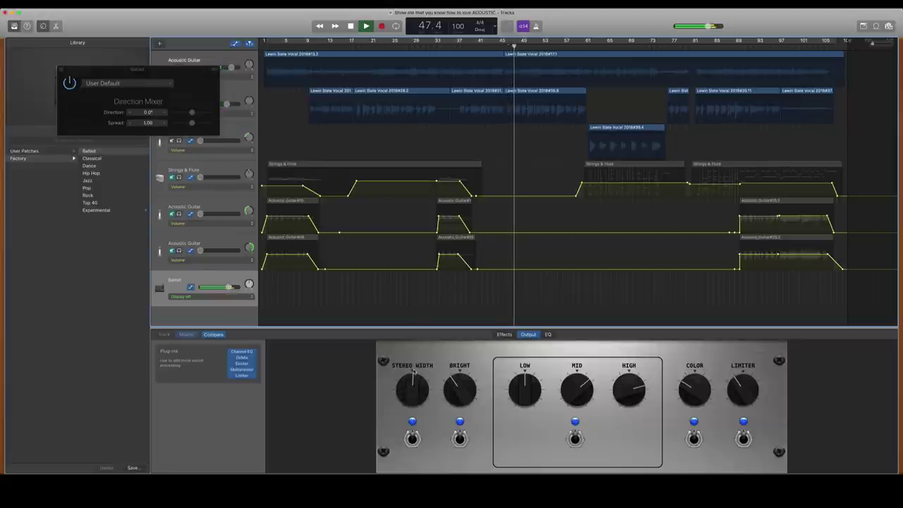
{"action": "key", "text": "space"}
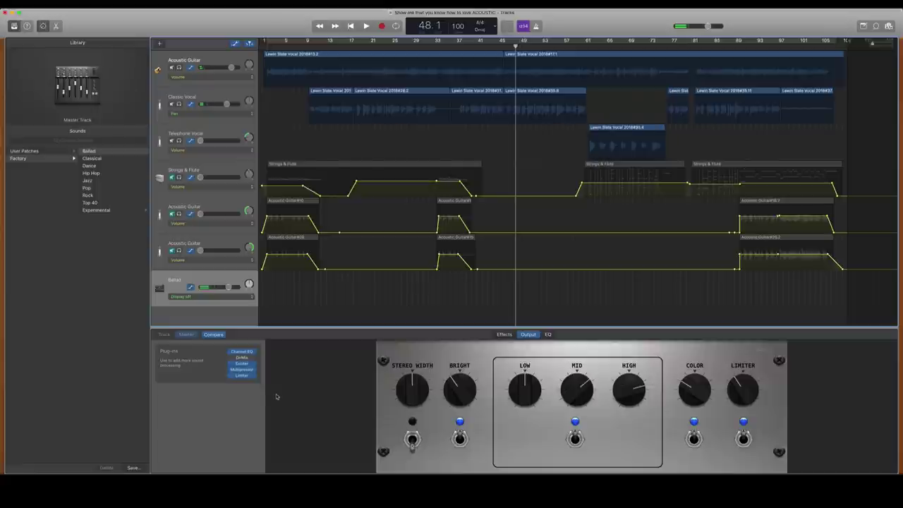
Load the Add Silver preset in the master Exciter during playback from bar 24, and switch the Exciter off.
{"action": "left_click", "coordinate": [385, 46]}
{"action": "key", "text": "space"}
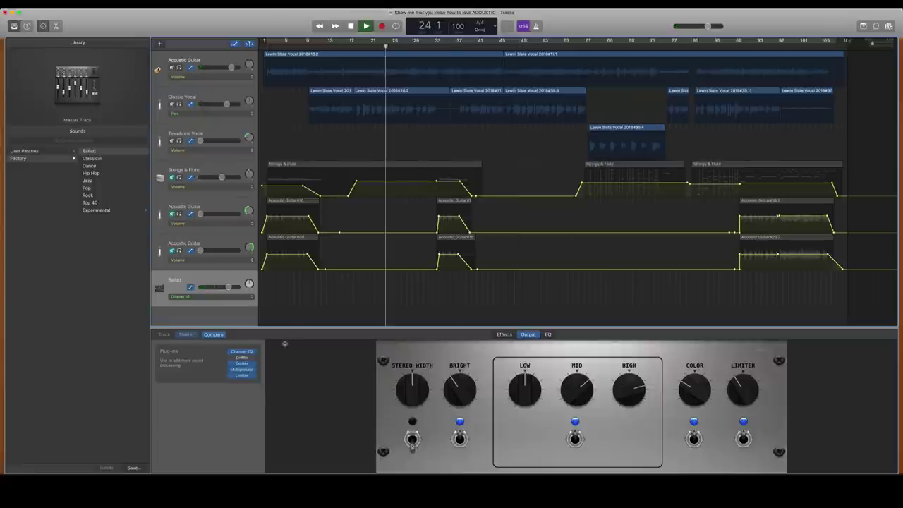
{"action": "left_click", "coordinate": [241, 363]}
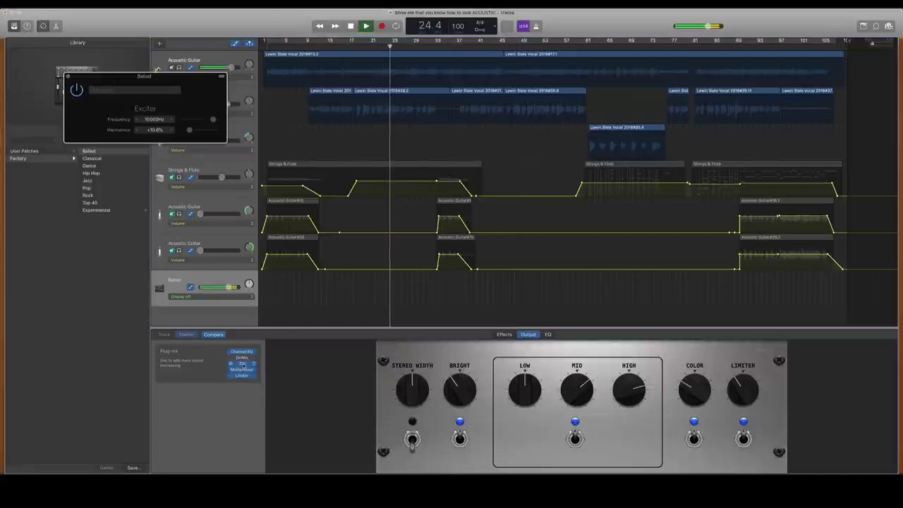
{"action": "left_click", "coordinate": [177, 90]}
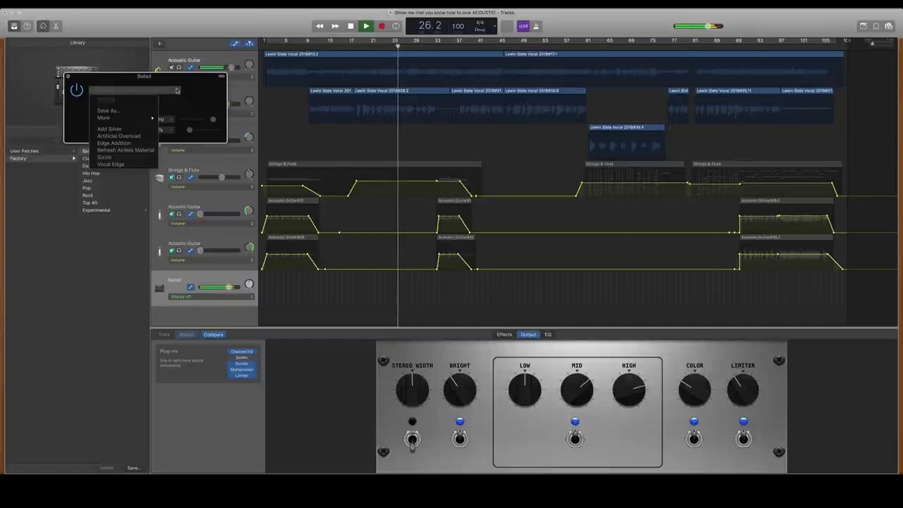
{"action": "left_click", "coordinate": [134, 129]}
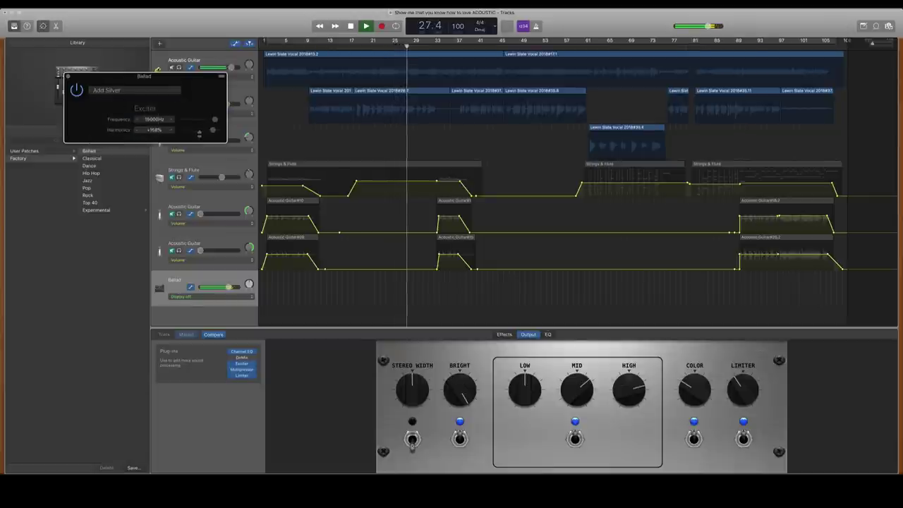
{"action": "key", "text": "space"}
{"action": "left_click", "coordinate": [76, 89]}
{"action": "left_click", "coordinate": [68, 75]}
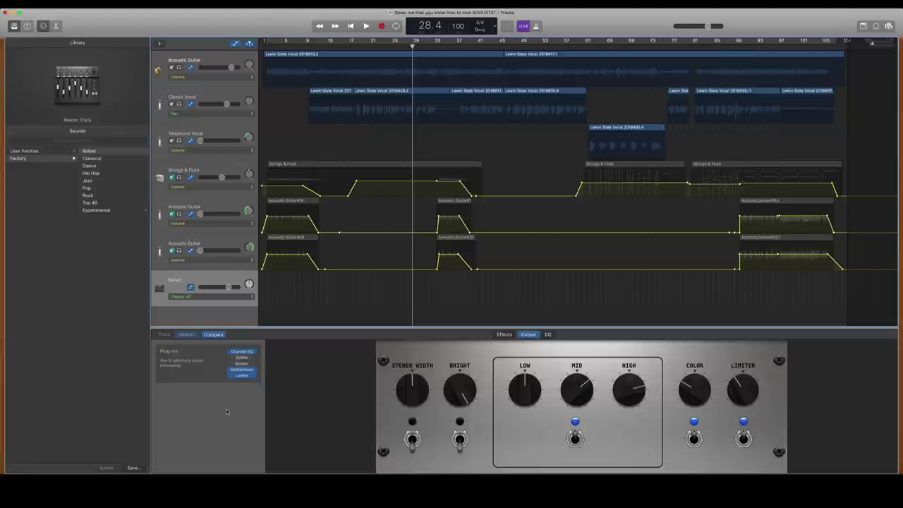
Set the master Limiter's Output Level to -0.6 dB and its Gain to +5.5 dB, closing the plug-in.
{"action": "mouse_move", "coordinate": [242, 371]}
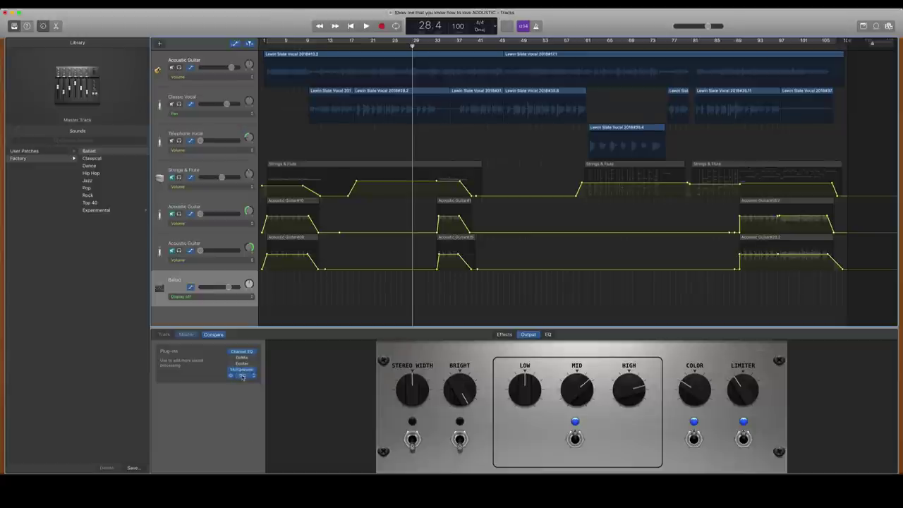
{"action": "left_click", "coordinate": [242, 370]}
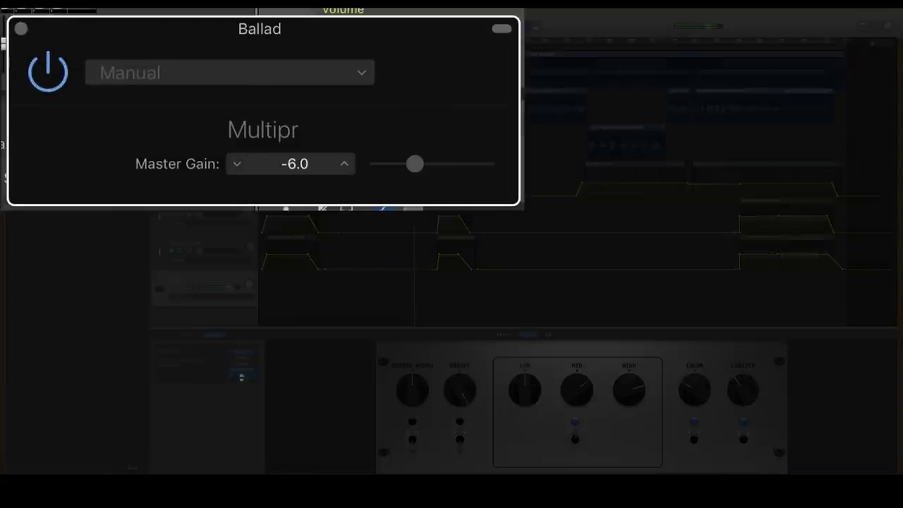
{"action": "left_click", "coordinate": [242, 375]}
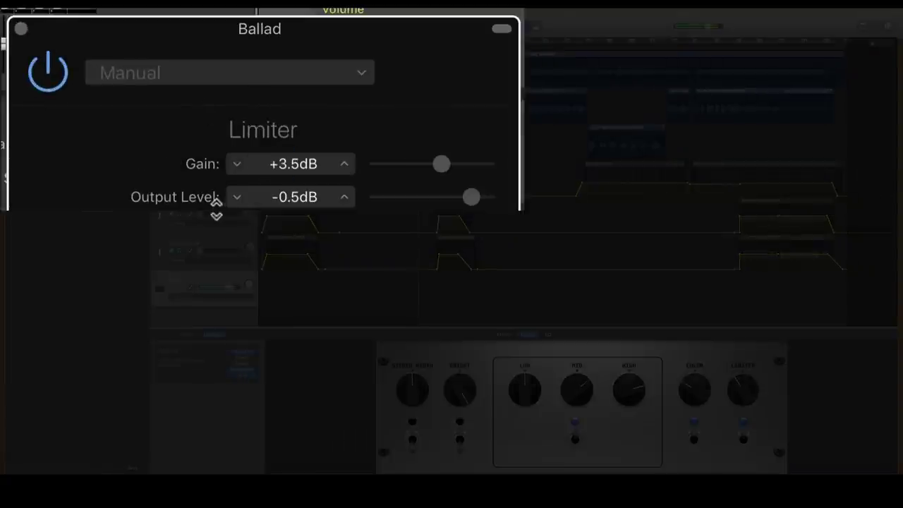
{"action": "left_click", "coordinate": [236, 196]}
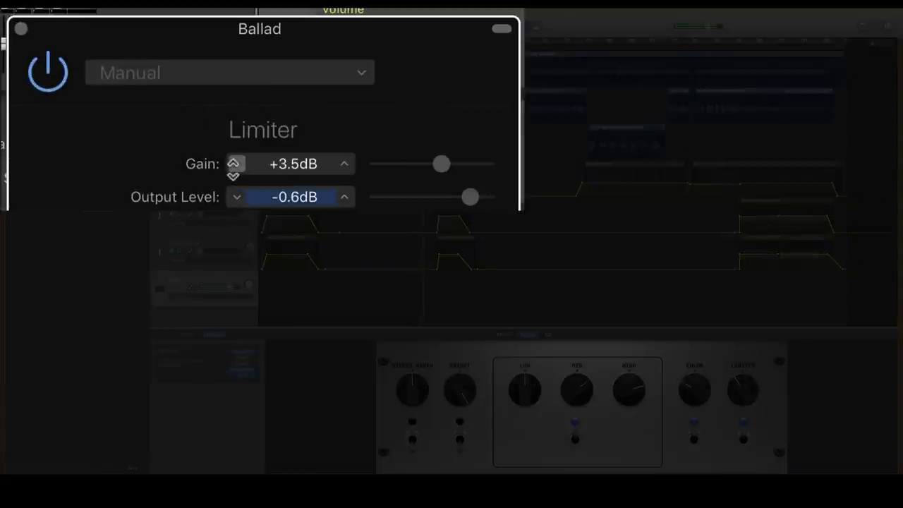
{"action": "left_click", "coordinate": [343, 162]}
{"action": "left_click", "coordinate": [342, 160]}
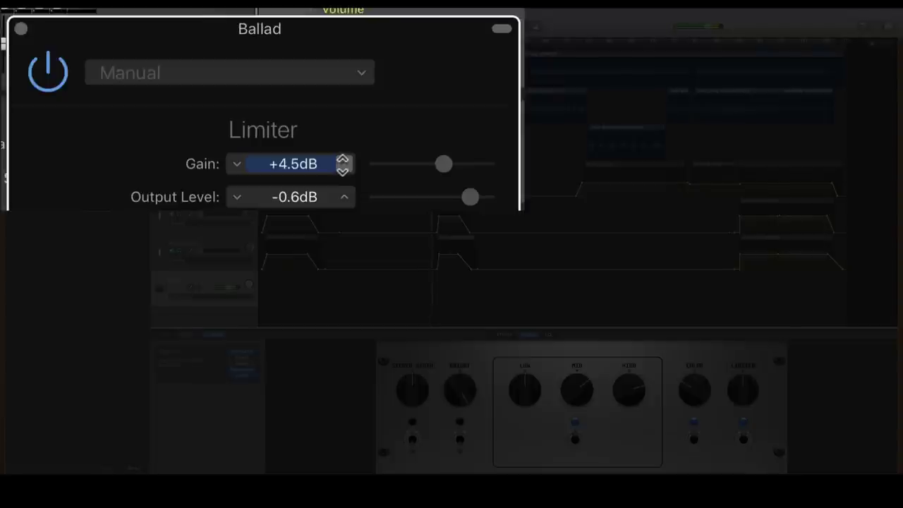
{"action": "left_click", "coordinate": [343, 160]}
{"action": "left_click", "coordinate": [342, 160]}
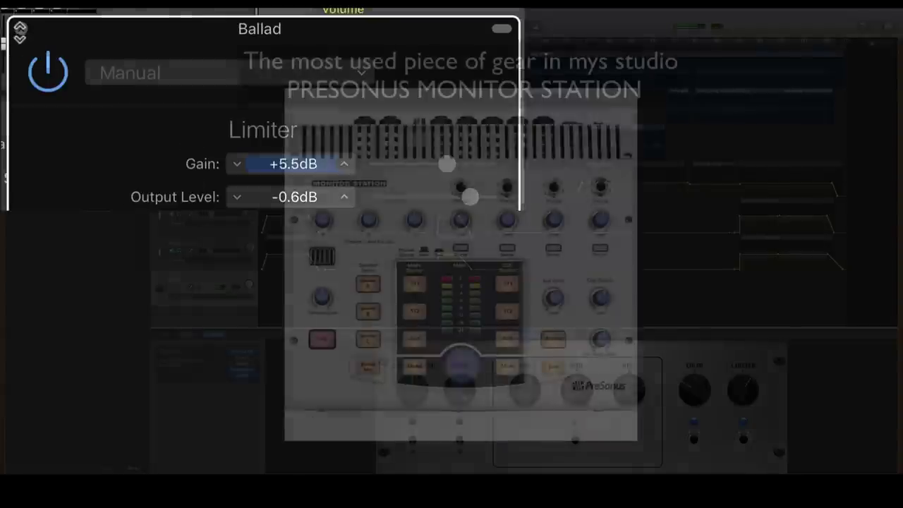
{"action": "left_click", "coordinate": [21, 28]}
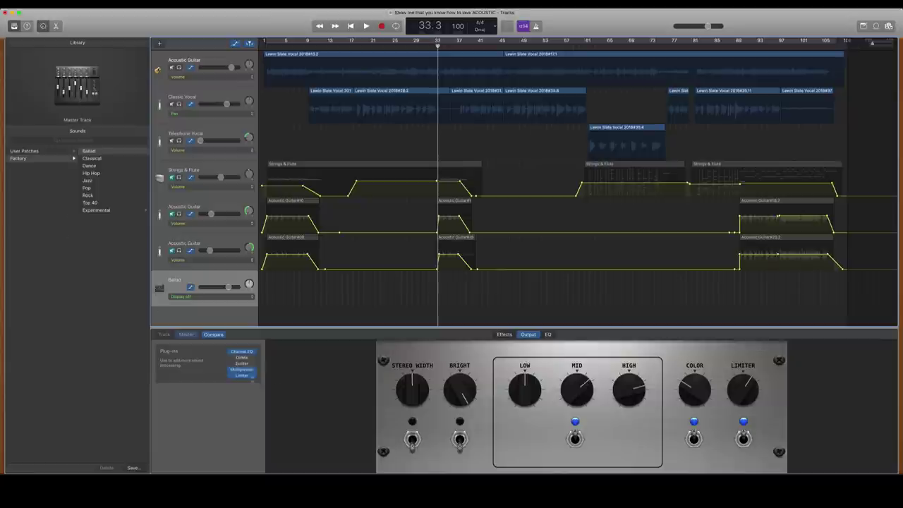
Replay from about bar 25, raising the Limiter's Output Level to -0.4 dB and the Multipressor's Master Gain to -4.0.
{"action": "left_click", "coordinate": [243, 377]}
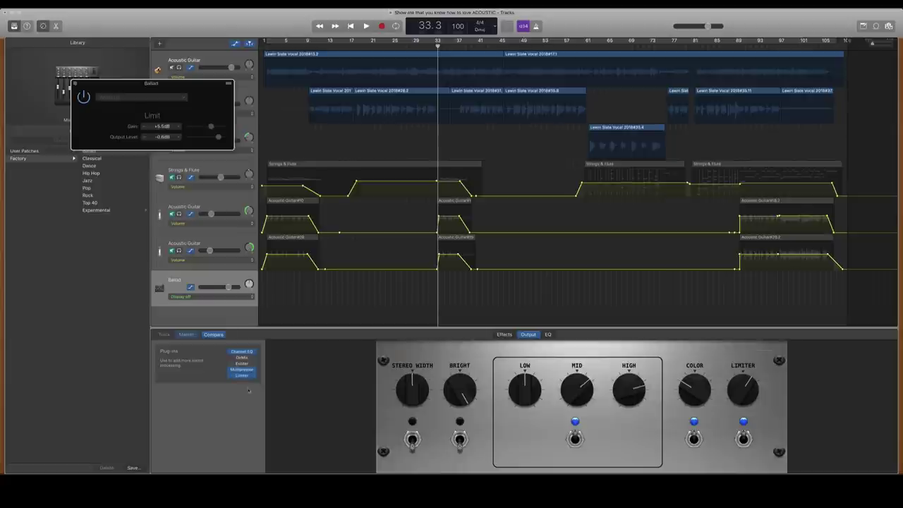
{"action": "key", "text": "space"}
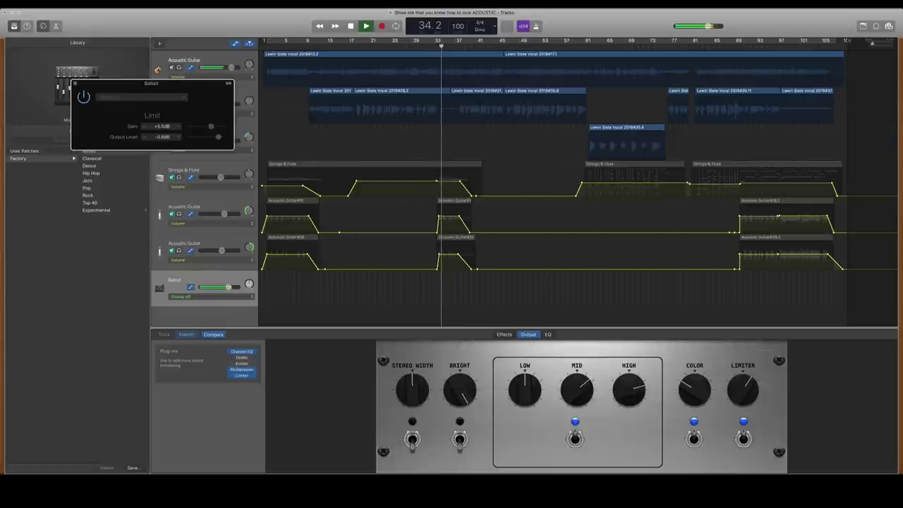
{"action": "left_click", "coordinate": [390, 41]}
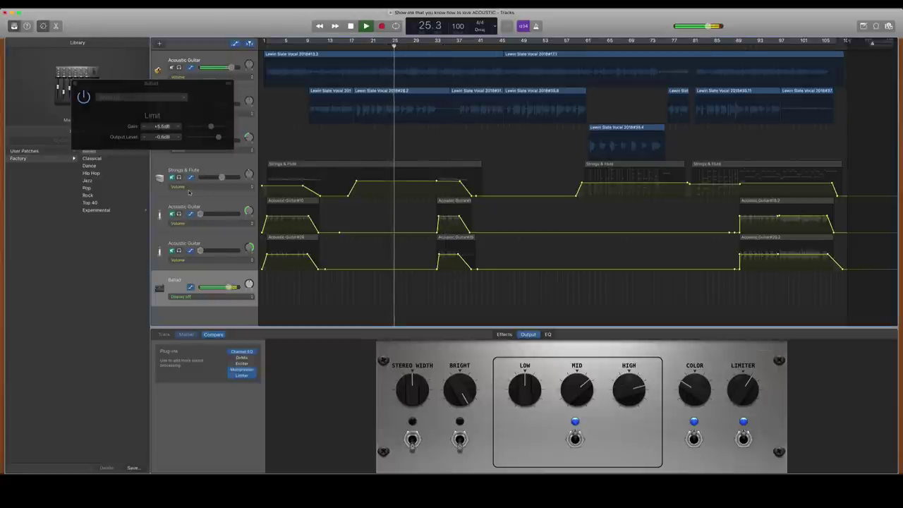
{"action": "key", "text": "space"}
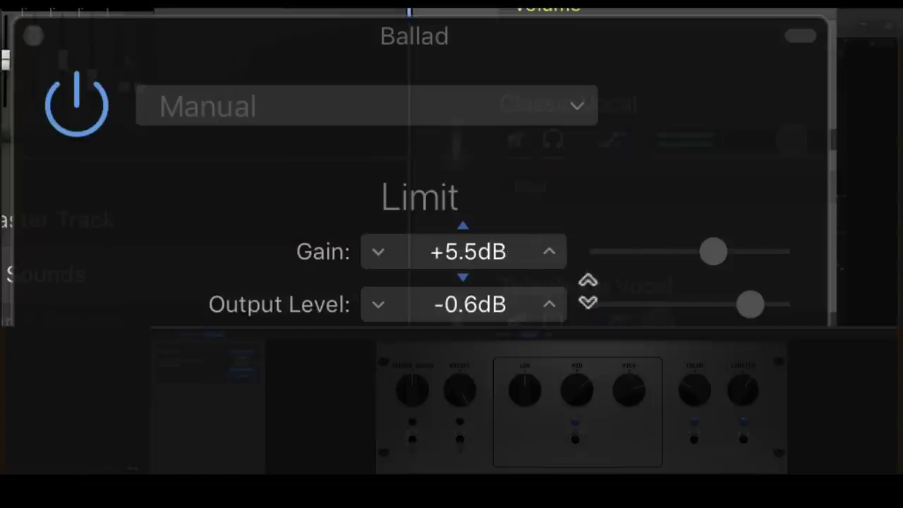
{"action": "left_click", "coordinate": [556, 303]}
{"action": "left_click", "coordinate": [556, 303]}
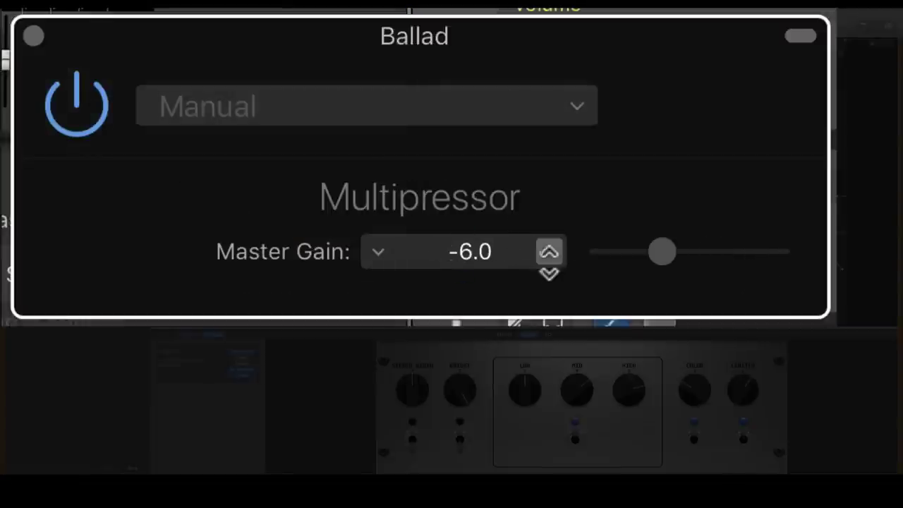
{"action": "left_click_drag", "start_coordinate": [549, 262], "coordinate": [543, 258]}
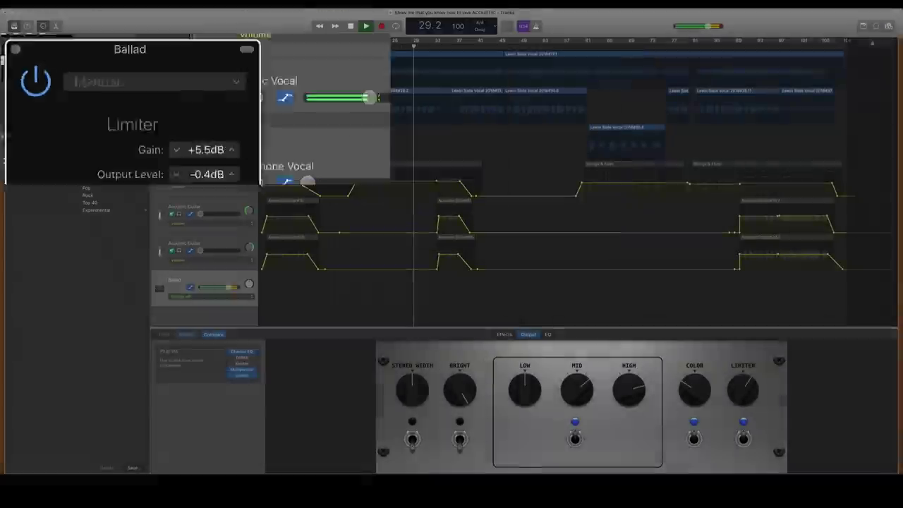
Raise the master Limiter's Gain to +7.5 dB during playback, close the plug-in and stop the song.
{"action": "left_click_drag", "start_coordinate": [557, 331], "coordinate": [811, 260]}
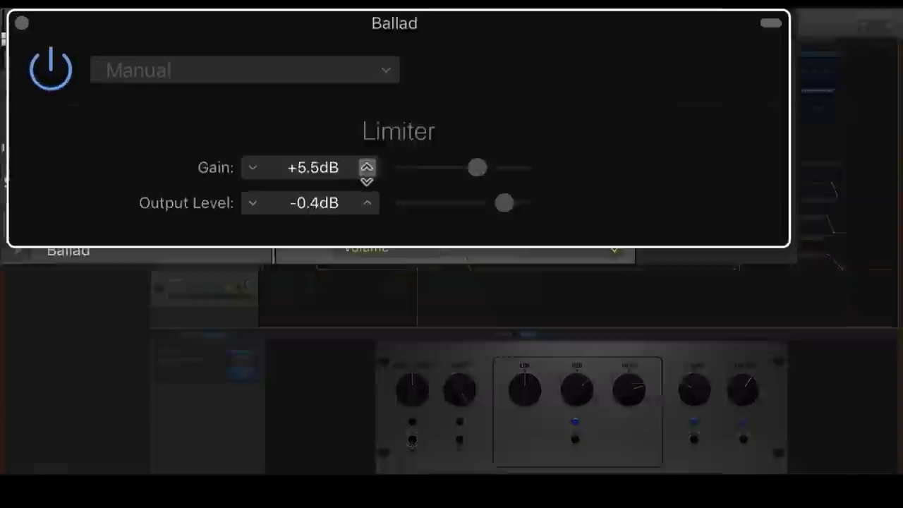
{"action": "left_click", "coordinate": [366, 167]}
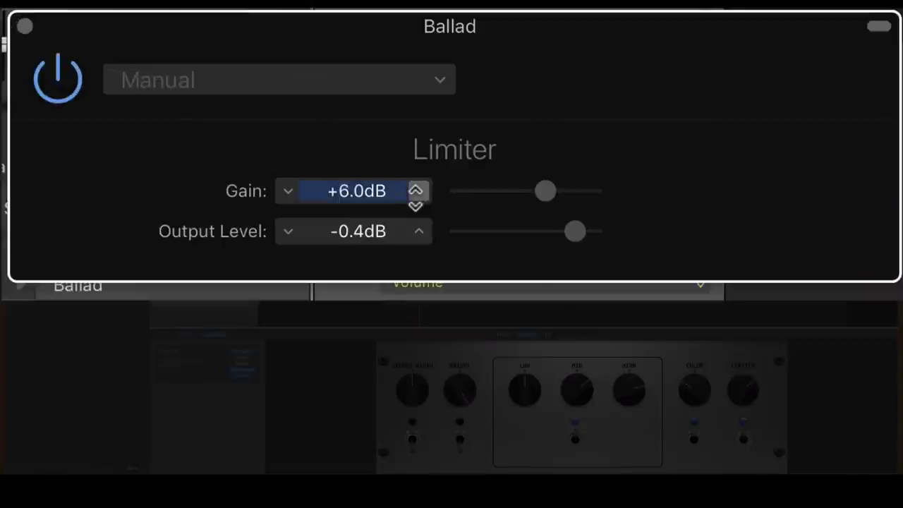
{"action": "key", "text": "Up"}
{"action": "left_click", "coordinate": [415, 197]}
{"action": "left_click", "coordinate": [415, 197]}
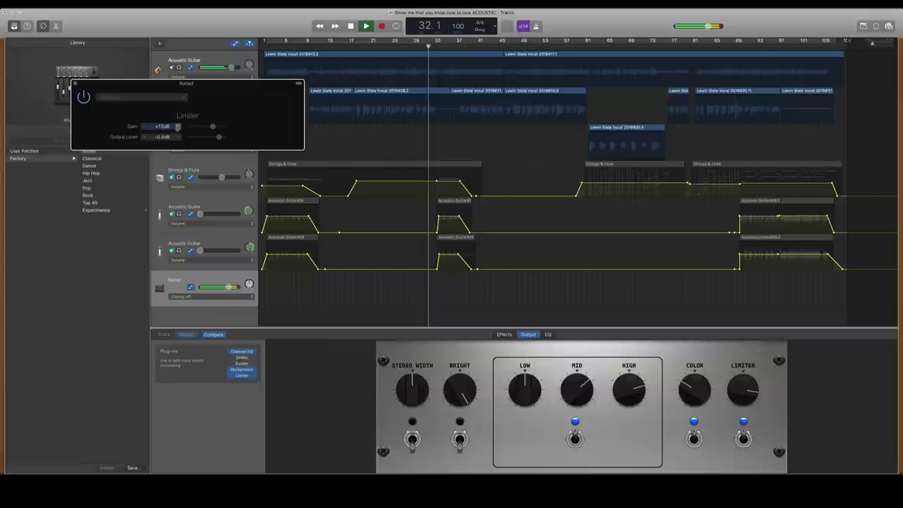
{"action": "left_click", "coordinate": [76, 85]}
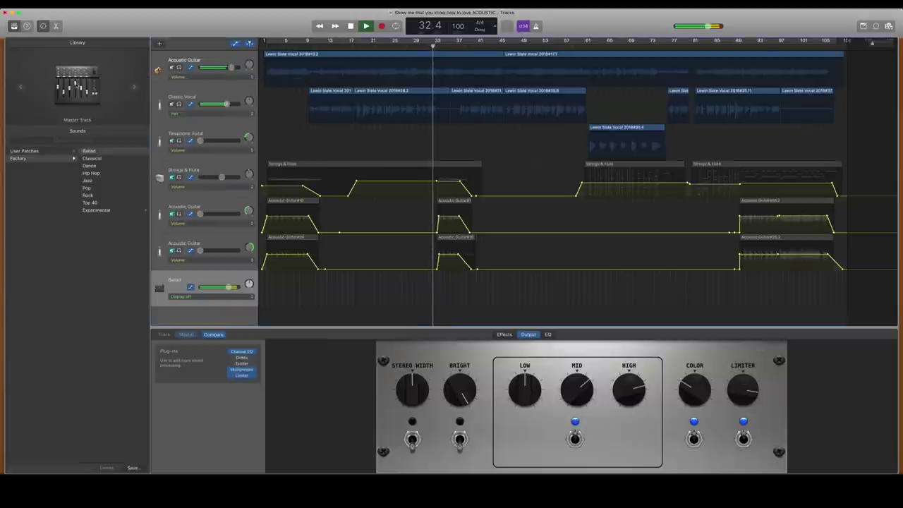
{"action": "key", "text": "space"}
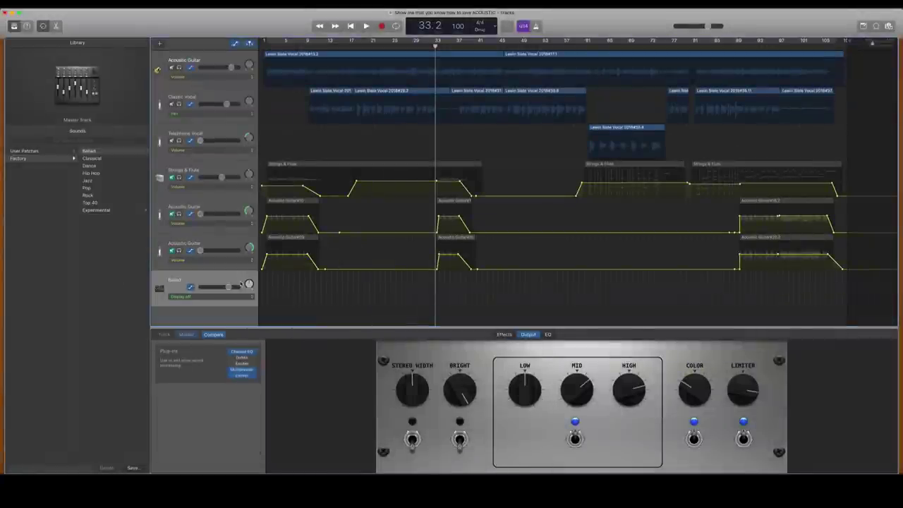
Play a short stretch of the mastered song and check the Limiter's settings.
{"action": "key", "text": "space"}
{"action": "key", "text": "space"}
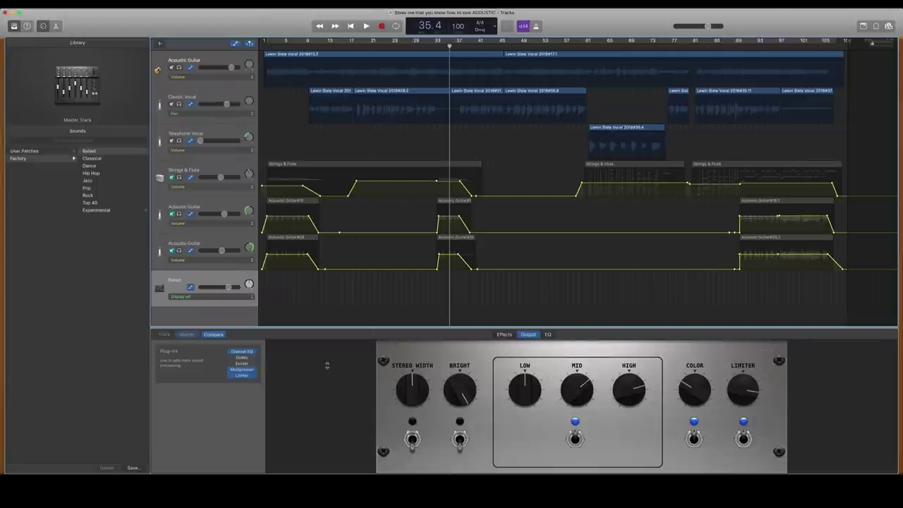
{"action": "left_click", "coordinate": [242, 375]}
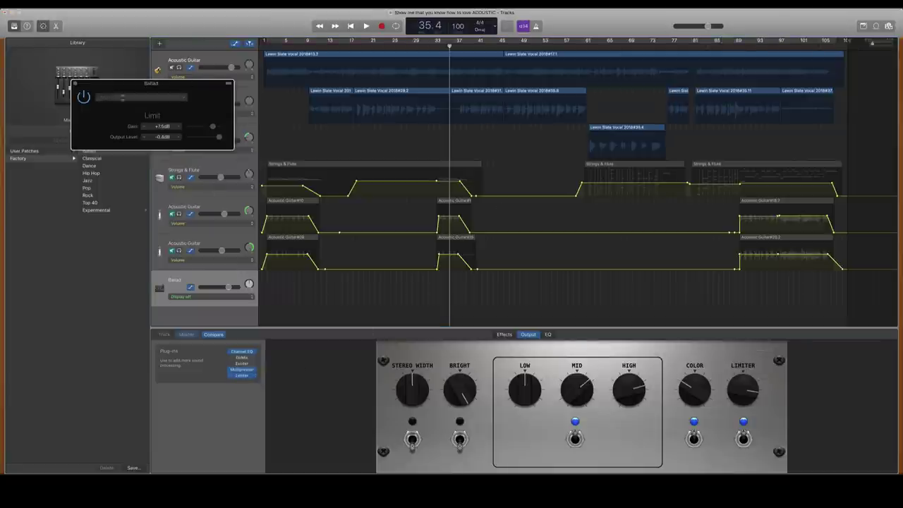
{"action": "left_click", "coordinate": [76, 85]}
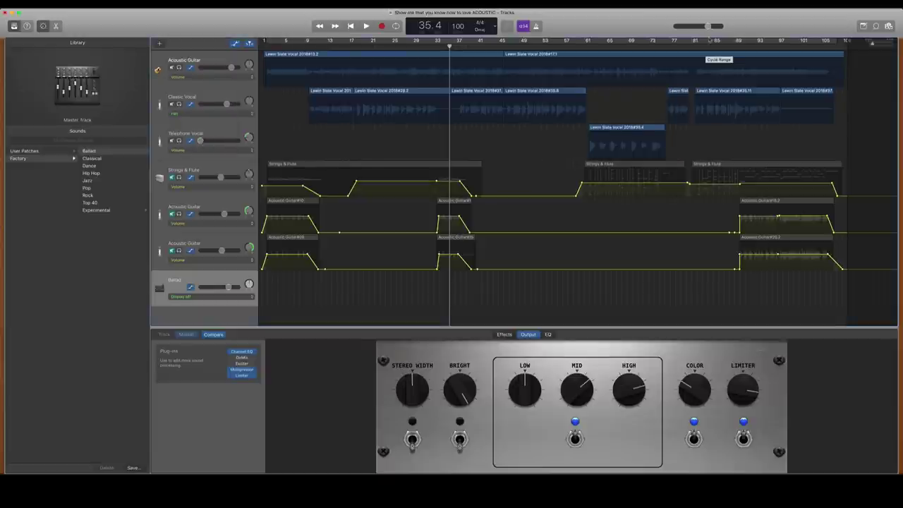
Replay from bar 27 and compare the master with the Channel EQ, Multipressor and Limiter bypassed and active.
{"action": "key", "text": "space"}
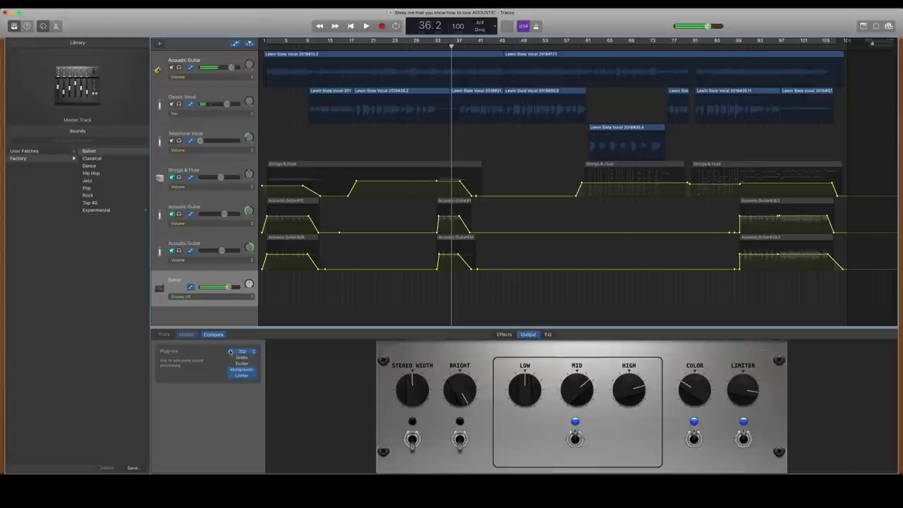
{"action": "left_click", "coordinate": [402, 46]}
{"action": "key", "text": "space"}
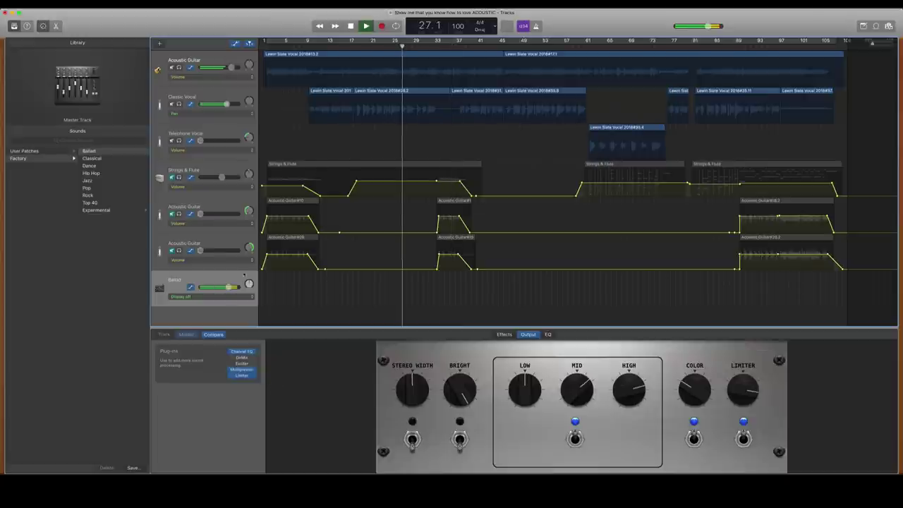
{"action": "left_click", "coordinate": [230, 351]}
{"action": "left_click", "coordinate": [232, 370]}
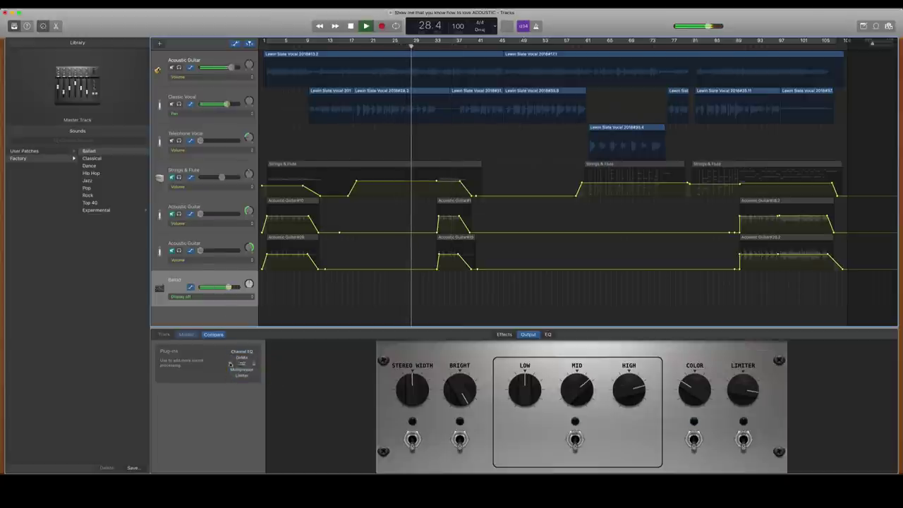
{"action": "left_click", "coordinate": [230, 351]}
{"action": "left_click", "coordinate": [231, 369]}
{"action": "left_click", "coordinate": [230, 374]}
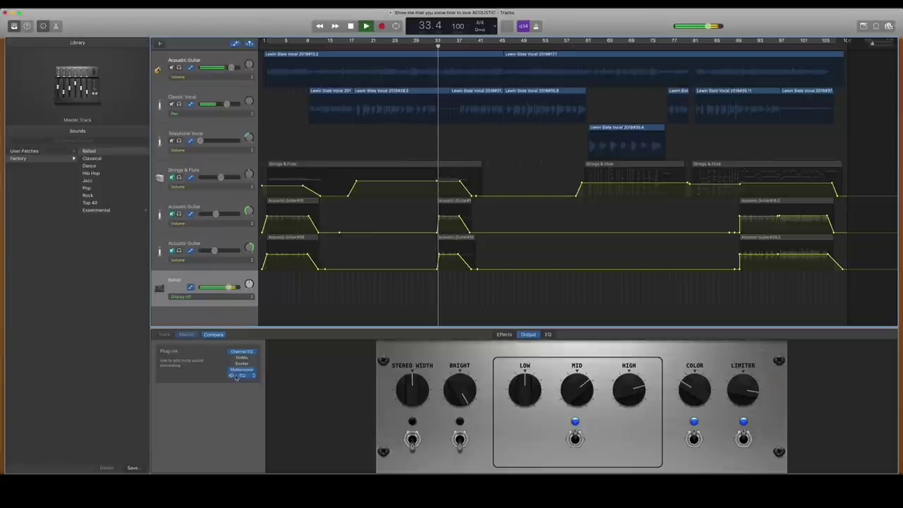
{"action": "key", "text": "space"}
Lower the master Multipressor's Master Gain to about -5.2.
{"action": "left_click", "coordinate": [242, 370]}
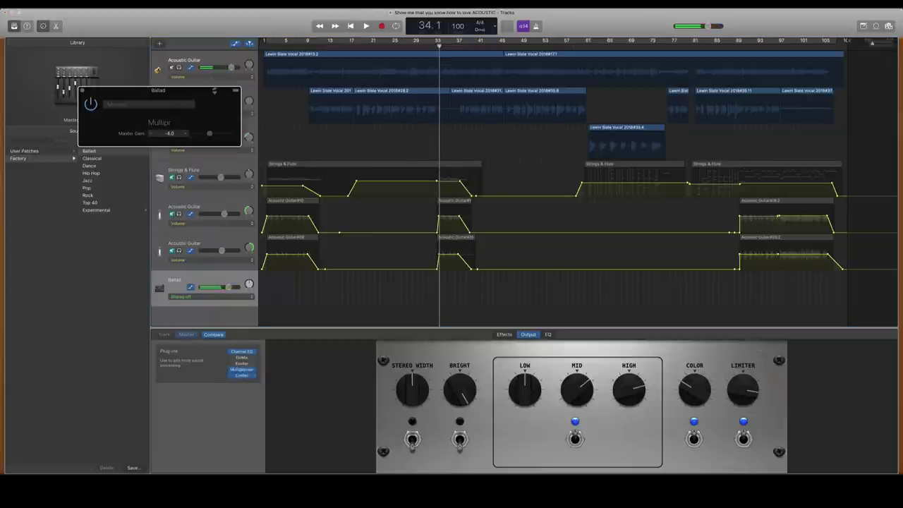
{"action": "left_click_drag", "start_coordinate": [151, 133], "coordinate": [151, 134]}
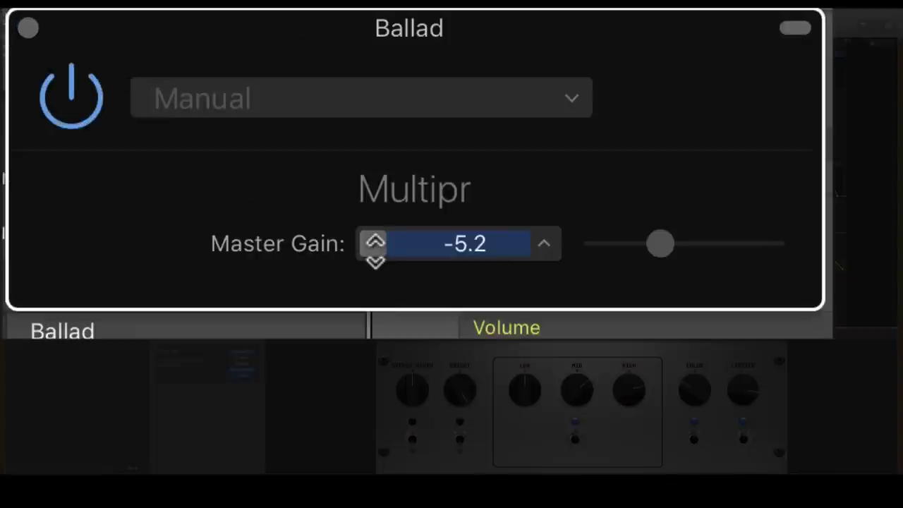
{"action": "left_click_drag", "start_coordinate": [375, 252], "coordinate": [375, 255]}
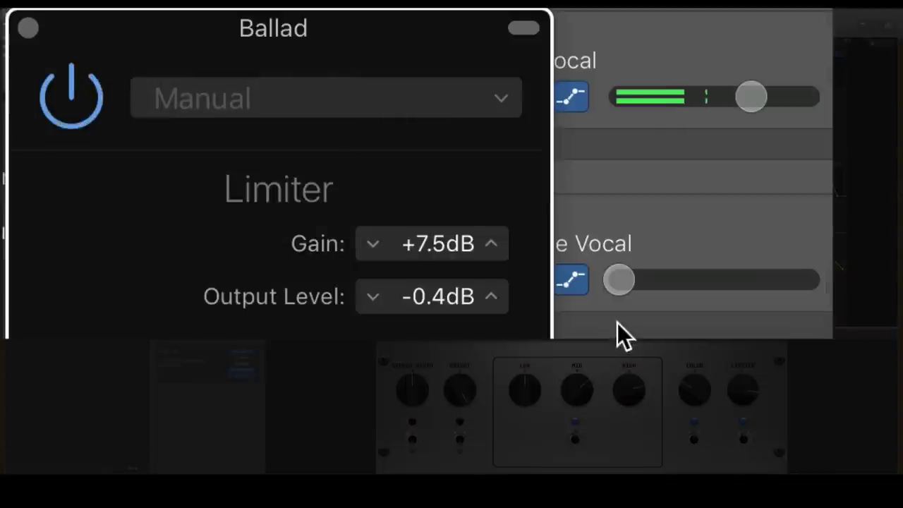
Set the master Limiter's Output Level to -0.2 dB and its Gain to +7.0 dB, stop playback and close the plug-in.
{"action": "left_click_drag", "start_coordinate": [505, 307], "coordinate": [505, 305]}
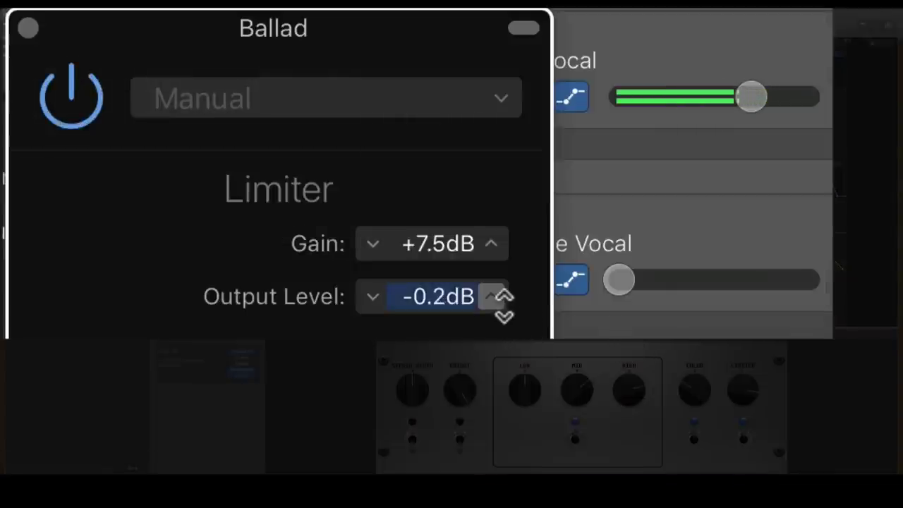
{"action": "left_click_drag", "start_coordinate": [370, 243], "coordinate": [370, 257]}
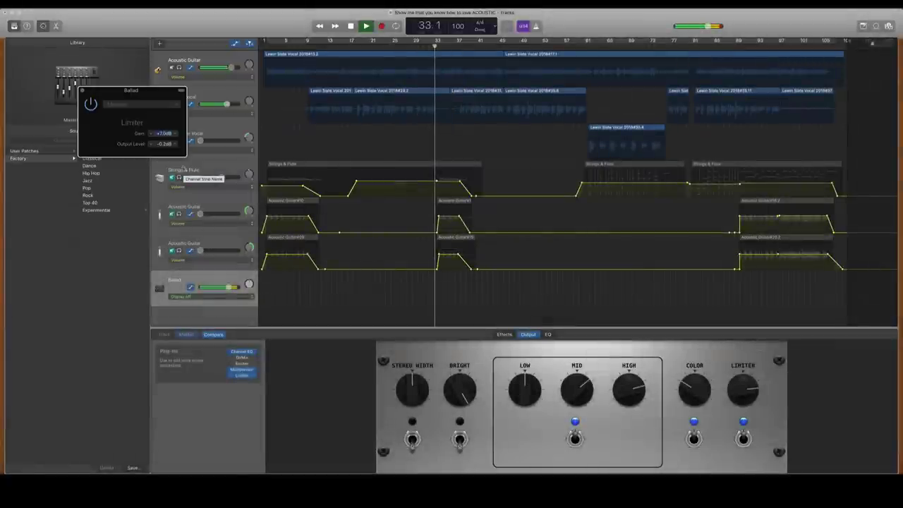
{"action": "key", "text": "space"}
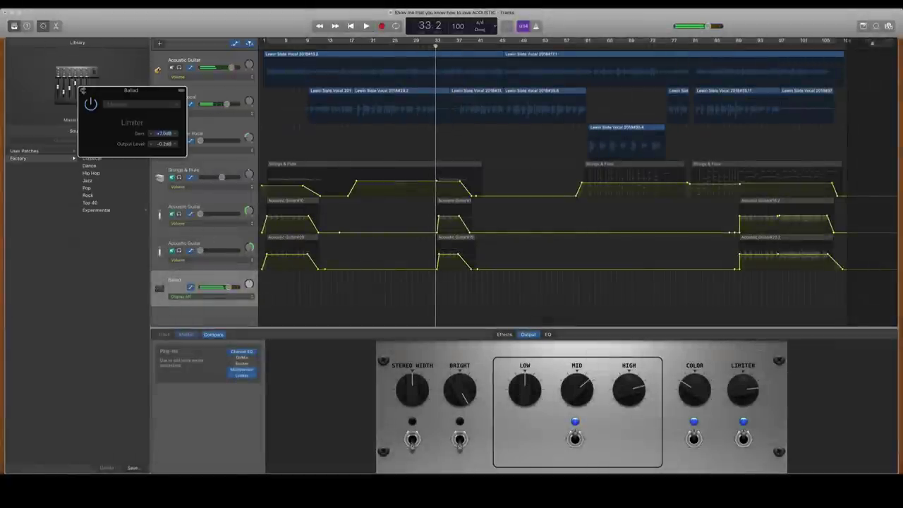
{"action": "key", "text": "super+w"}
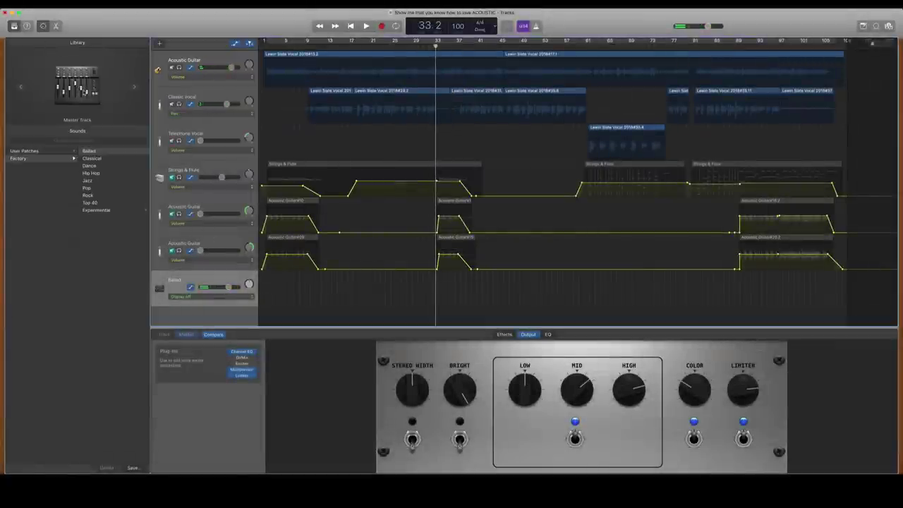